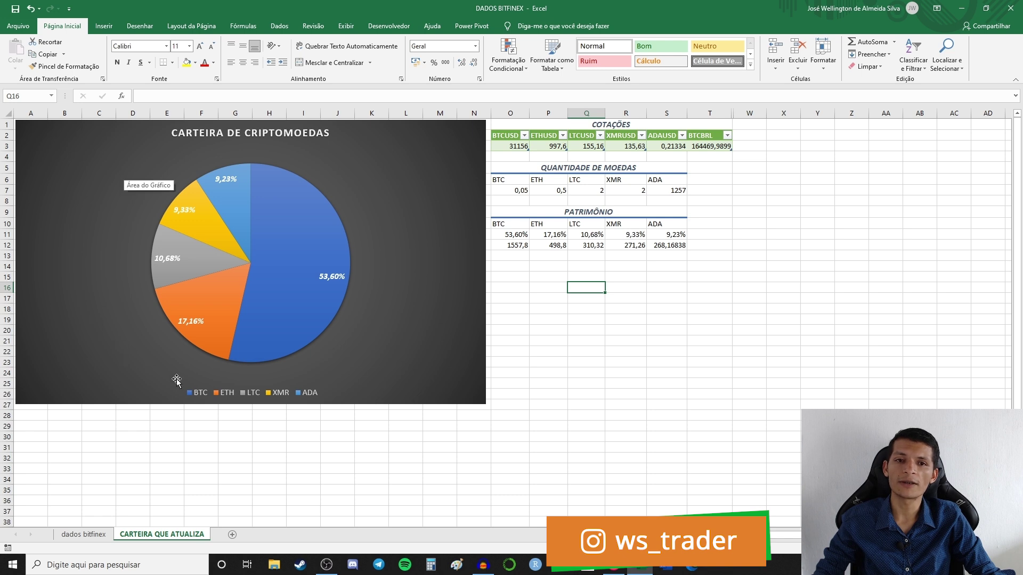
Inspect the quote formulas in O3–T3, BTCUSD through BTCBRL, going over them twice.
left_click(504, 146)
left_click(549, 146)
left_click(589, 146)
left_click(638, 146)
left_click(670, 146)
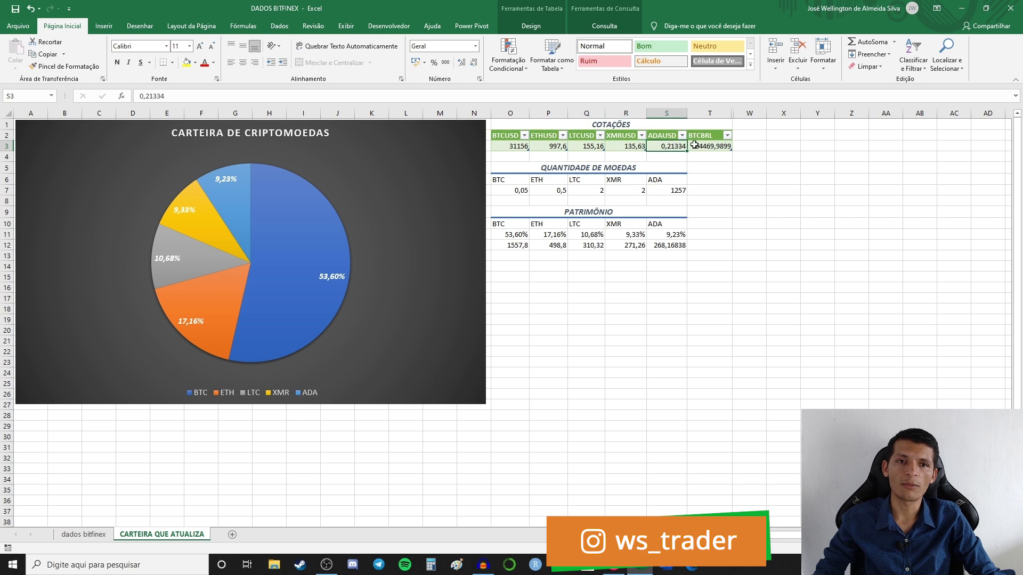
left_click(710, 146)
left_click(509, 148)
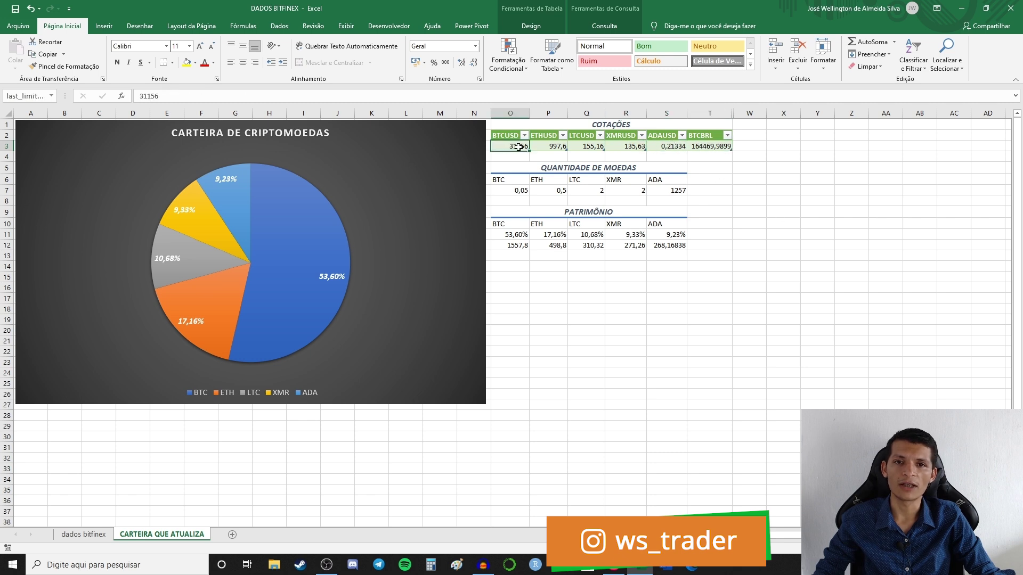
left_click(548, 146)
left_click(589, 147)
left_click(629, 146)
left_click(668, 146)
left_click(720, 146)
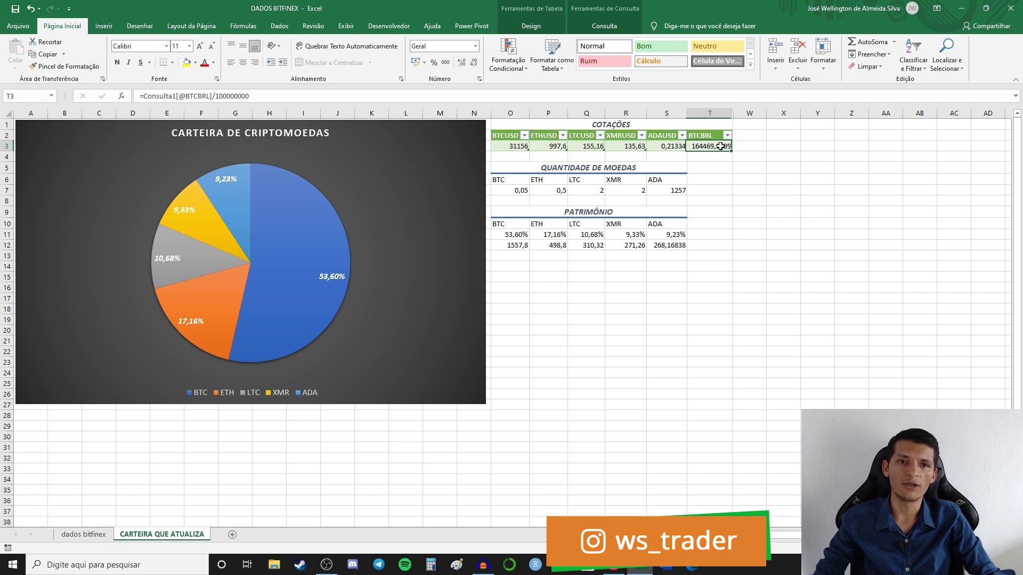
Check the BTC and XMR coin quantities and the ADA portfolio percentage formula.
left_click(510, 190)
left_click(628, 190)
left_click(708, 201)
left_click(666, 234)
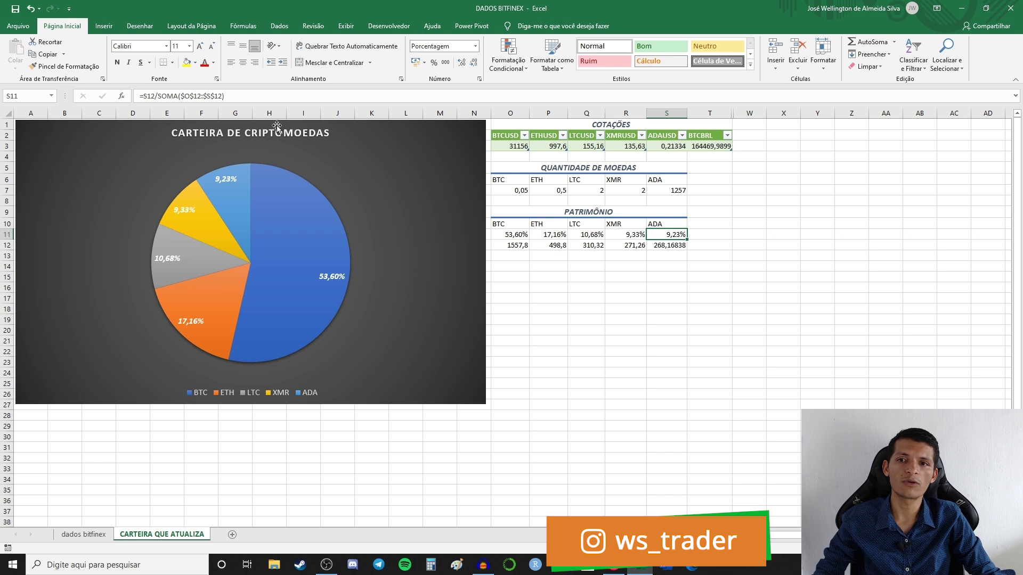
left_click(582, 320)
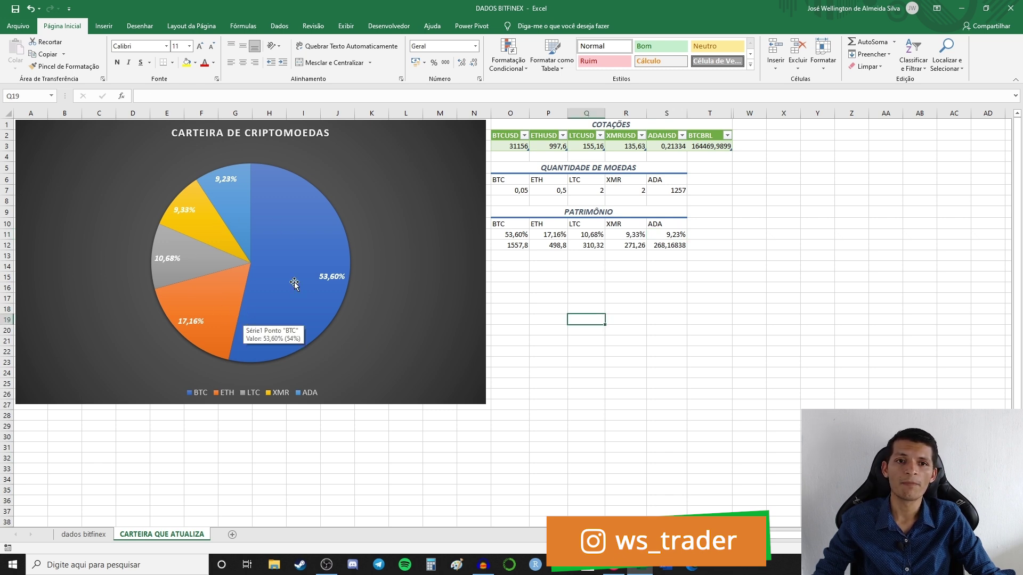
left_click(565, 287)
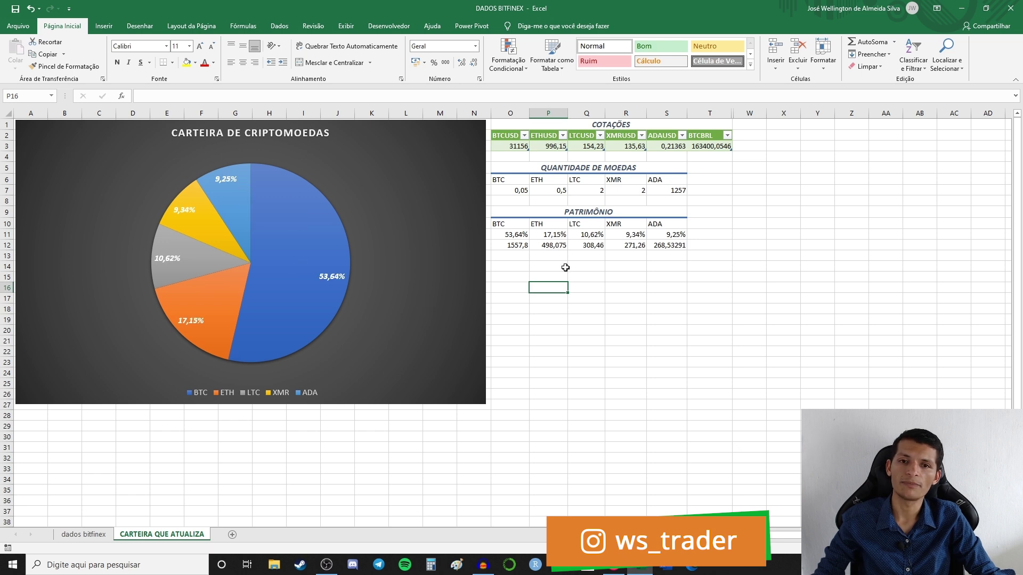
Review the refreshed quote values, then switch to the dados bitfinex sheet.
left_click(511, 146)
key("Right")
key("Right")
key("Right")
key("Right")
key("Right")
left_click(693, 288)
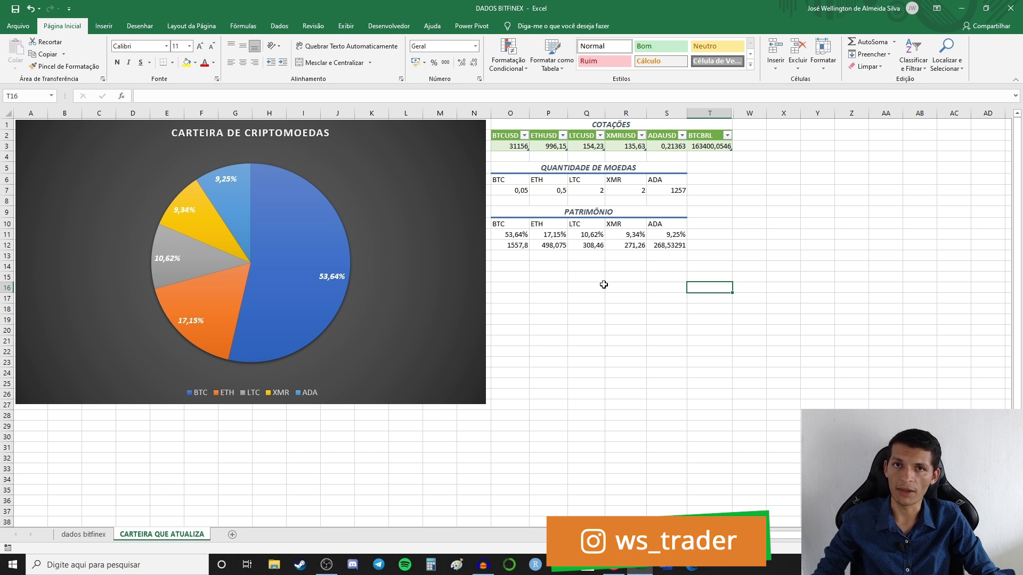
left_click(84, 534)
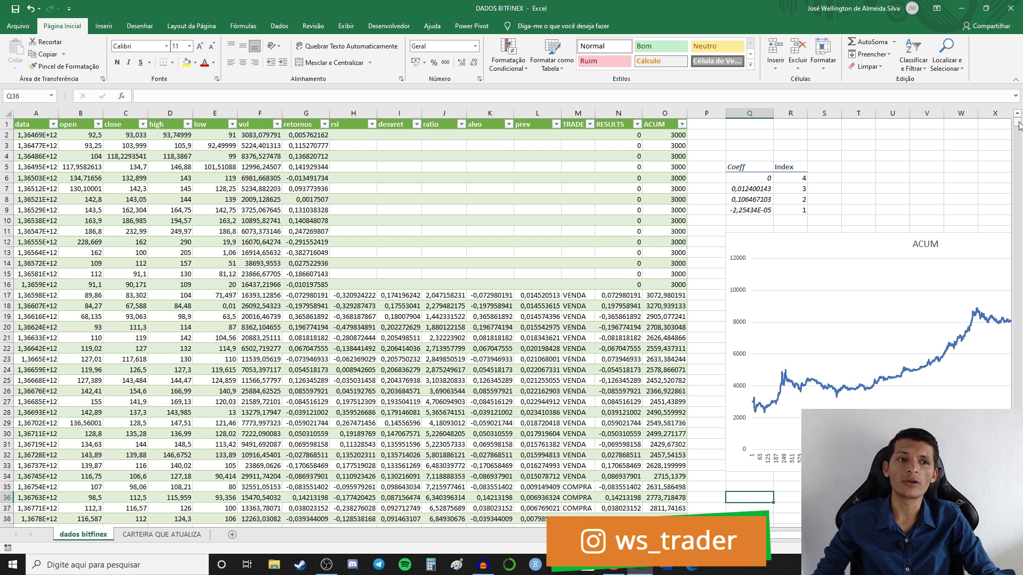
Scroll down through the candle table's rows and back to the top.
left_click_drag(1018, 126, 1008, 282)
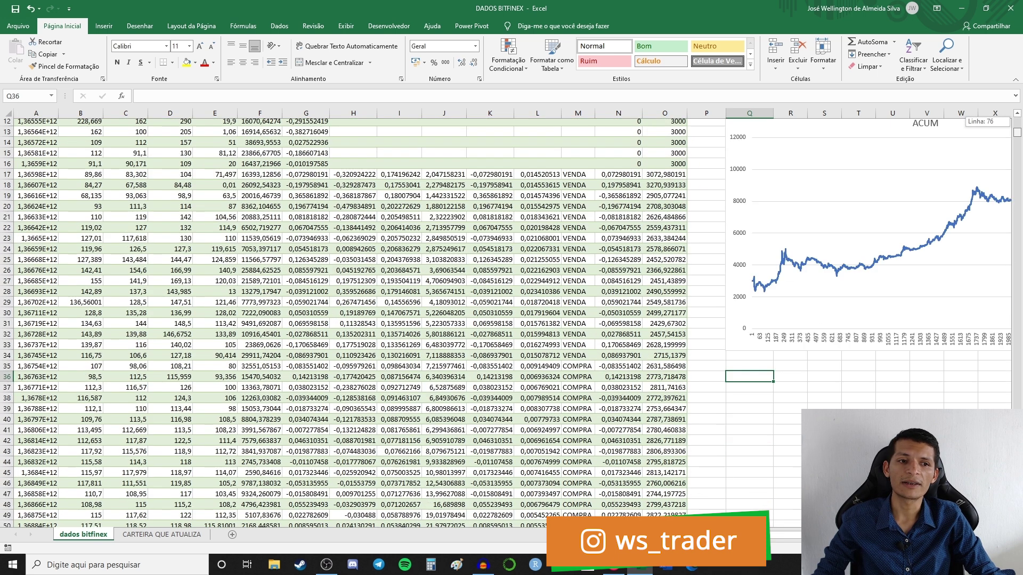
left_click_drag(1017, 132, 1018, 479)
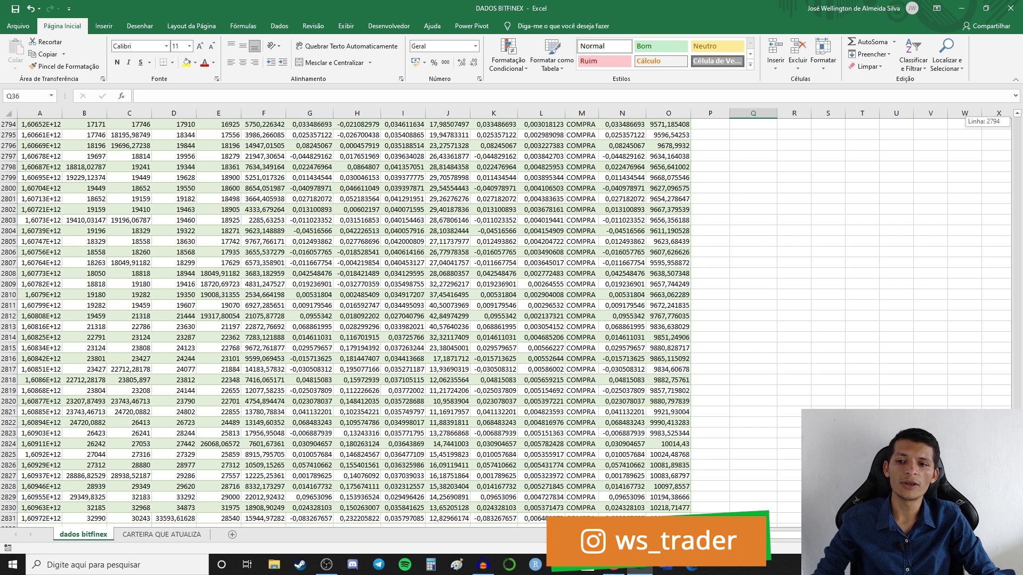
left_click_drag(1018, 120, 1018, 117)
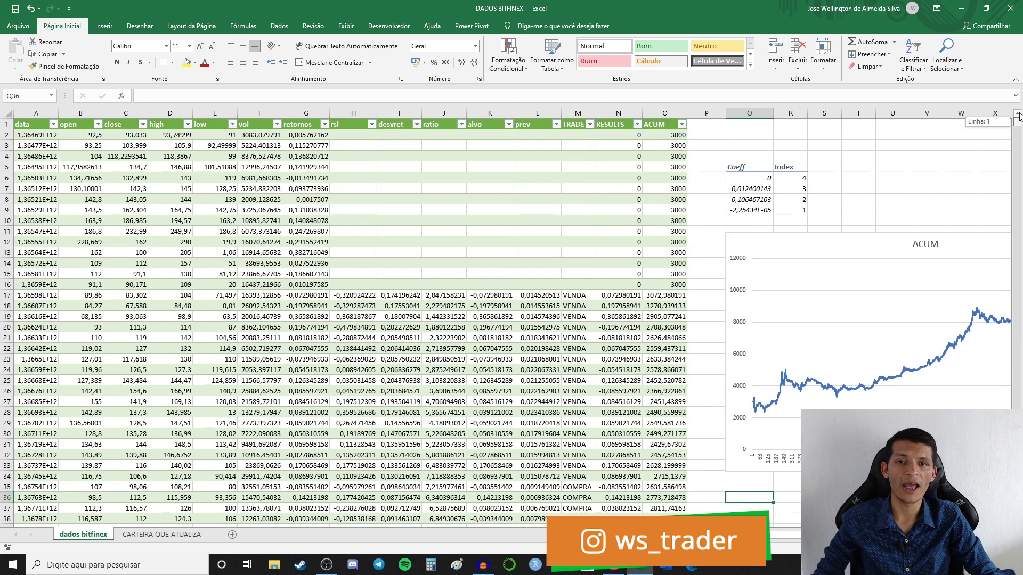
Inspect the data, close, high, low and vol headers, then return to CARTEIRA QUE ATUALIZA.
left_click(54, 126)
left_click(67, 124)
left_click(139, 124)
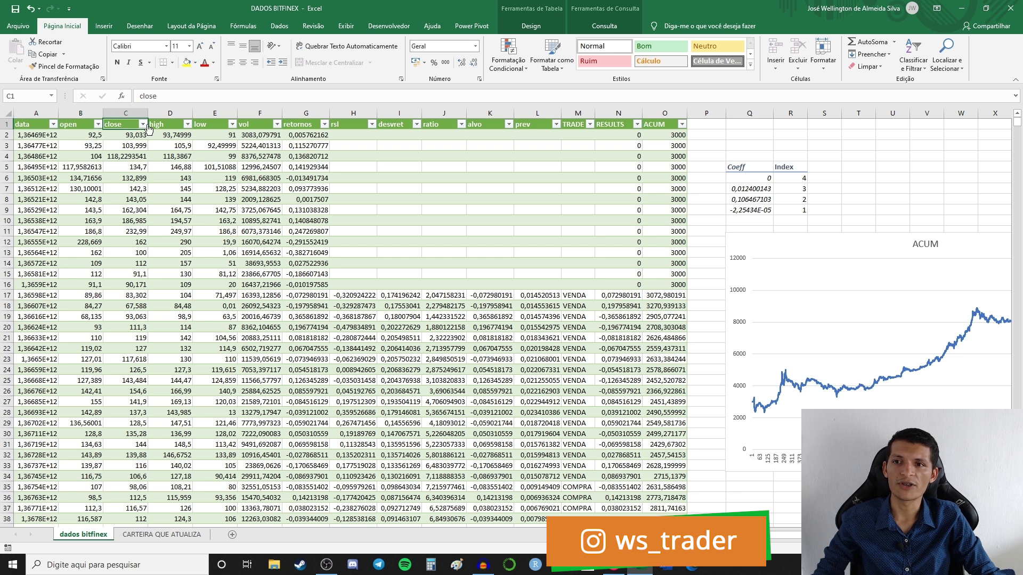
left_click(164, 124)
left_click(216, 125)
left_click(253, 123)
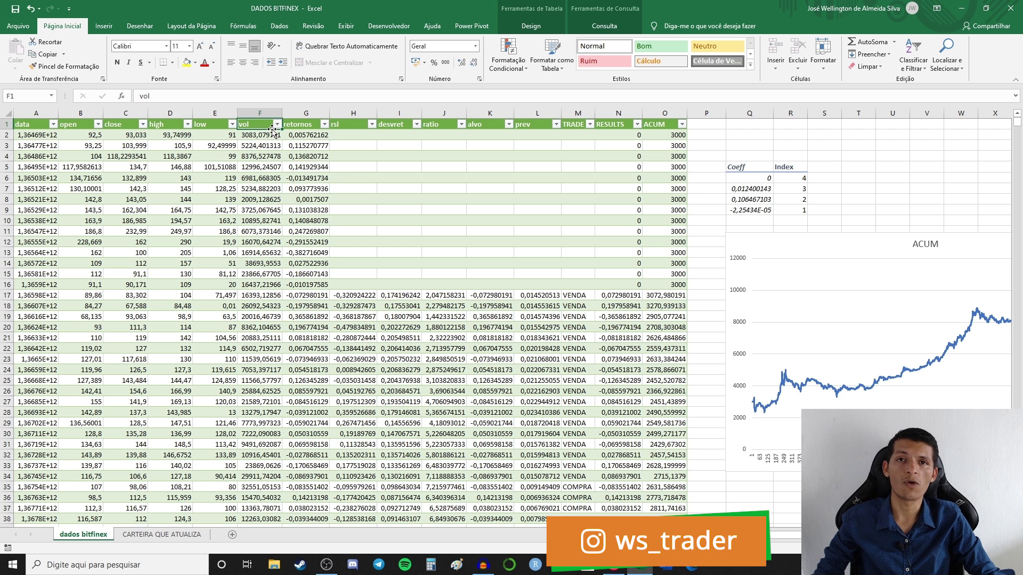
left_click(147, 534)
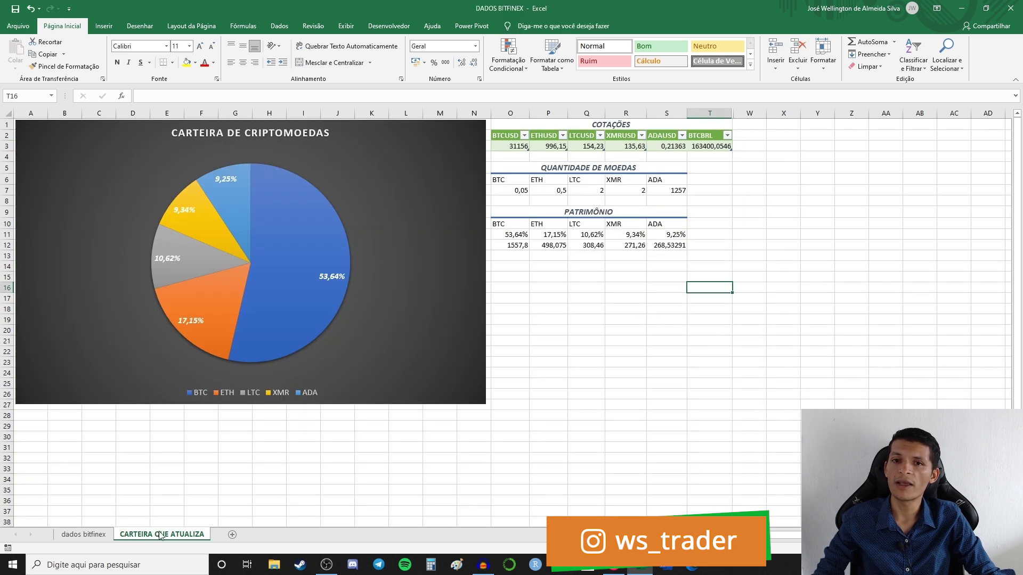
Refresh the BTCUSD query from cell O3 so the BTC quote updates to 31242.
left_click(702, 146)
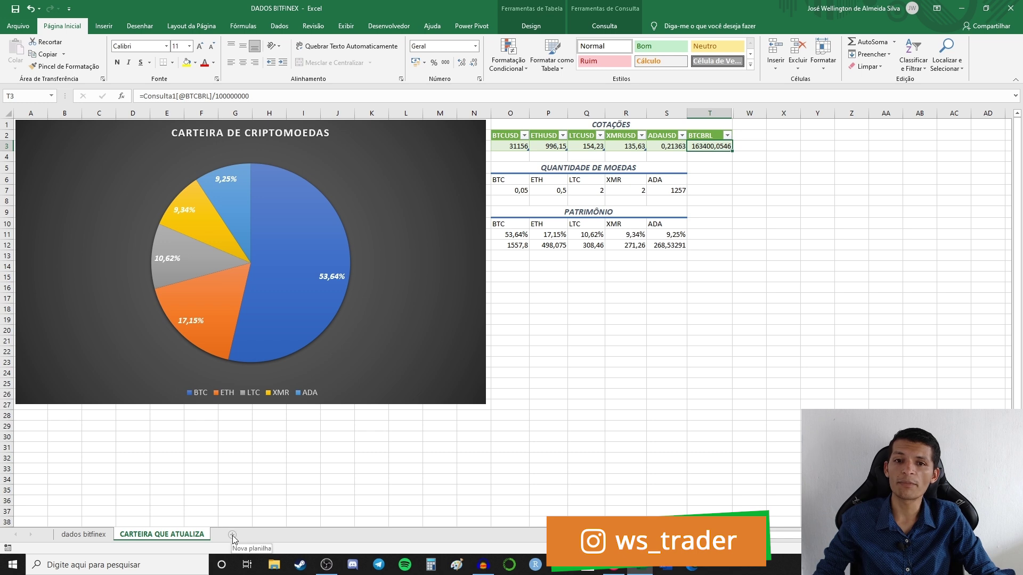
left_click(512, 147)
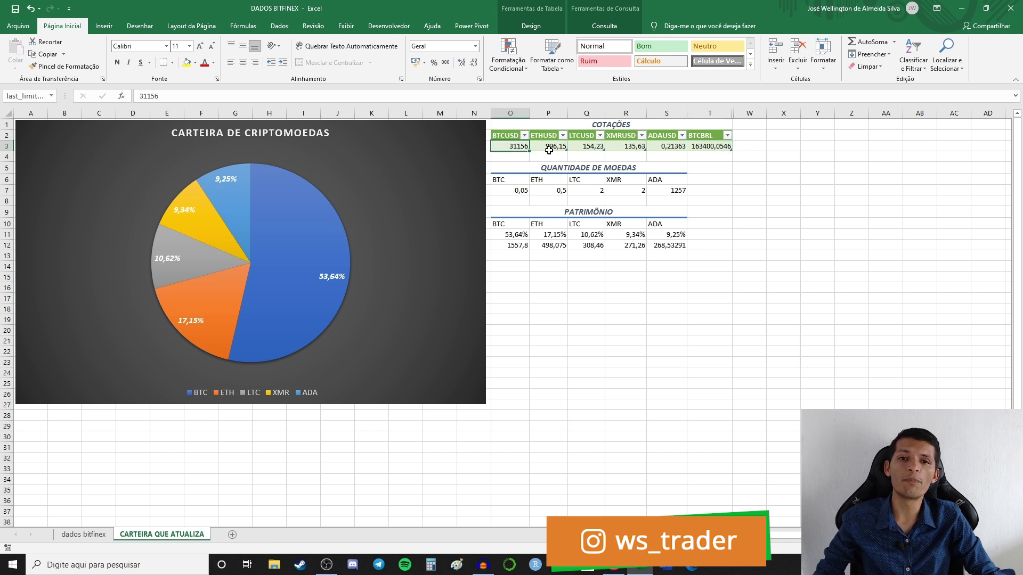
left_click(548, 146)
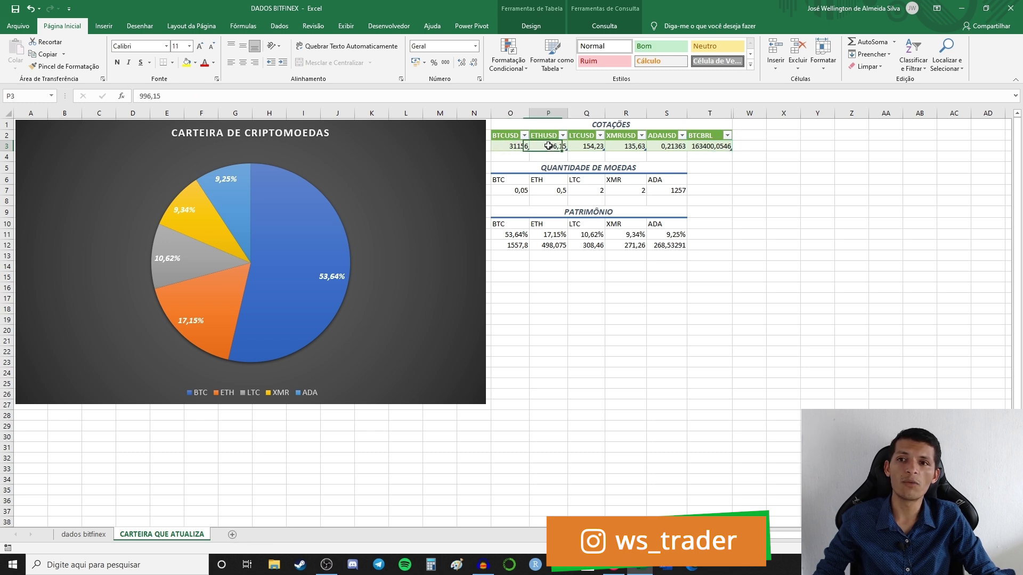
left_click(511, 146)
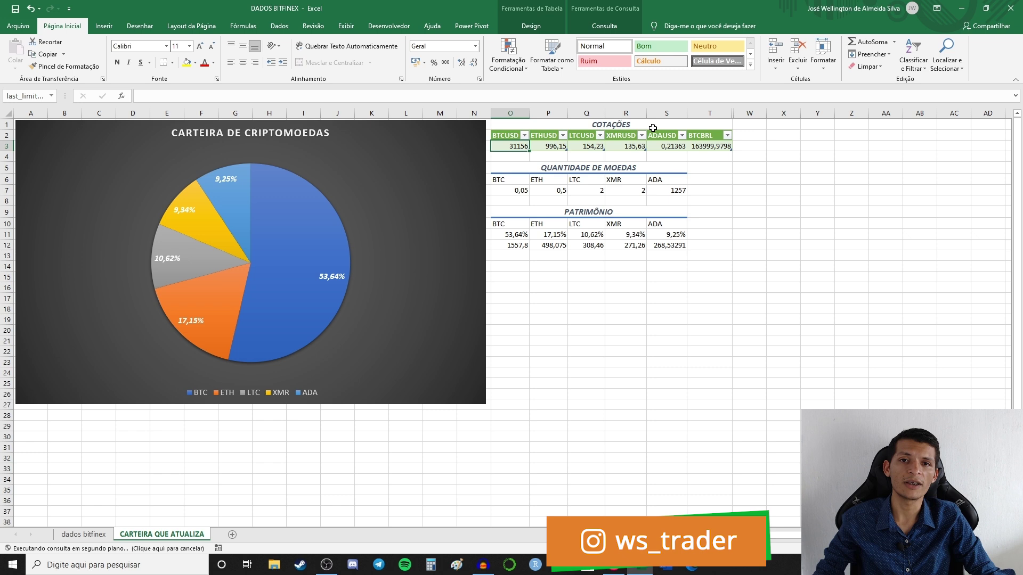
right_click(512, 148)
left_click(504, 169)
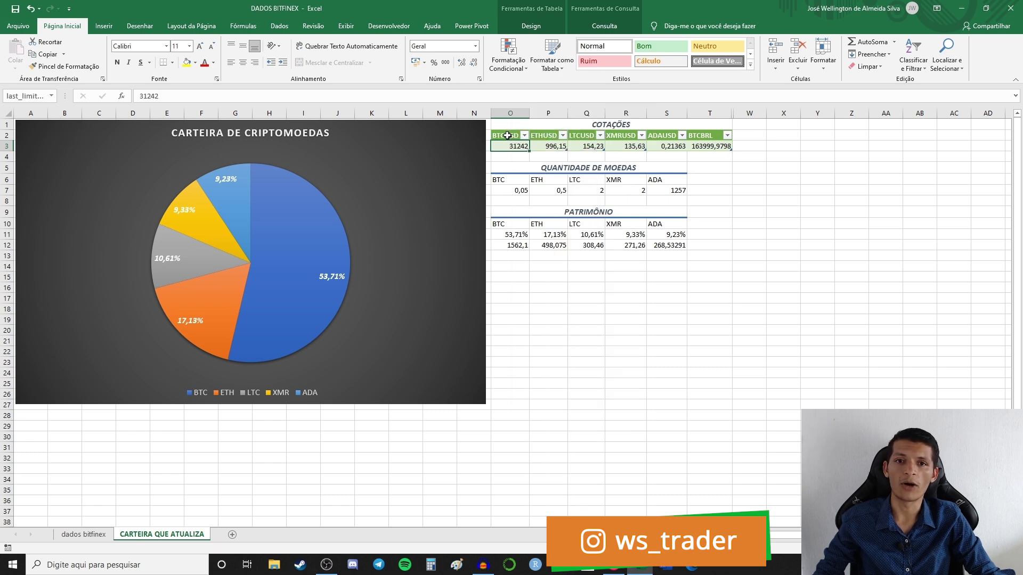
left_click(533, 26)
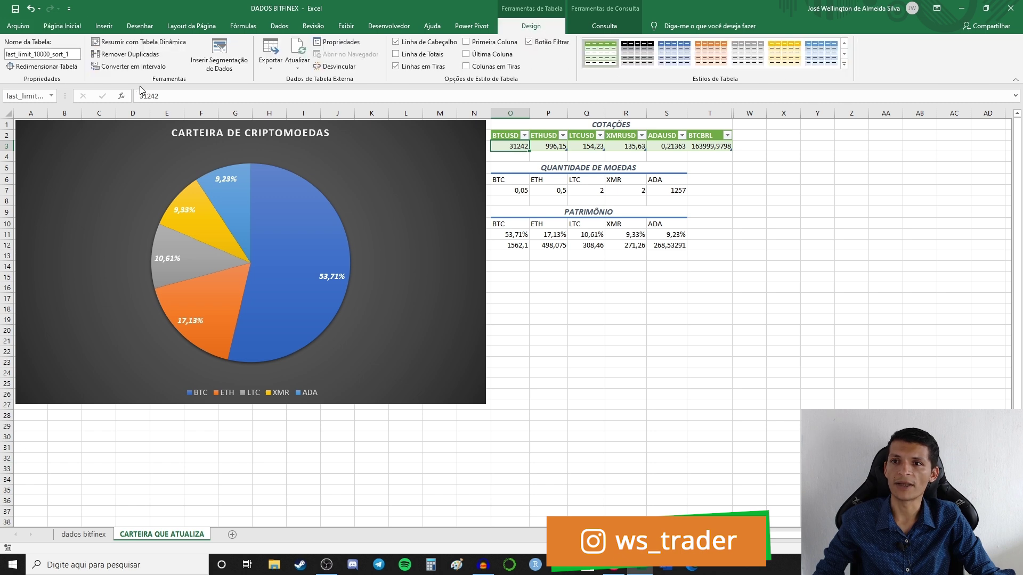
Open the BTCUSD query in Power Query and view its Fonte source step.
left_click(604, 25)
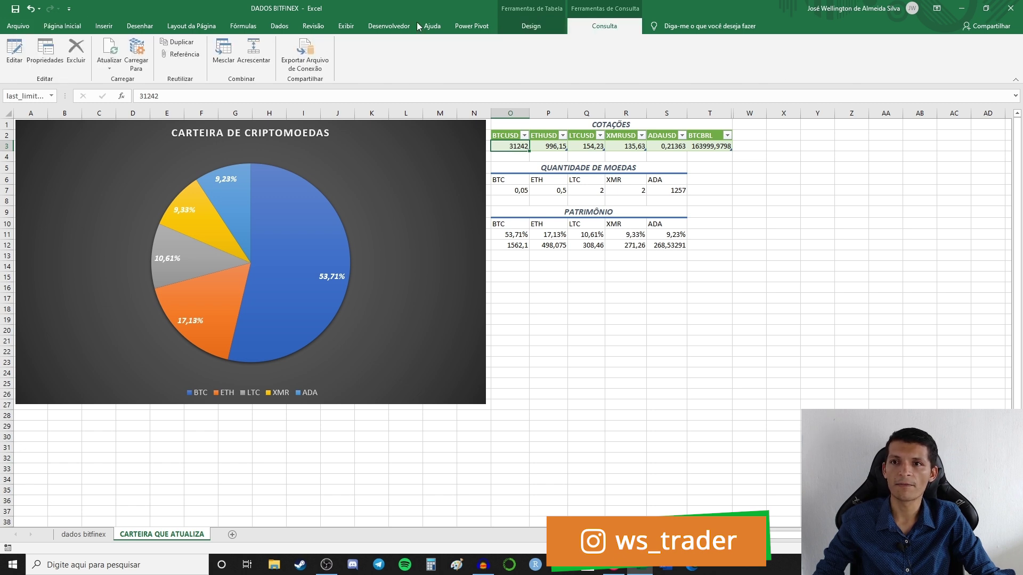
left_click(14, 53)
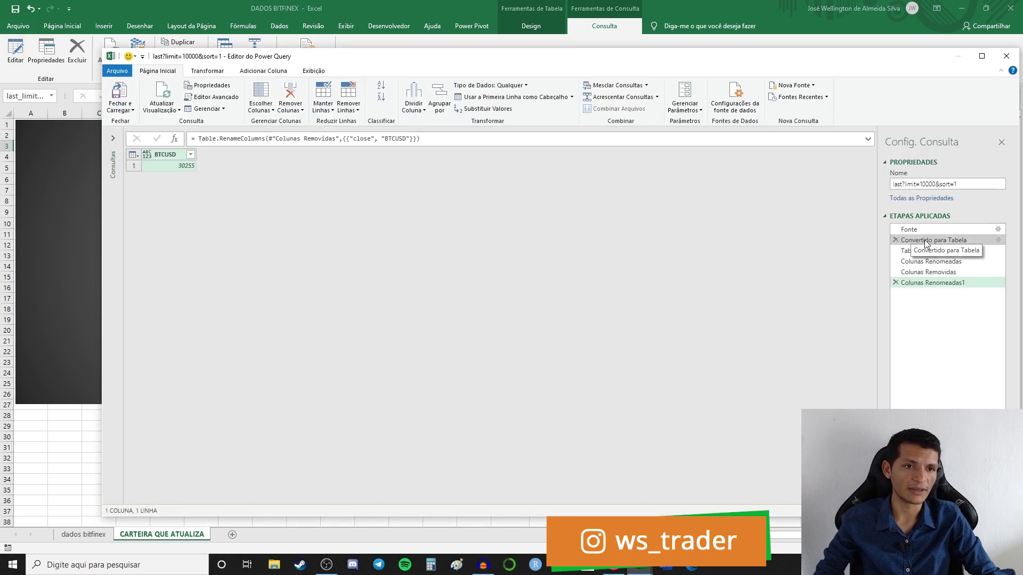
left_click(934, 241)
left_click(927, 230)
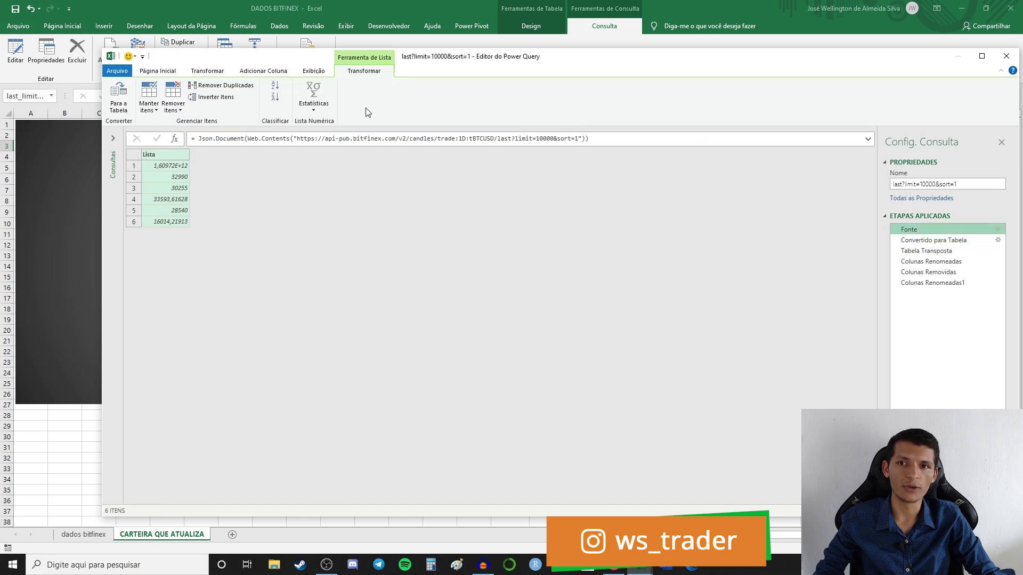
Copy the Bitfinex API address, close the editor and add a new blank sheet.
left_click_drag(297, 139, 577, 139)
right_click(572, 143)
left_click(589, 171)
left_click(1006, 56)
left_click(231, 535)
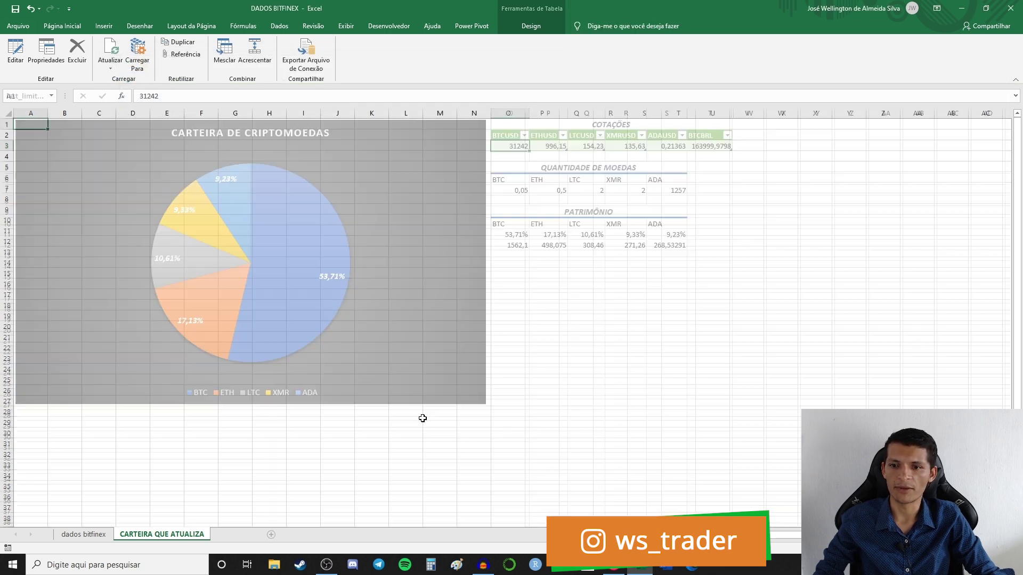
Paste the Bitfinex API address into cell P1 and widen column P to fit.
left_click(538, 123)
key("ctrl+v")
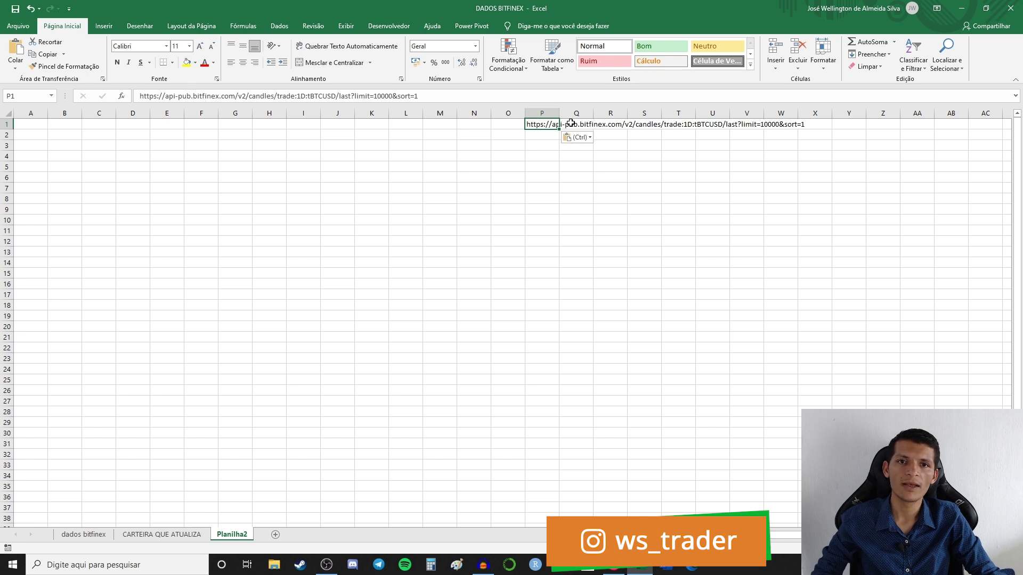
double_click(558, 113)
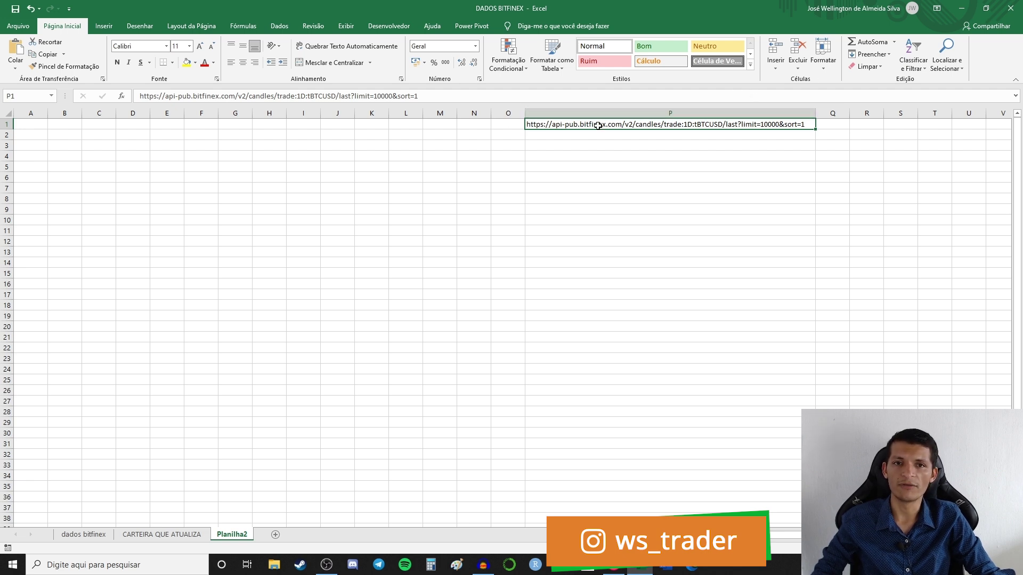
Review the URL in P1 and open it in the browser to see its JSON response.
scroll(511, 320, "right", 1)
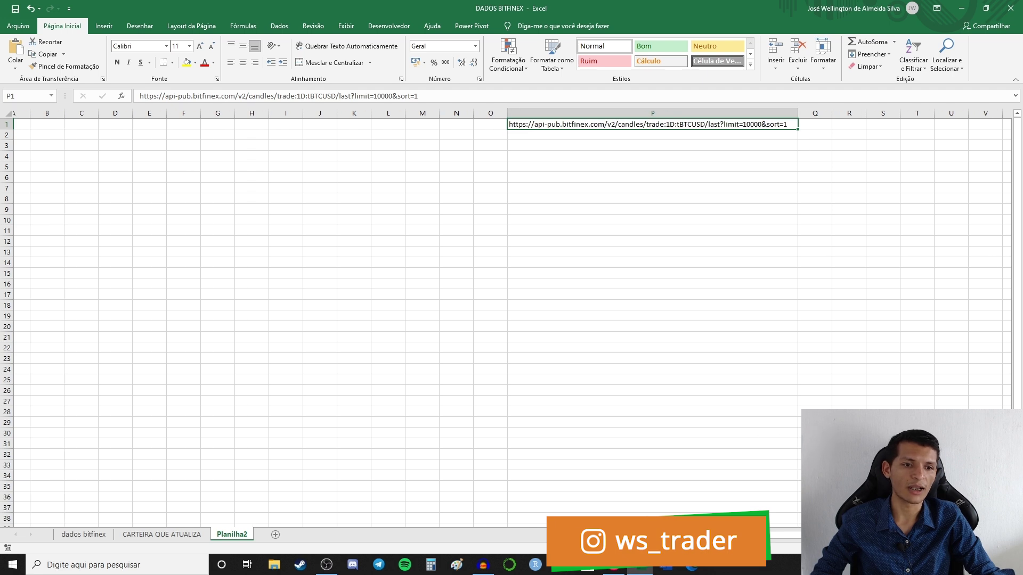
scroll(512, 319, "right", 2)
scroll(511, 320, "right", 2)
scroll(511, 320, "right", 3)
scroll(389, 215, "right", 1)
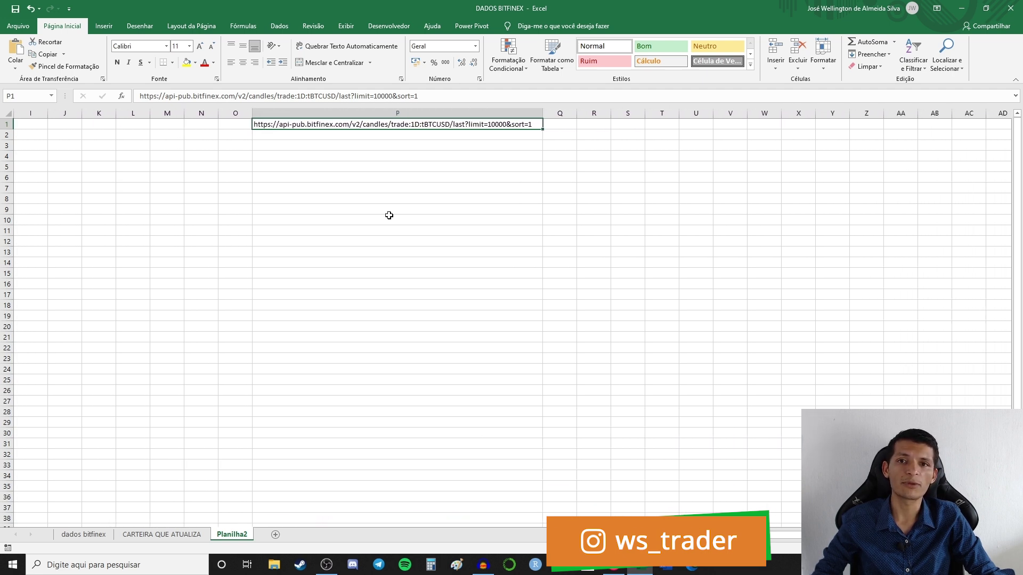
double_click(426, 125)
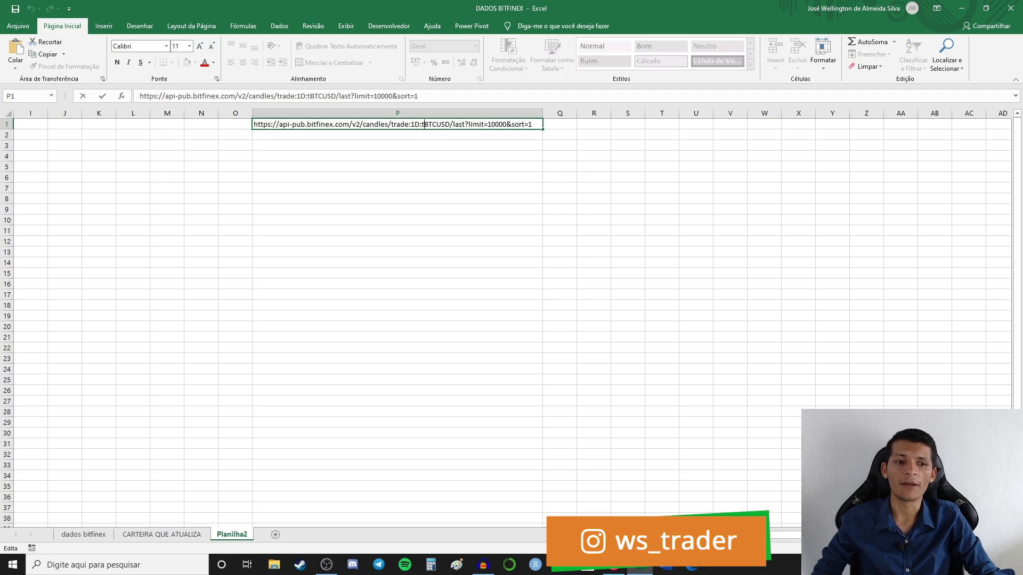
left_click(969, 476)
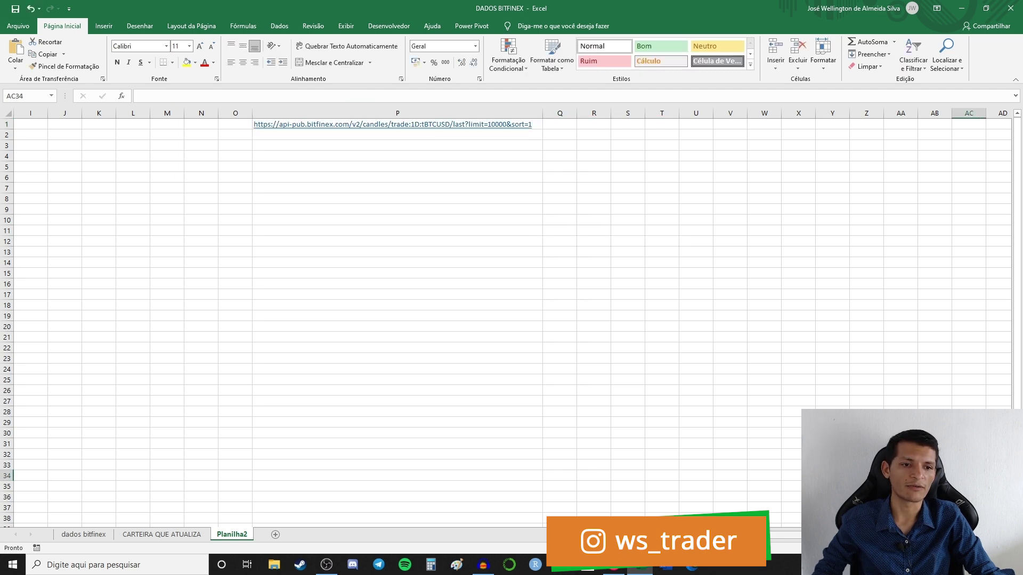
scroll(506, 318, "up", 3, "ctrl")
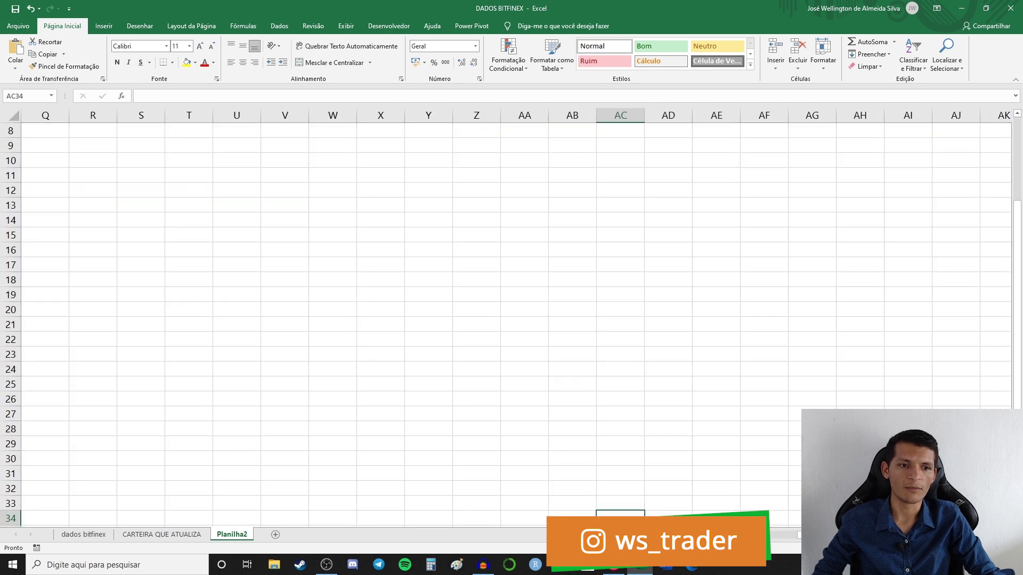
scroll(511, 320, "left", 5)
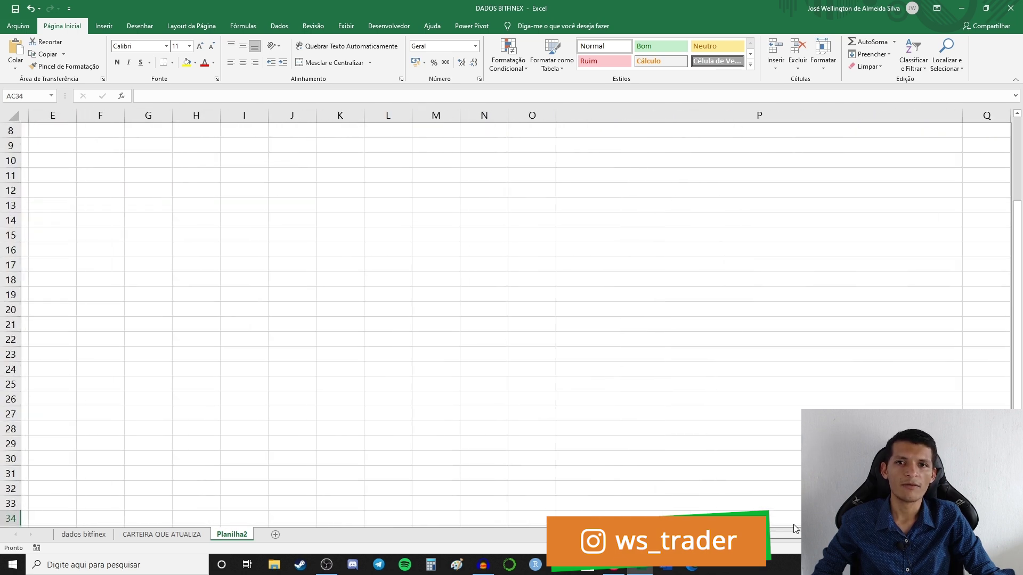
scroll(509, 303, "right", 3)
scroll(509, 304, "left", 3)
scroll(509, 303, "up", 3)
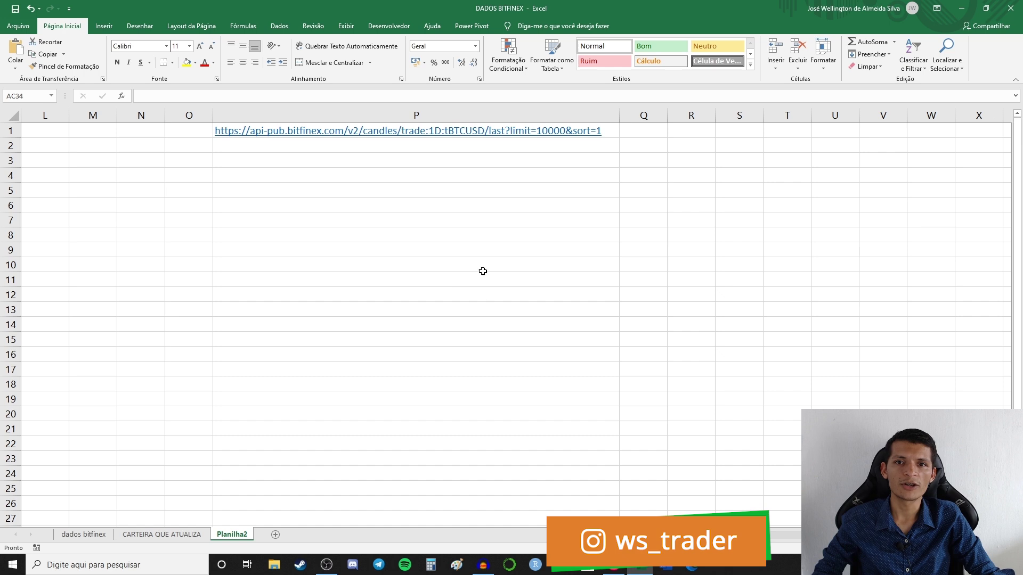
left_click(443, 133)
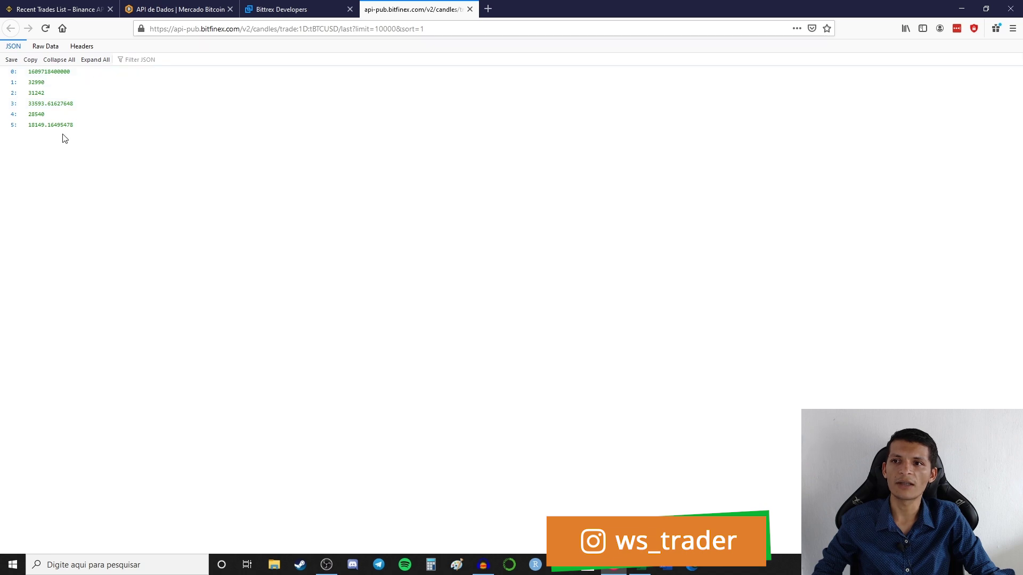
left_click(470, 9)
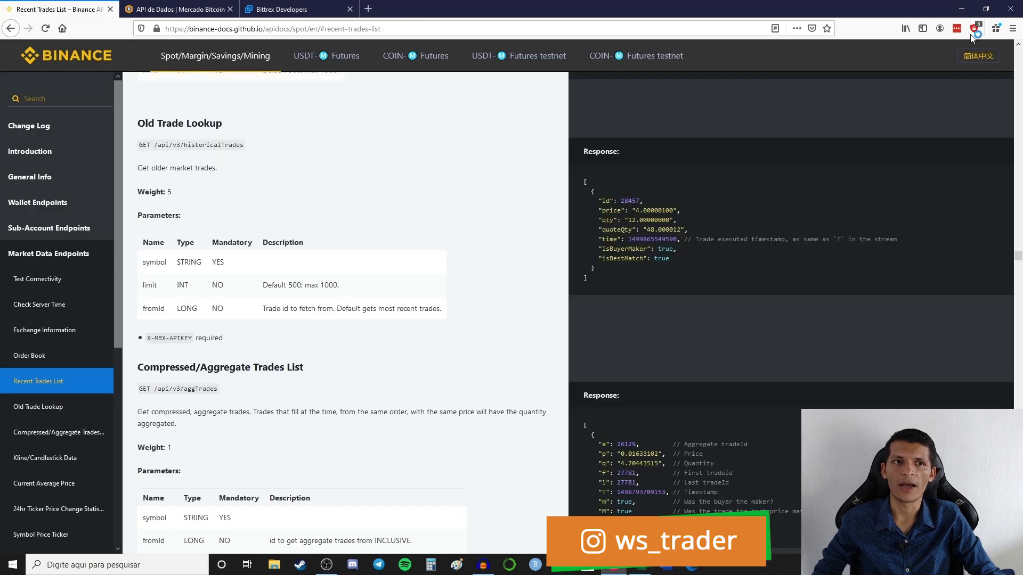
left_click(961, 9)
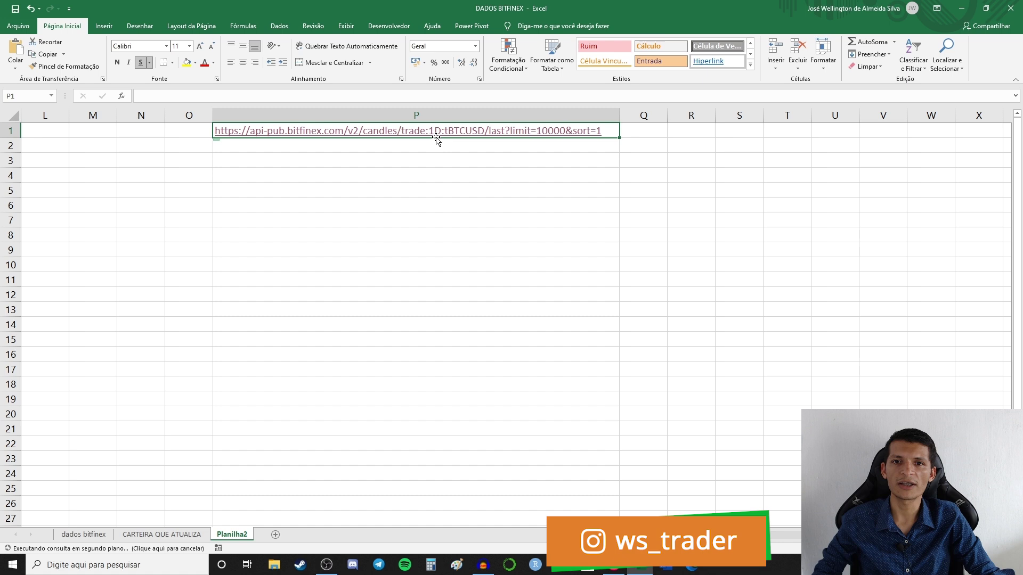
In P1's URL, try the ETH and LTCUSD symbols before restoring BTCUSD.
double_click(613, 130)
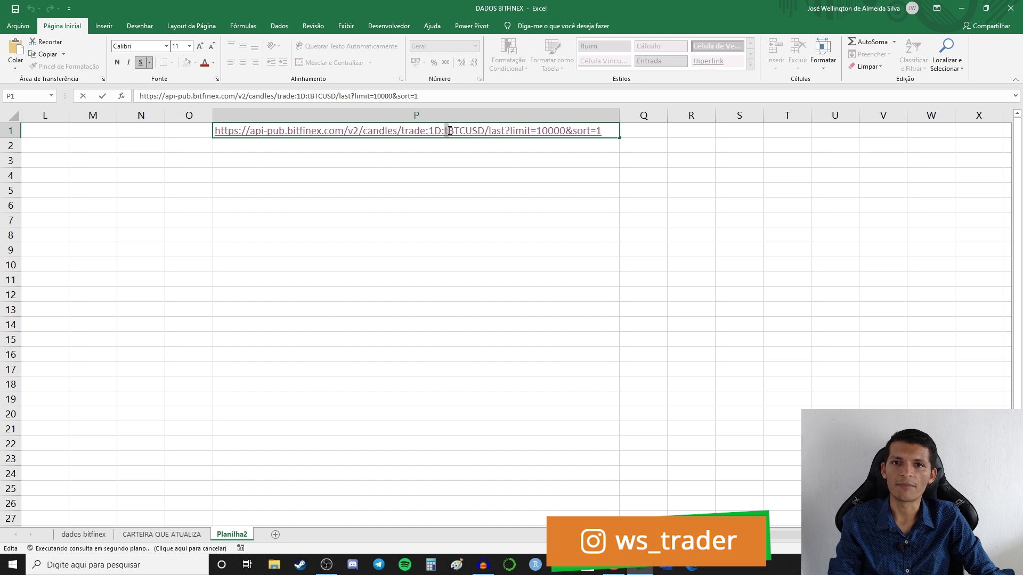
left_click_drag(451, 130, 448, 131)
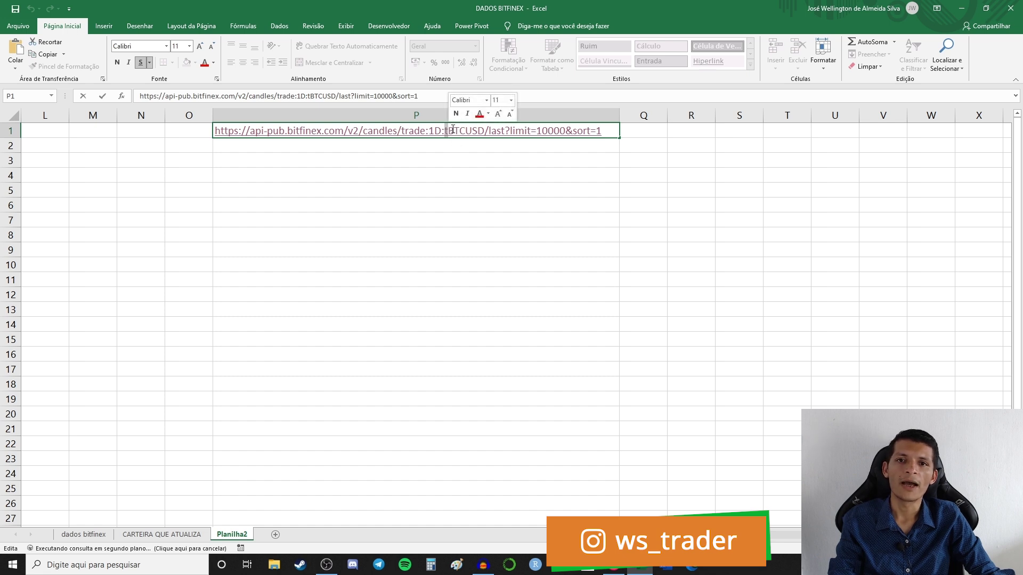
left_click(449, 131)
left_click_drag(449, 131, 485, 130)
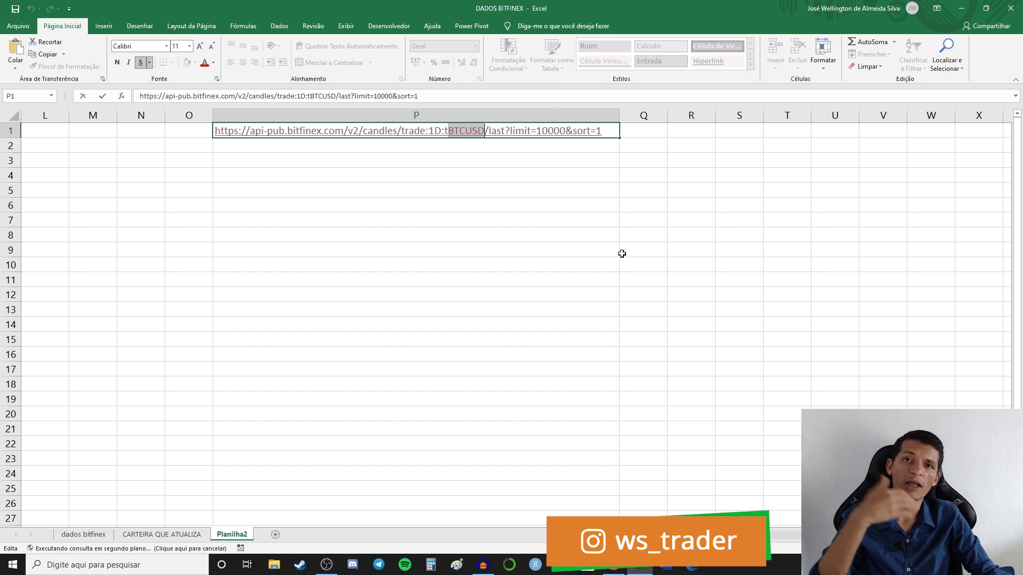
type("ETH")
key("BackSpace")
key("BackSpace")
key("BackSpace")
type("LTCUSD")
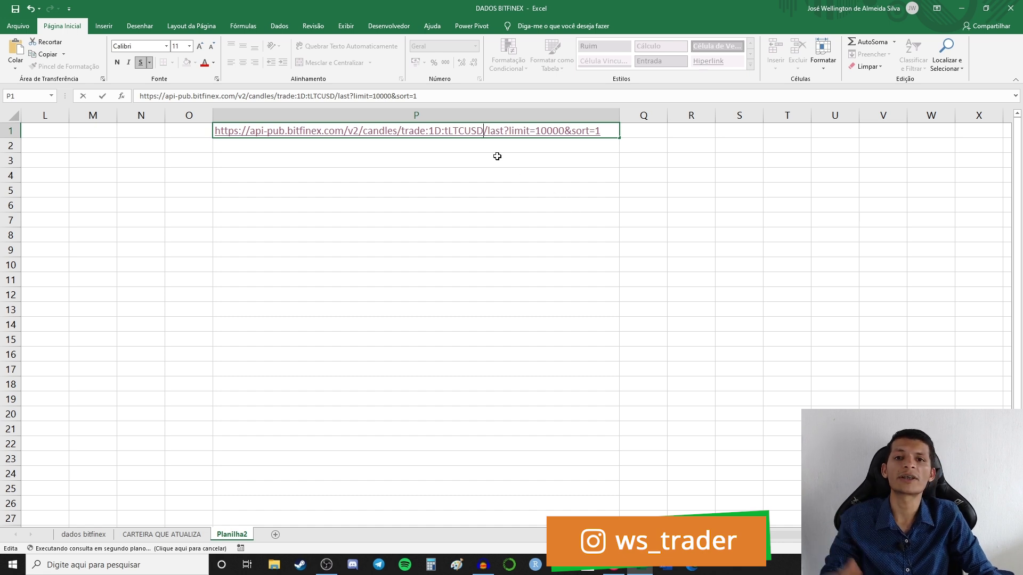
key("BackSpace")
key("BackSpace")
key("BackSpace")
key("BackSpace")
key("BackSpace")
key("BackSpace")
type("BTCUSD")
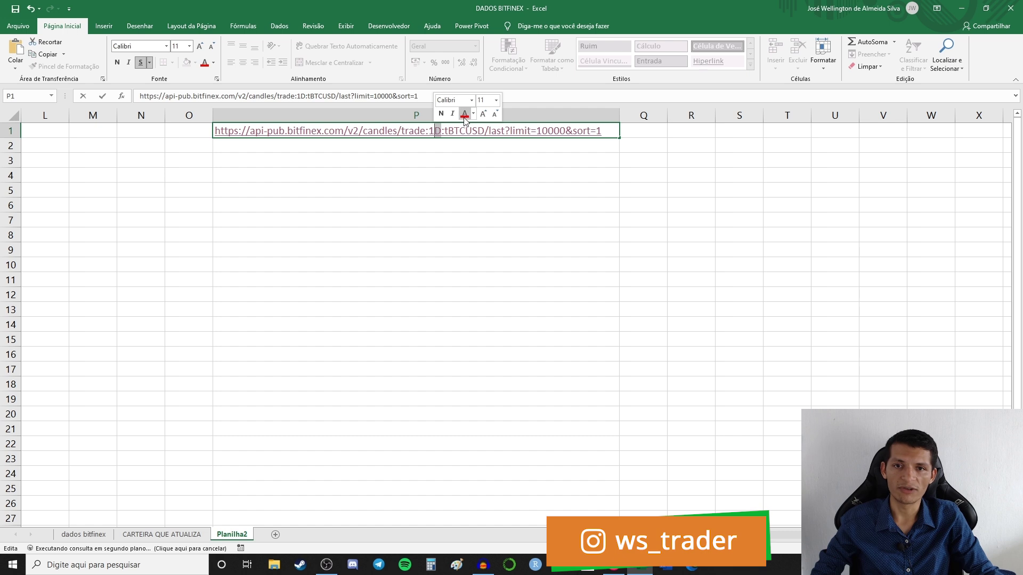
Try the 1h, 3h and 15m timeframes in the URL, then restore 1D.
type("h")
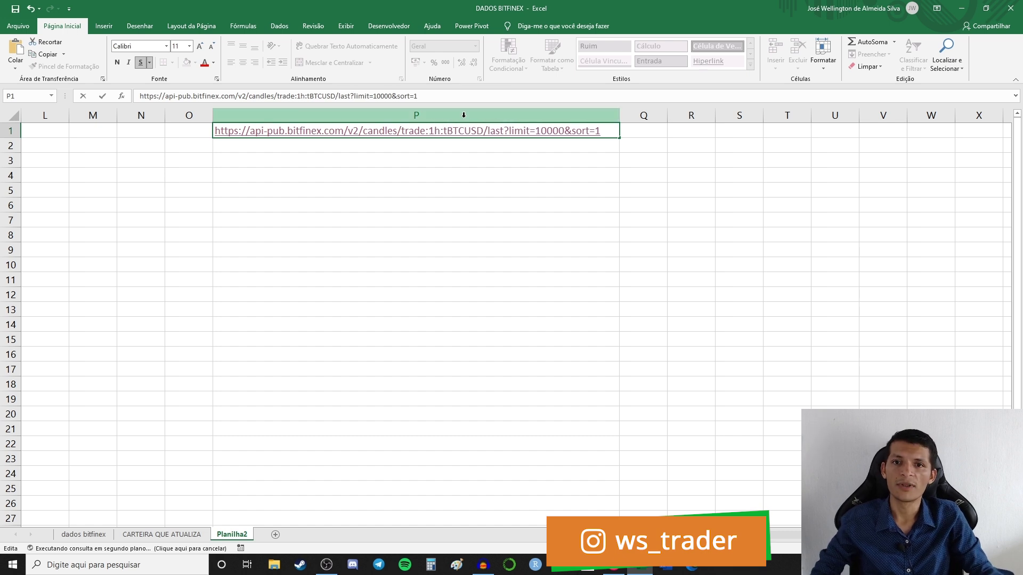
key("BackSpace")
key("BackSpace")
type("3h")
key("BackSpace")
key("BackSpace")
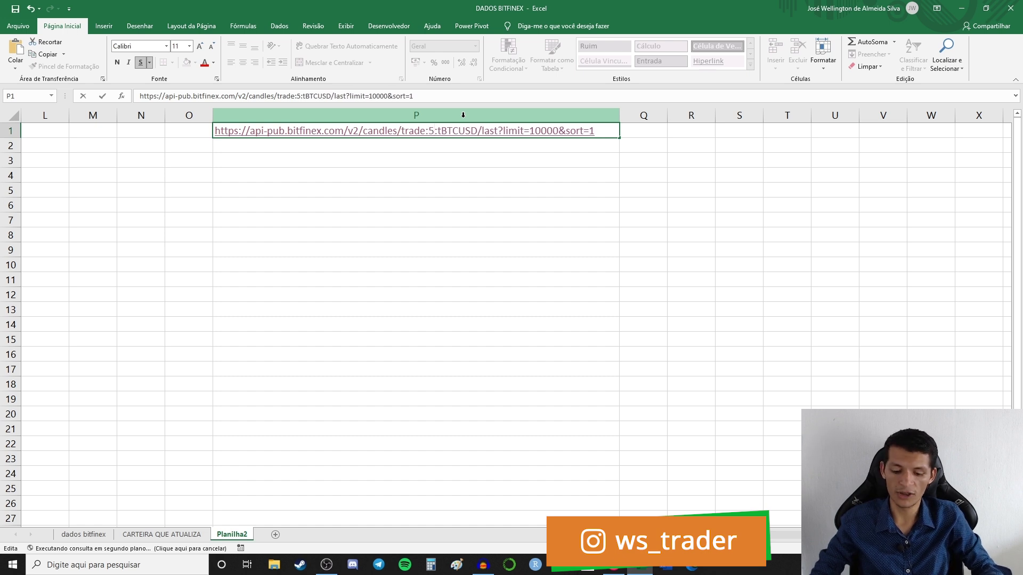
type("15m")
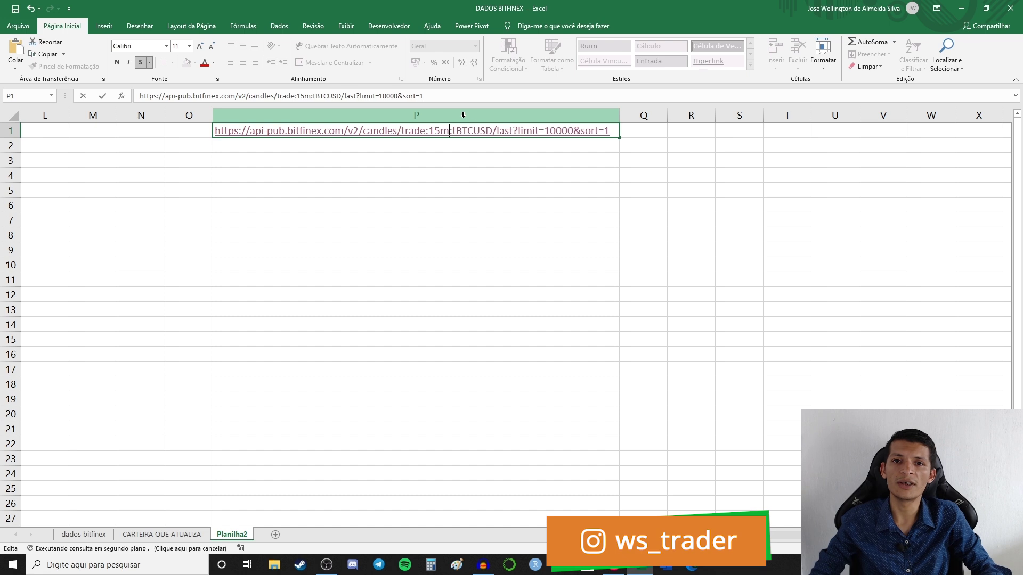
key("BackSpace")
key("BackSpace")
type("F")
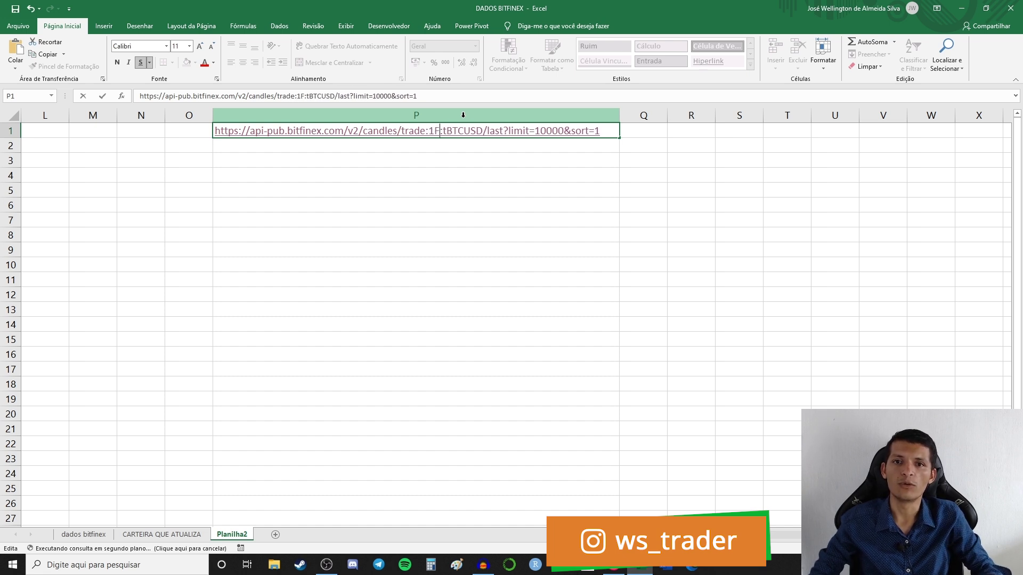
key("BackSpace")
type("D")
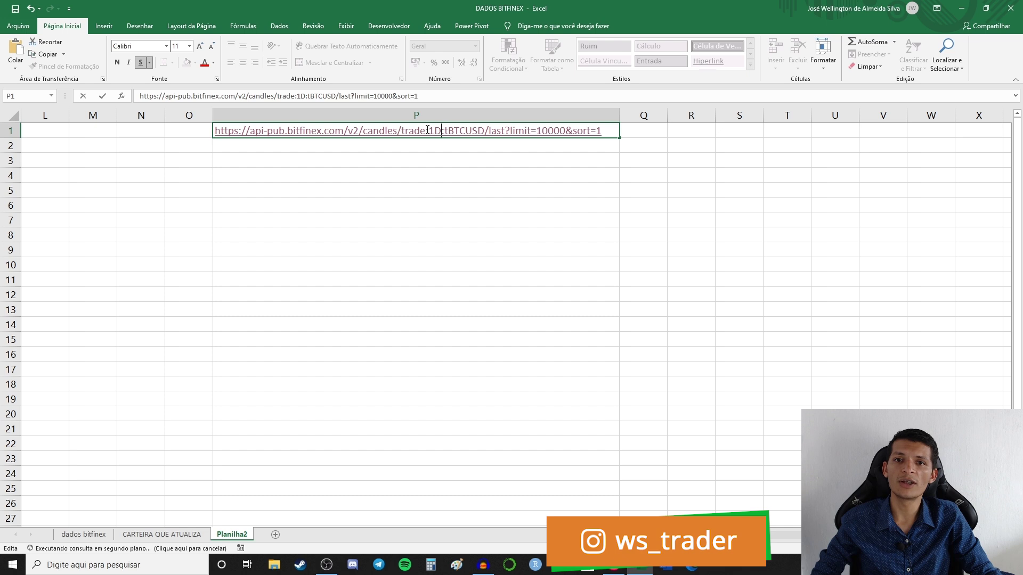
Copy the entire unchanged URL from P1 and commit the cell.
left_click_drag(439, 130, 606, 130)
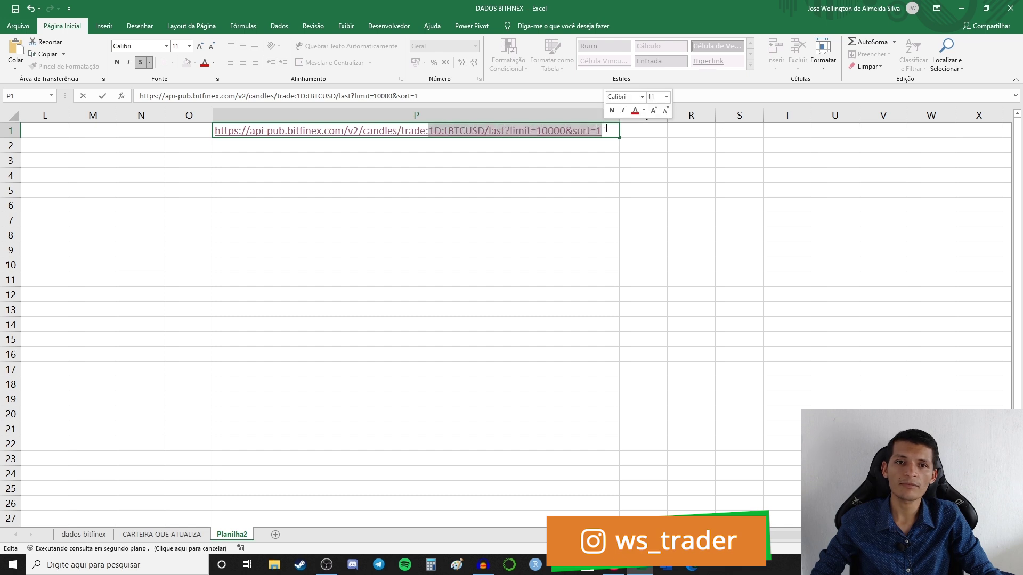
left_click(606, 131)
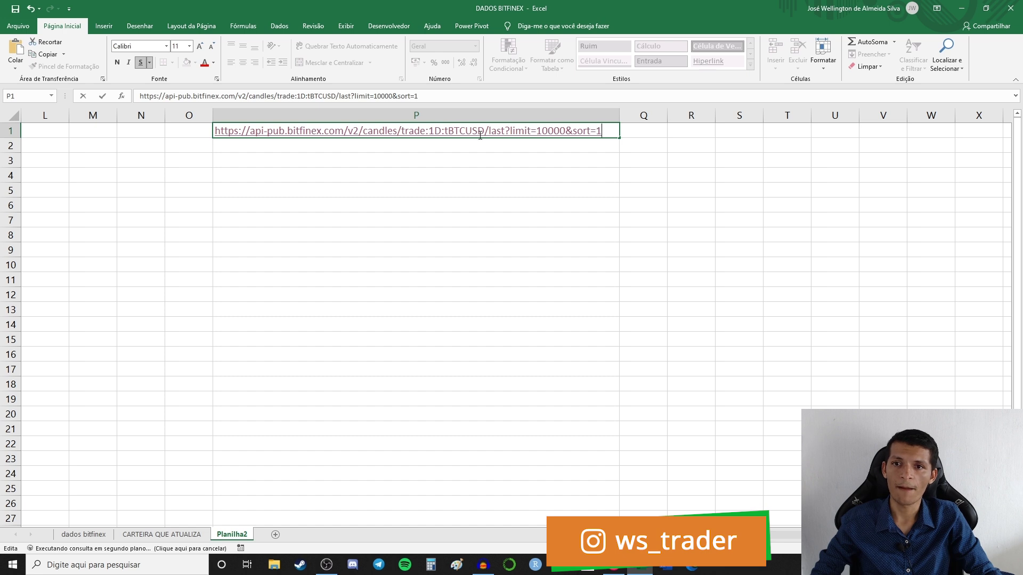
left_click_drag(589, 131, 214, 131)
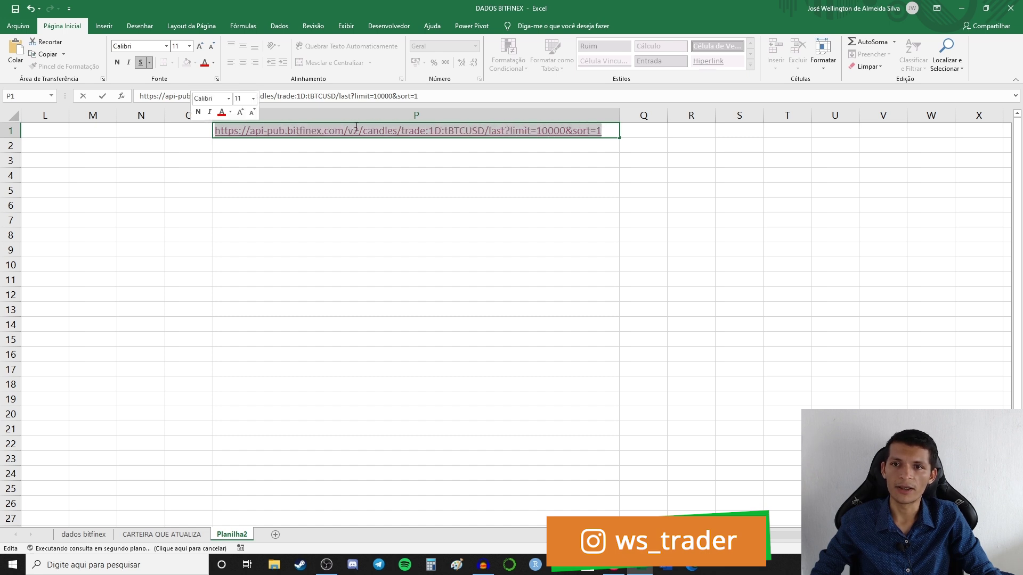
right_click(577, 130)
left_click(608, 147)
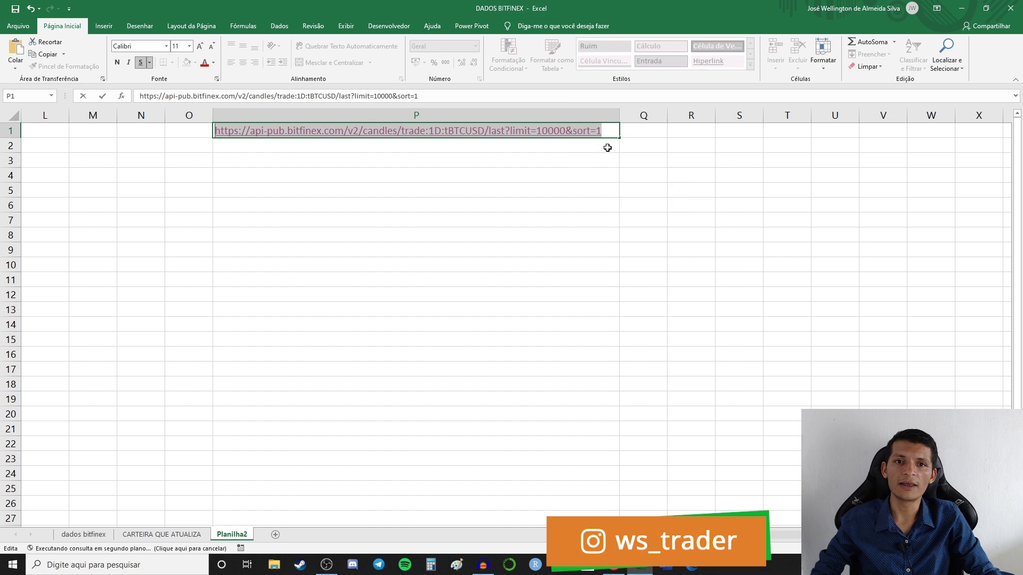
left_click(609, 132)
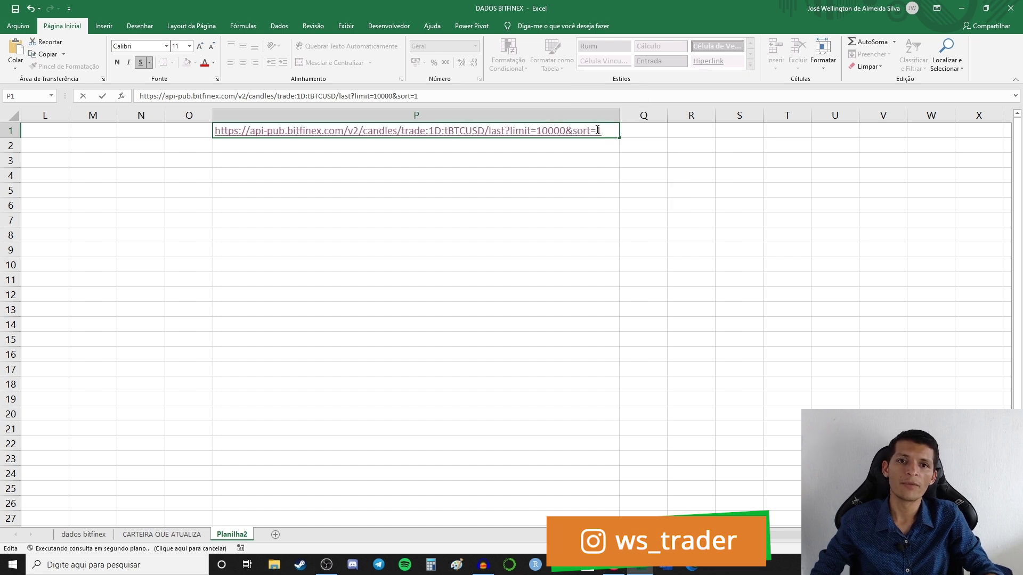
key("Return")
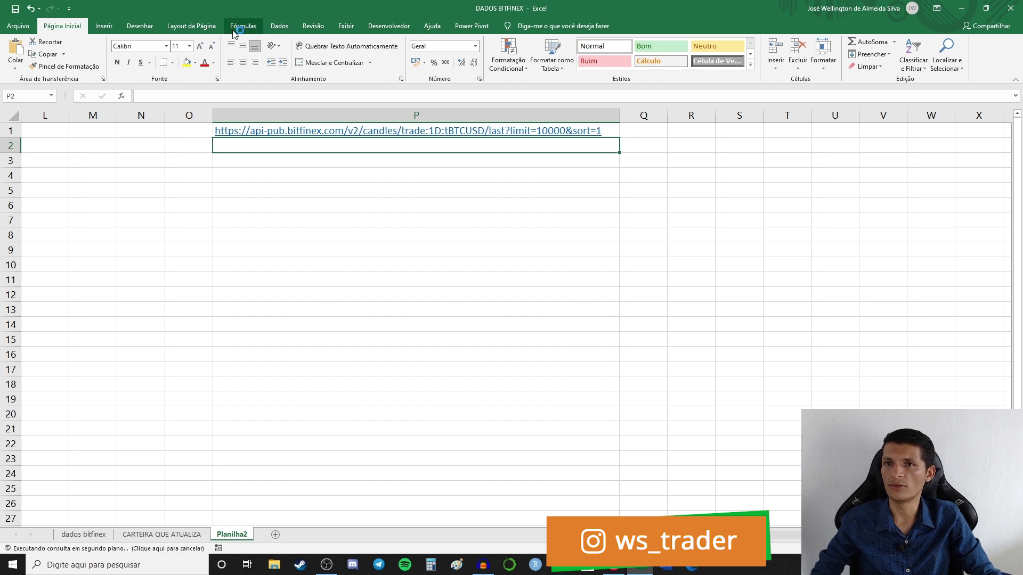
Create a new From Web query using the copied Bitfinex candles URL.
left_click(279, 26)
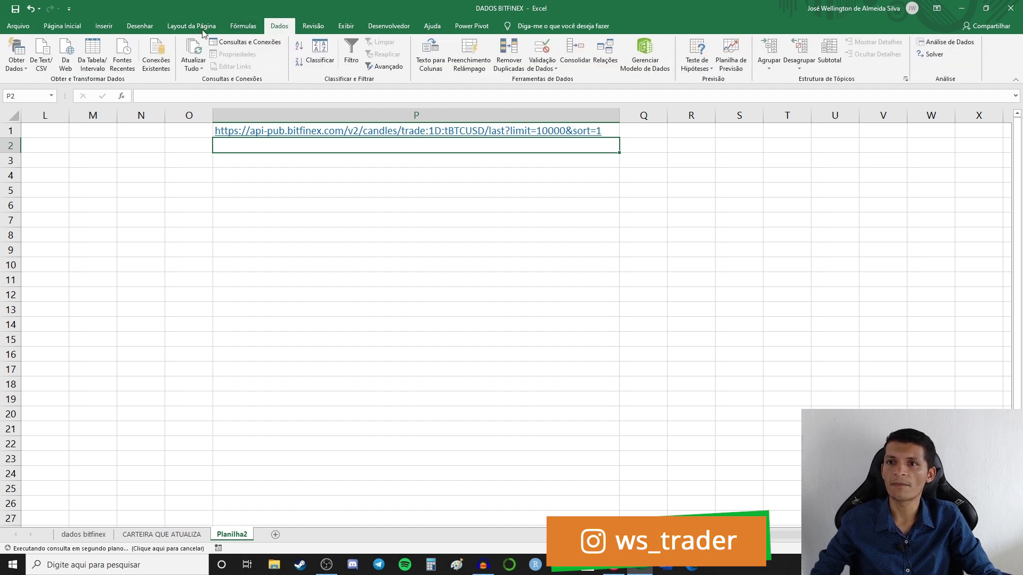
left_click(66, 64)
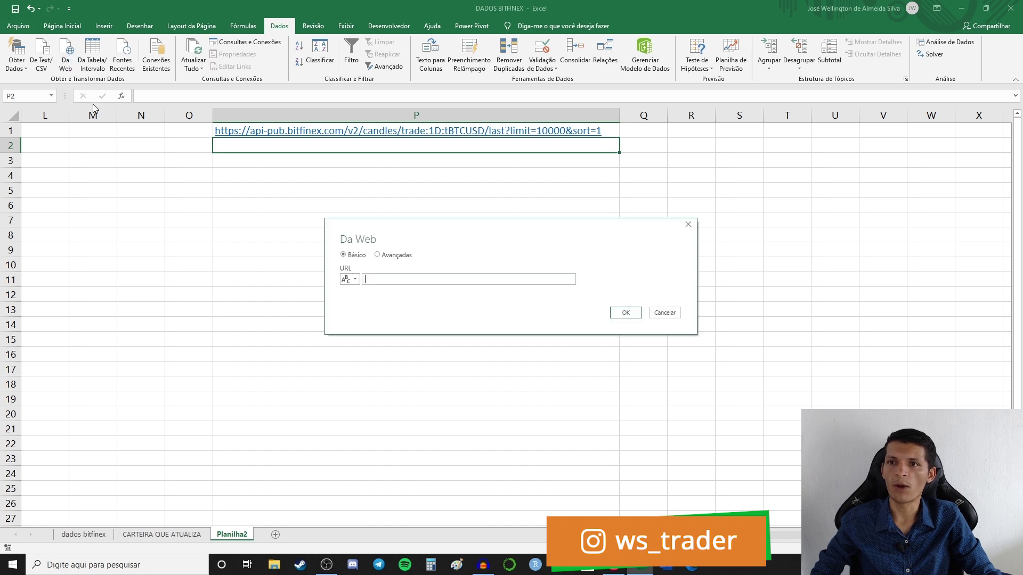
key("ctrl+v")
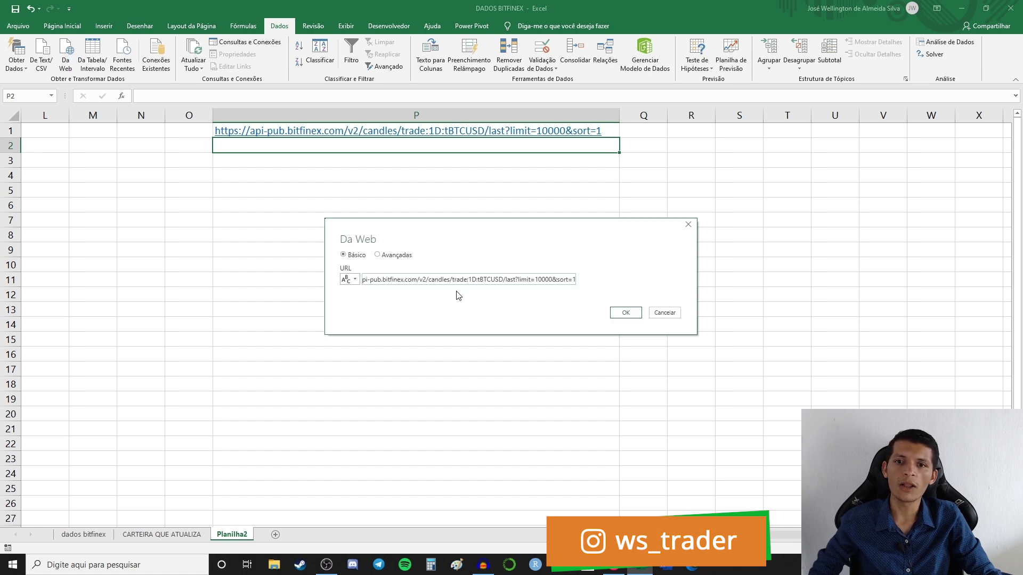
left_click(629, 316)
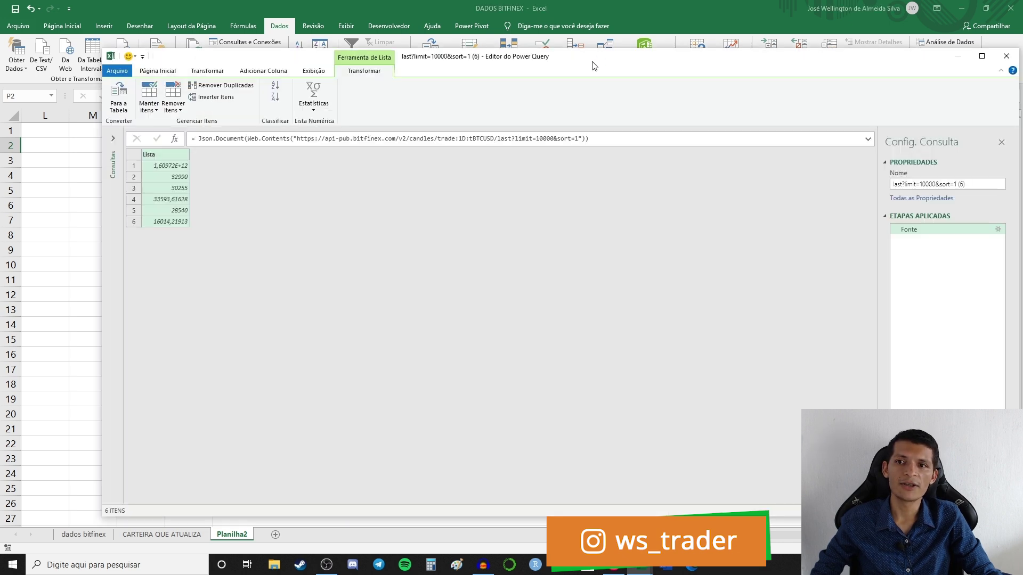
left_click_drag(594, 66, 521, 57)
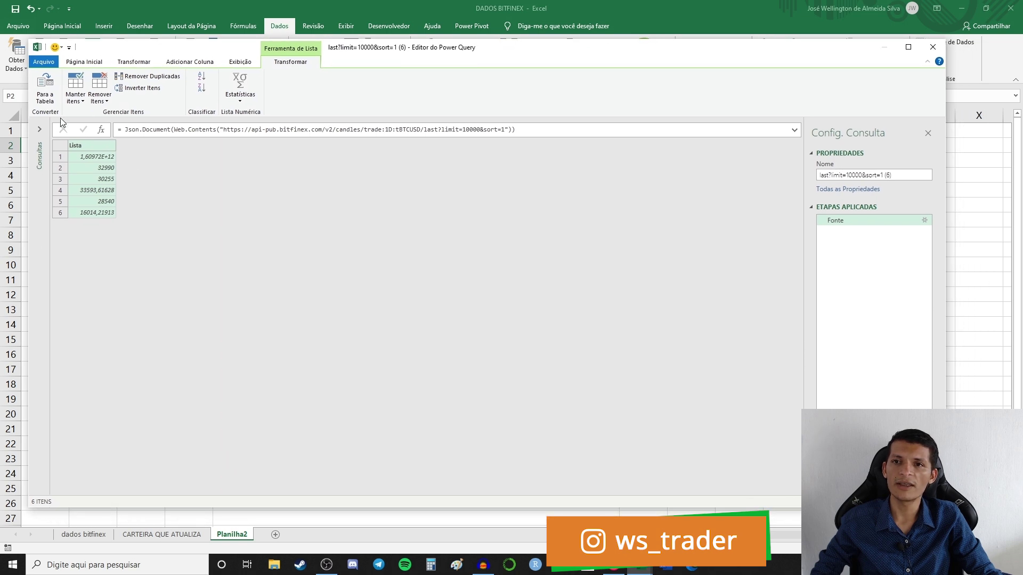
left_click(100, 159)
left_click(103, 169)
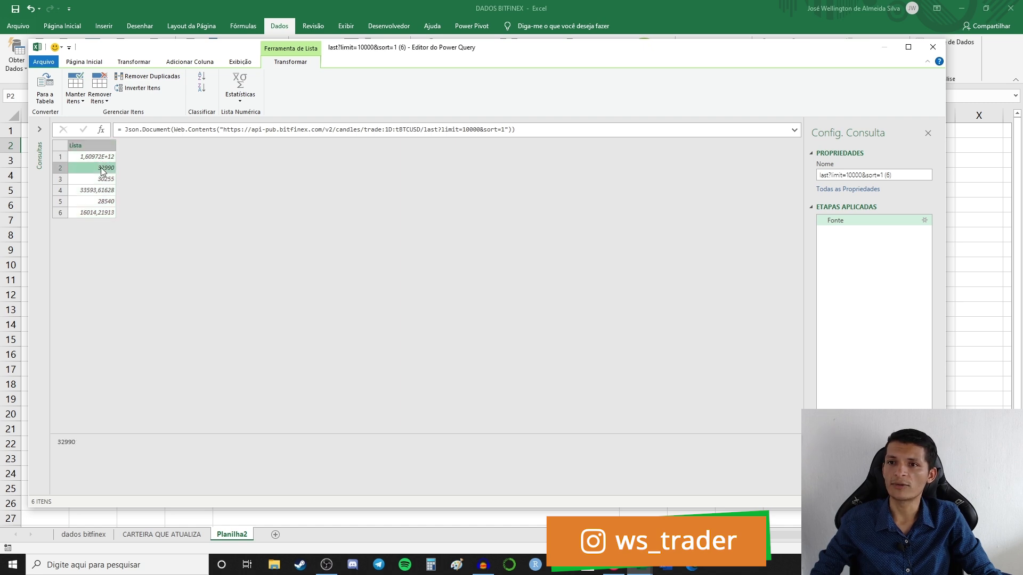
left_click(100, 181)
left_click(98, 190)
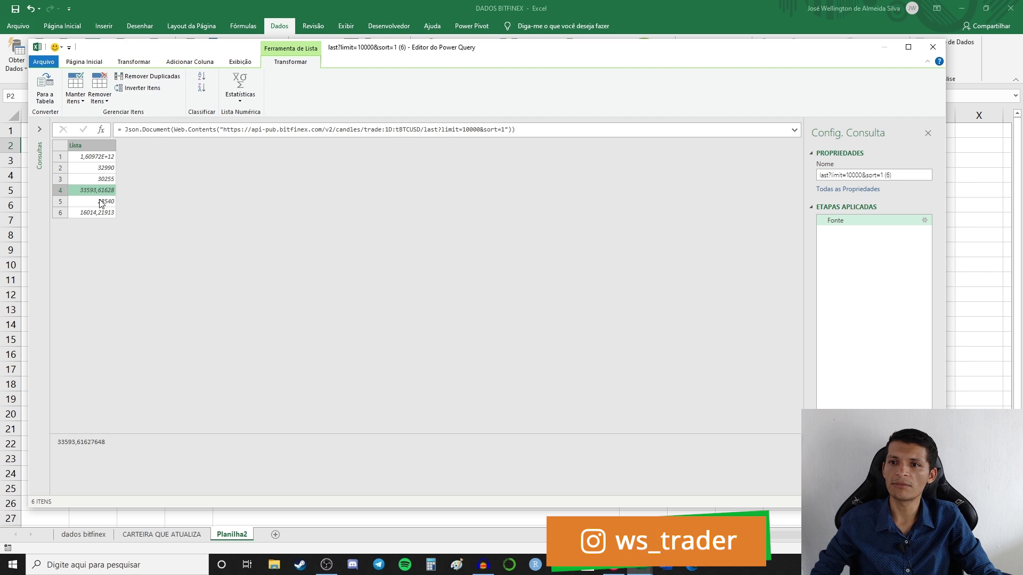
left_click(102, 202)
left_click(102, 213)
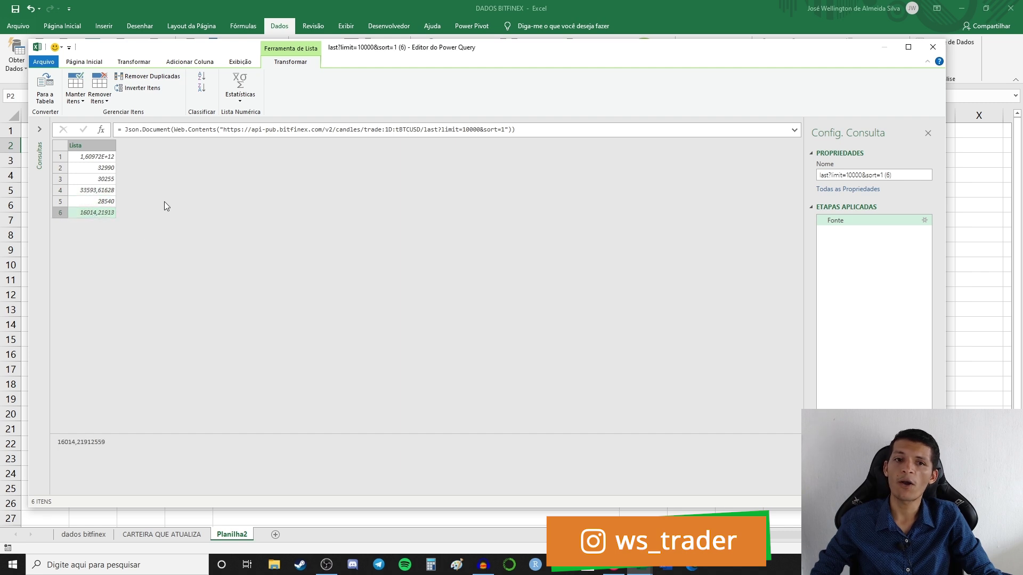
left_click(93, 143)
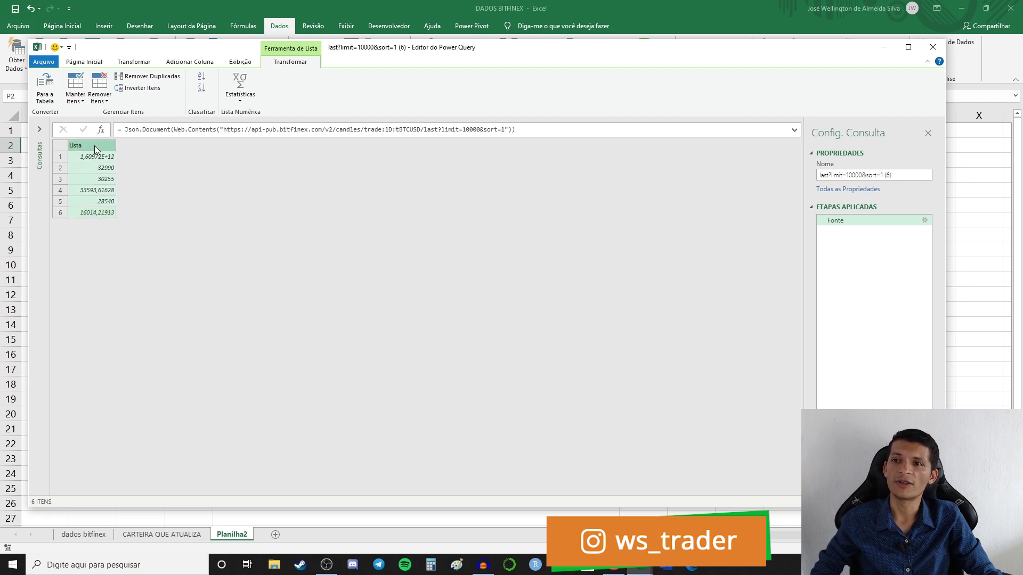
left_click(89, 156)
left_click(75, 145)
left_click(45, 91)
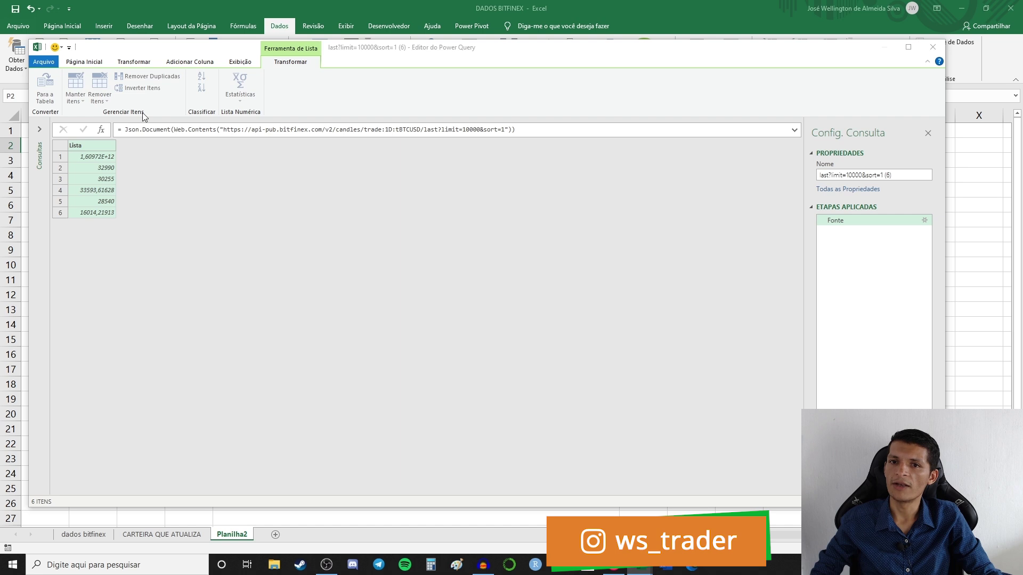
Confirm the list-to-table conversion and transpose it into a single row.
left_click(626, 324)
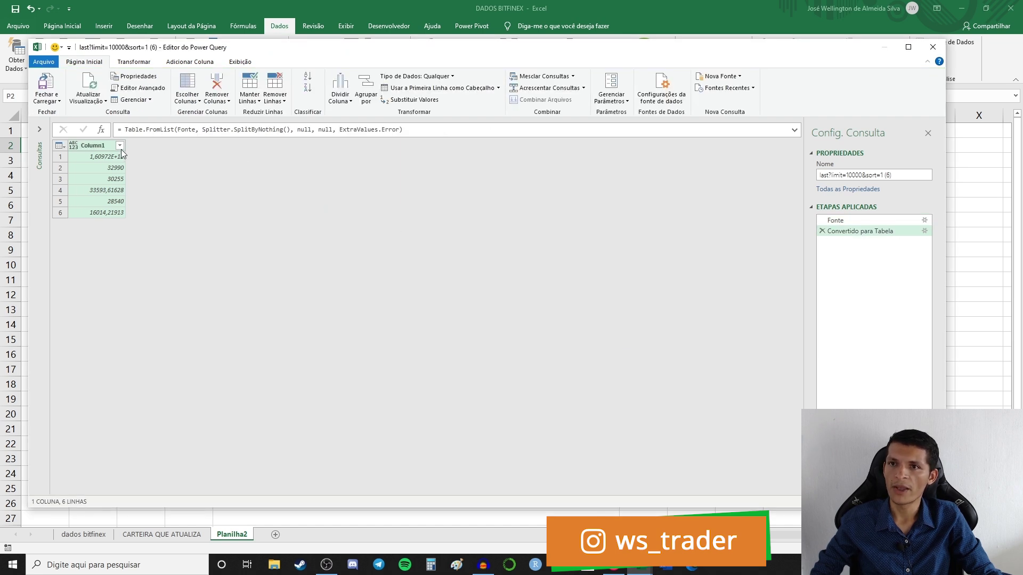
left_click(134, 63)
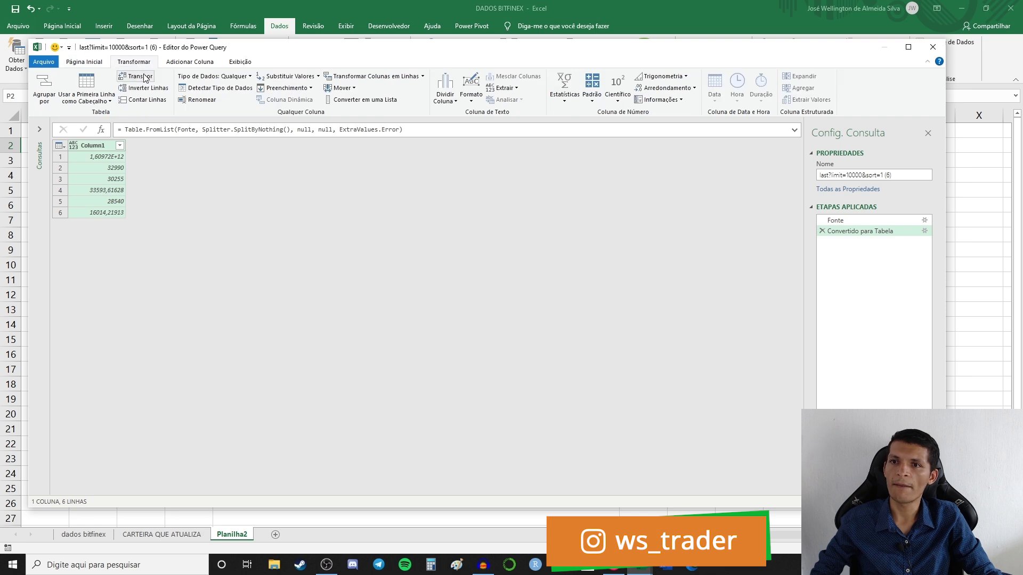
left_click(141, 76)
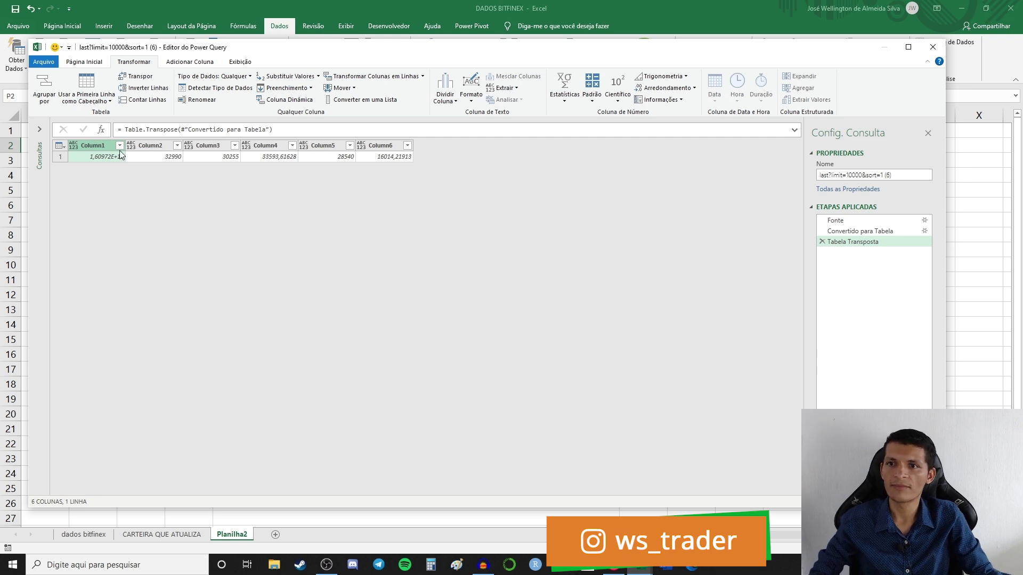
Rename the six columns to data, open, close, high, low and vol.
double_click(105, 145)
type("data")
double_click(159, 147)
type("open")
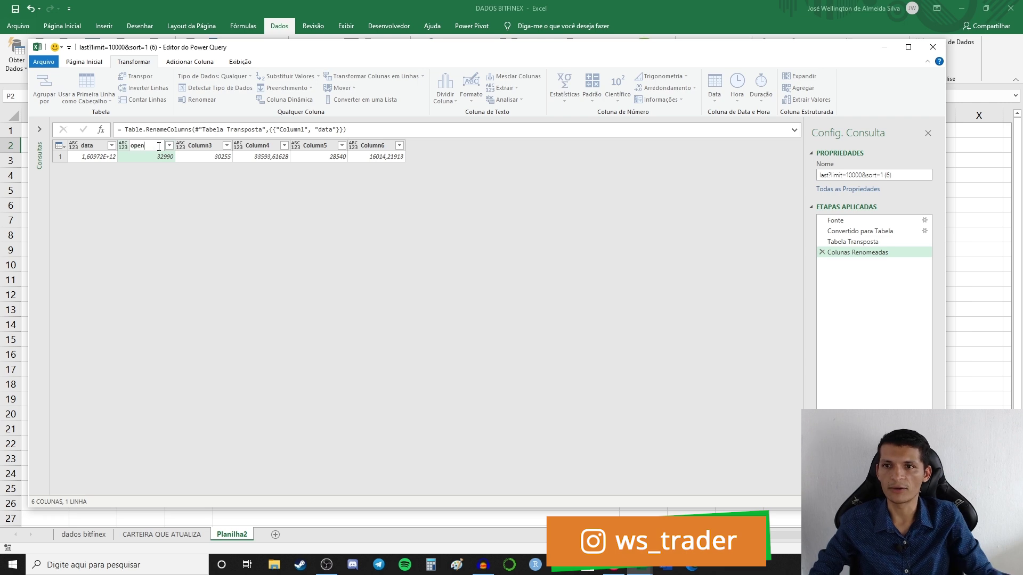
double_click(204, 145)
type("close")
double_click(262, 145)
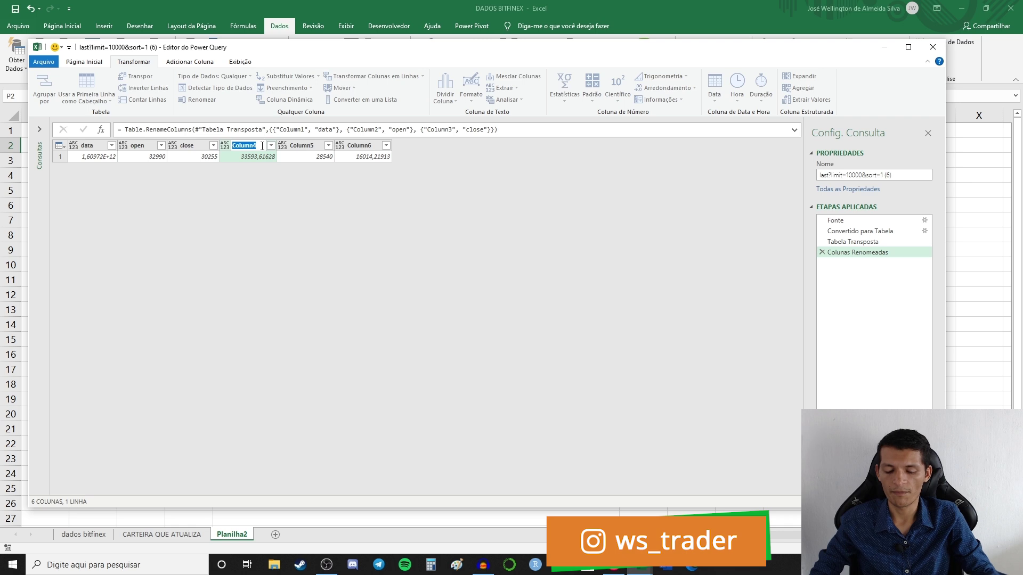
type("high")
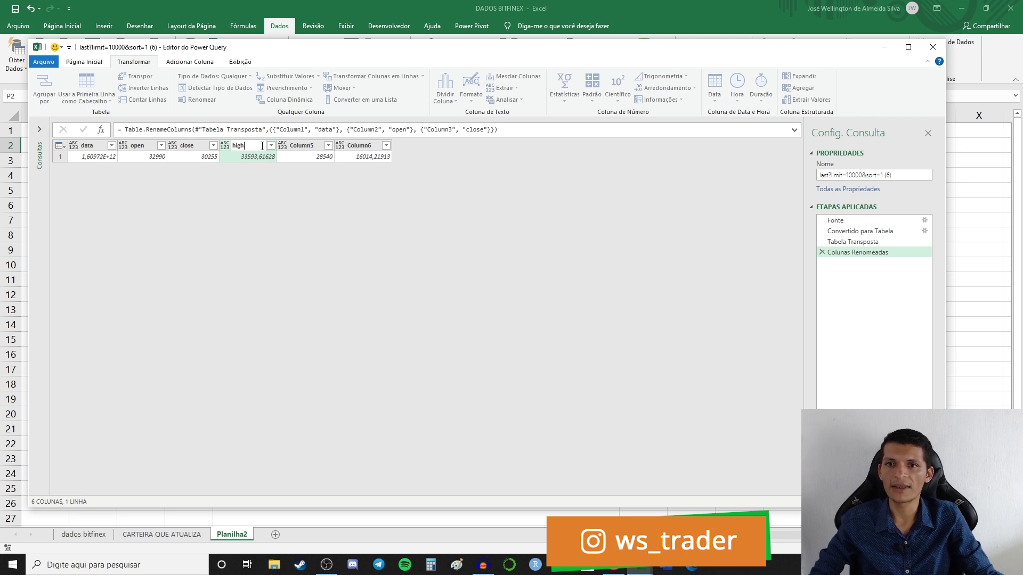
key("Return")
left_click(286, 147)
double_click(287, 147)
type("low")
key("Return")
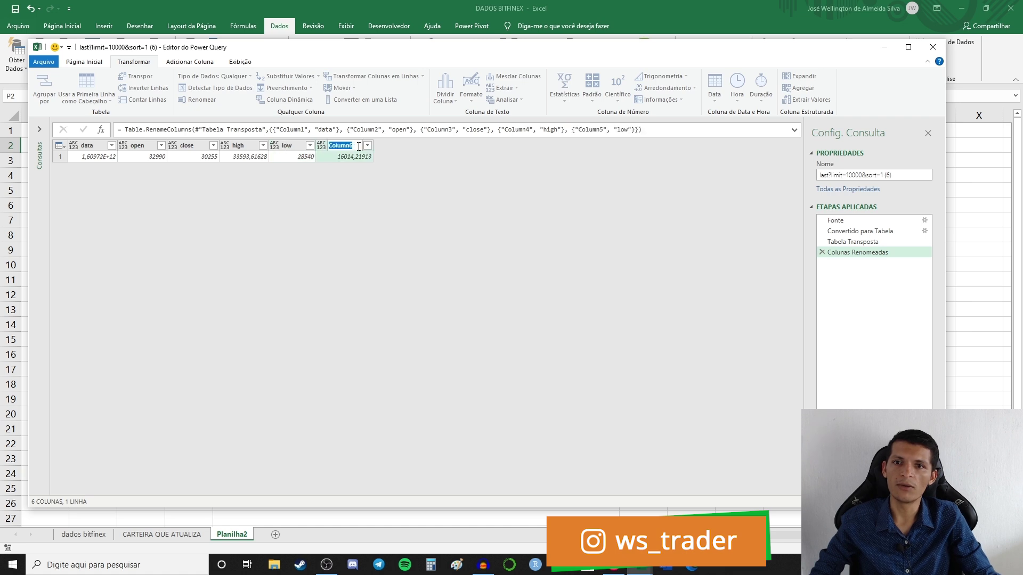
double_click(347, 147)
type("vol")
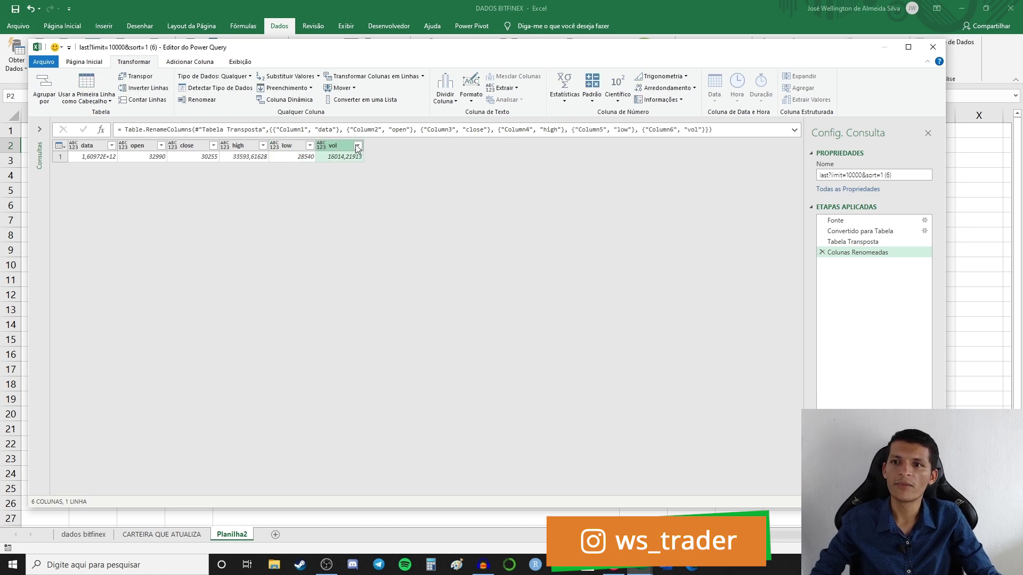
key("Return")
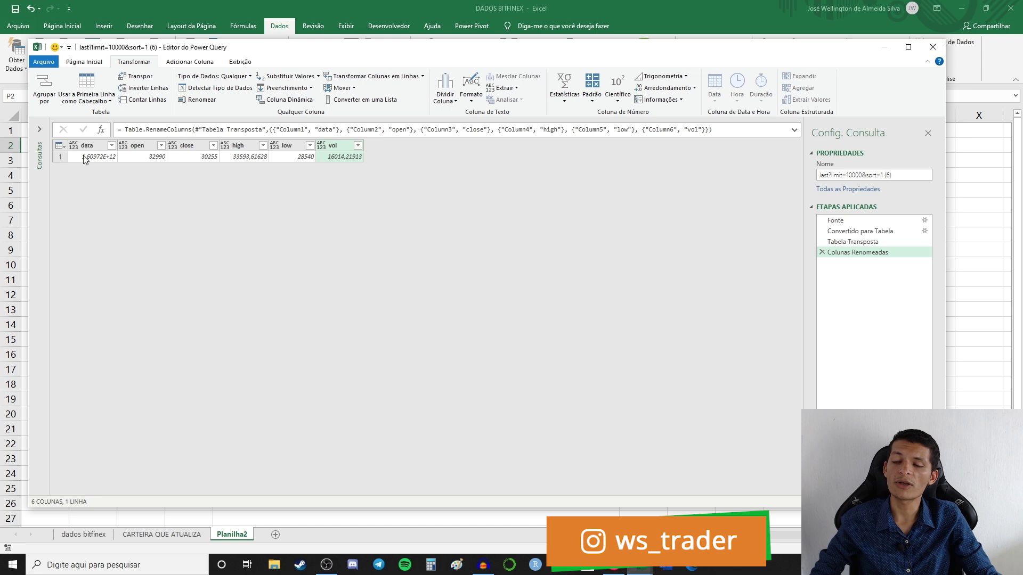
Close and load the query onto the existing Planilha2 sheet in range Q4:W6.
left_click(81, 63)
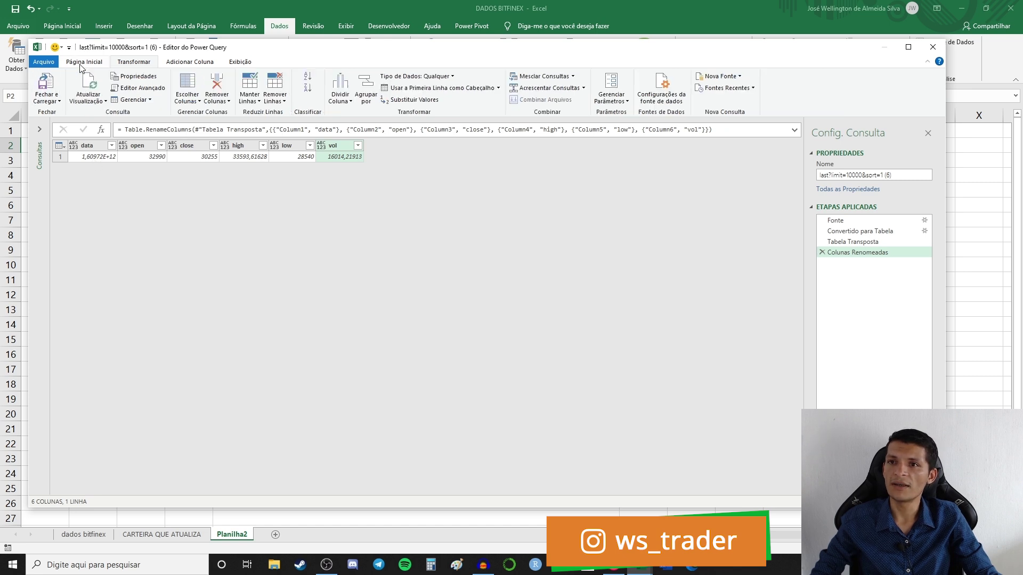
left_click(49, 101)
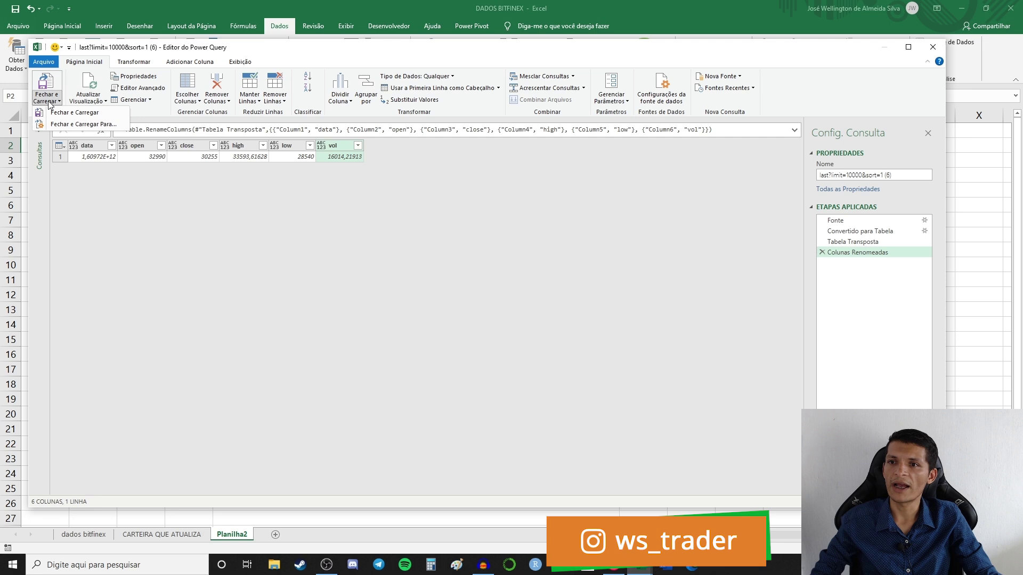
left_click(78, 126)
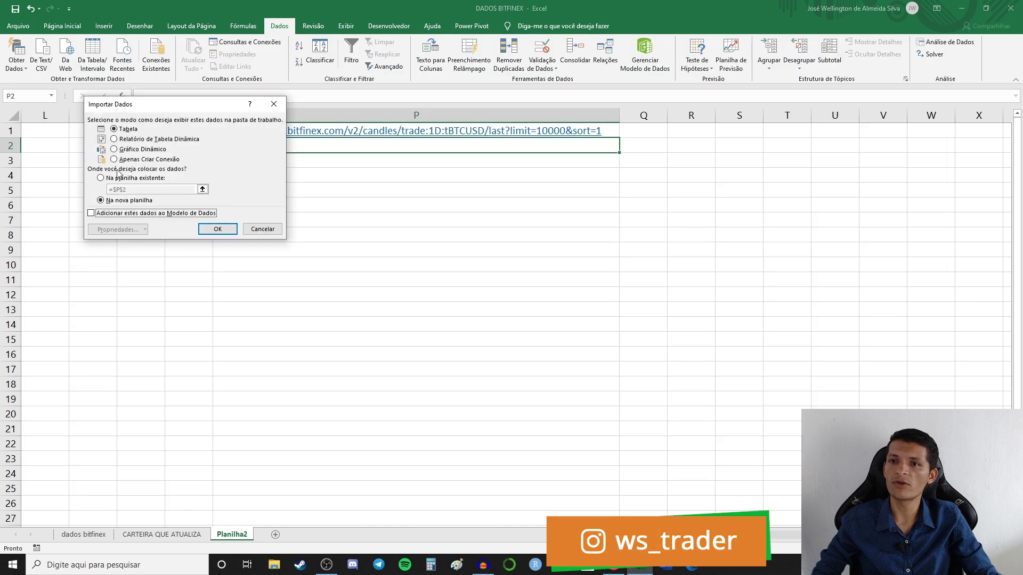
left_click(119, 178)
left_click(202, 189)
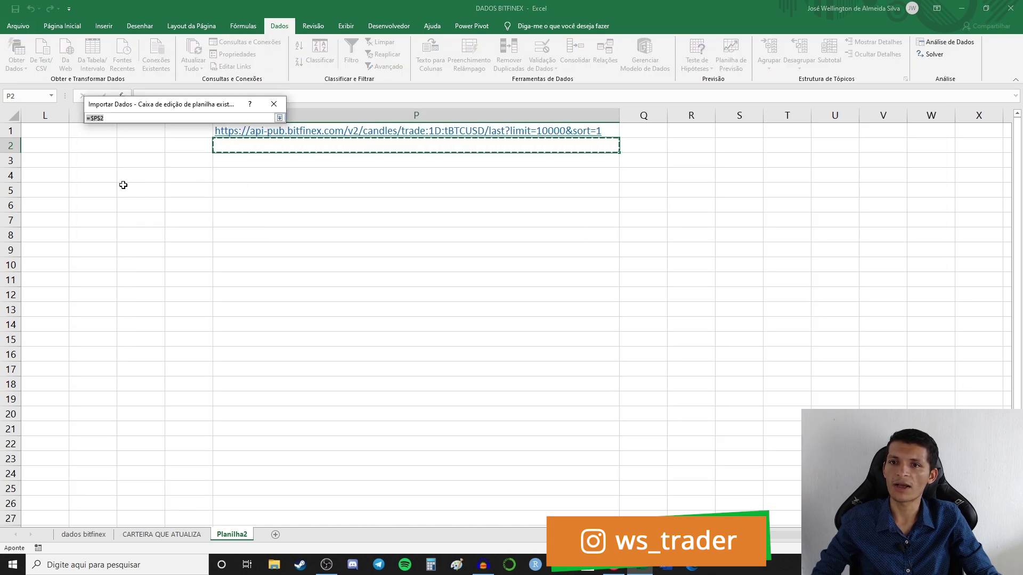
left_click_drag(639, 173, 932, 200)
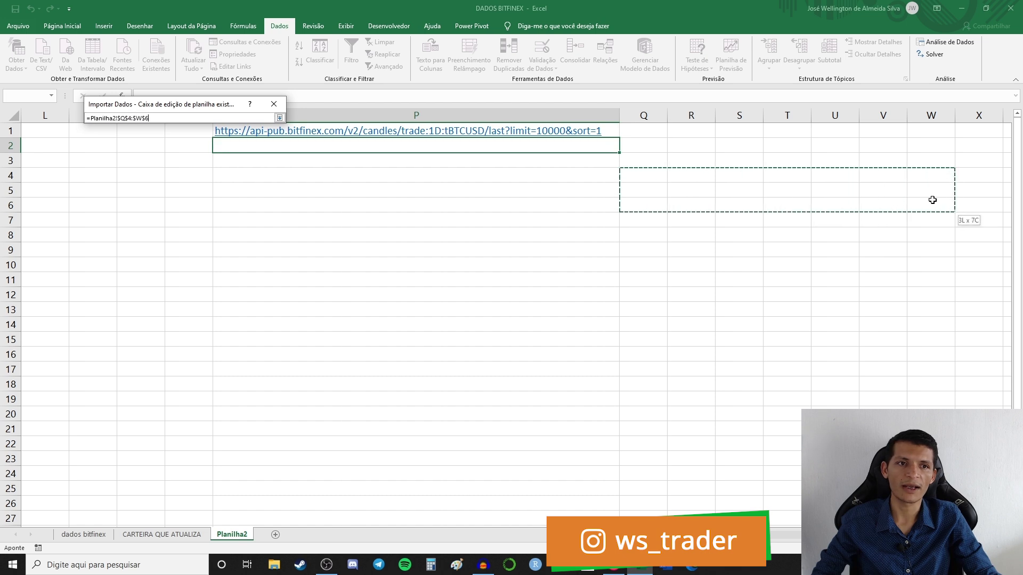
left_click(279, 117)
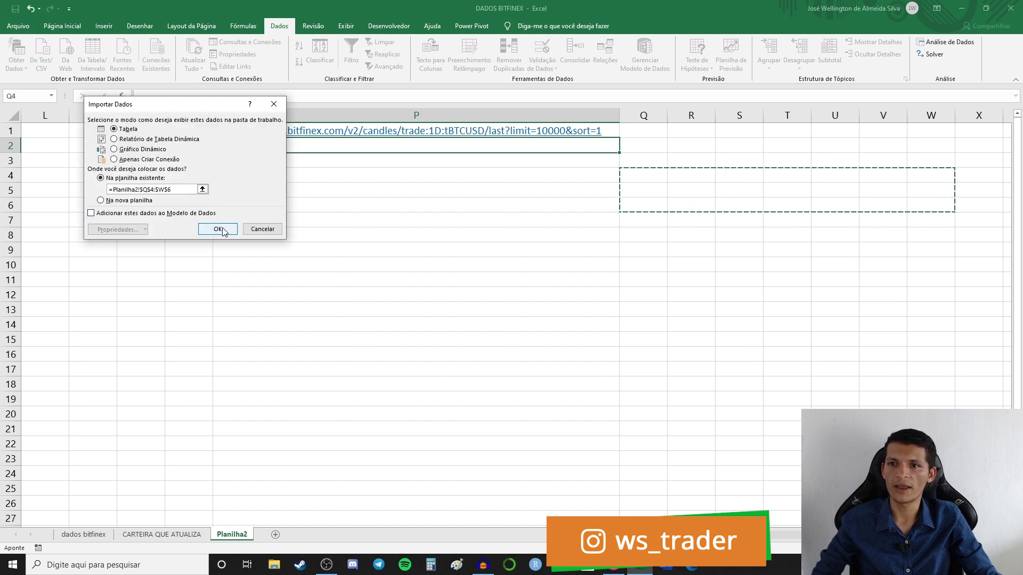
left_click(218, 229)
left_click(1009, 121)
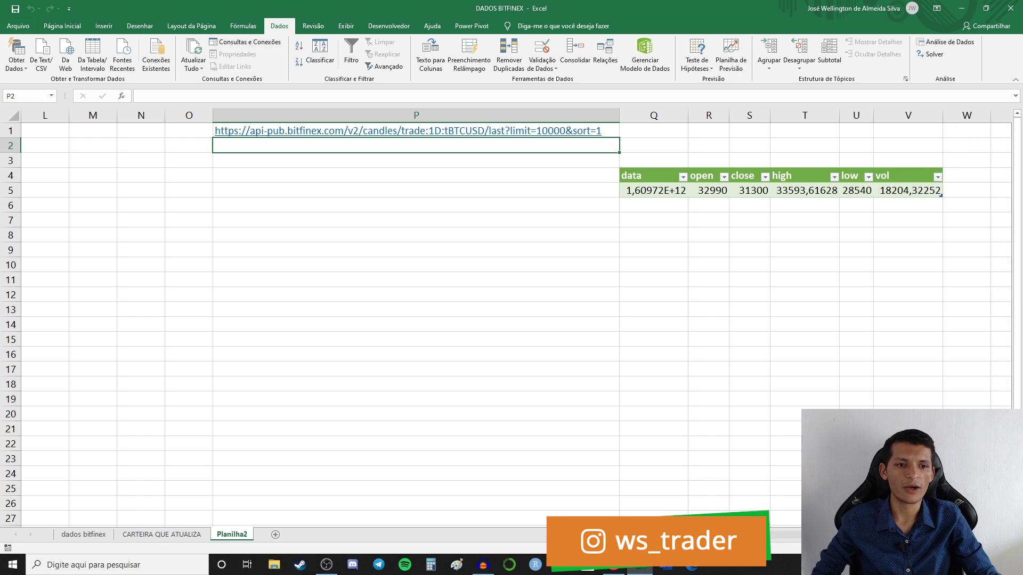
Inspect the loaded table's headers from data to vol and the open value in R5.
scroll(512, 320, "right", 2)
scroll(512, 320, "right", 4)
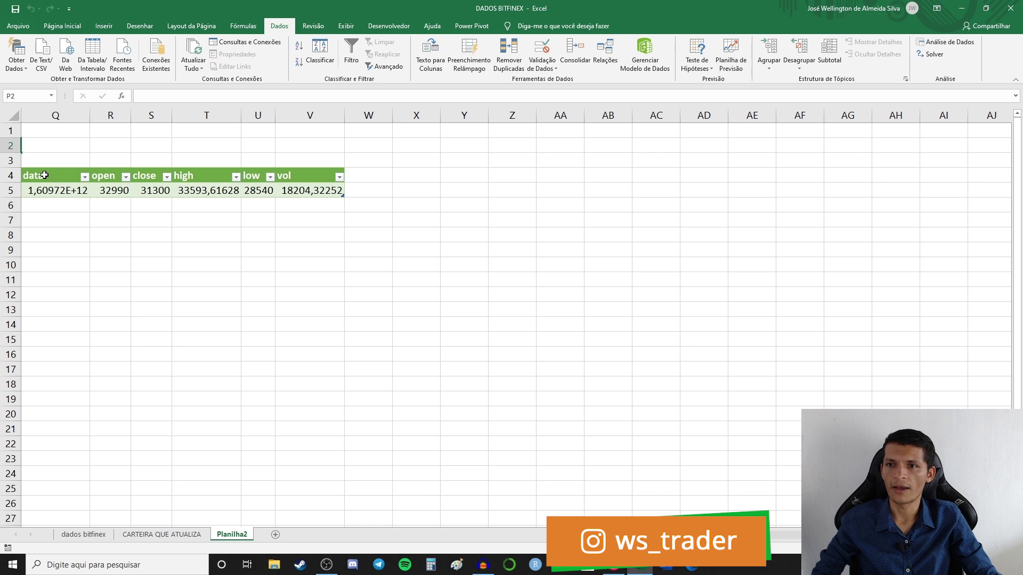
left_click(44, 176)
key("Right")
key("Right")
key("Right")
key("Right")
key("Right")
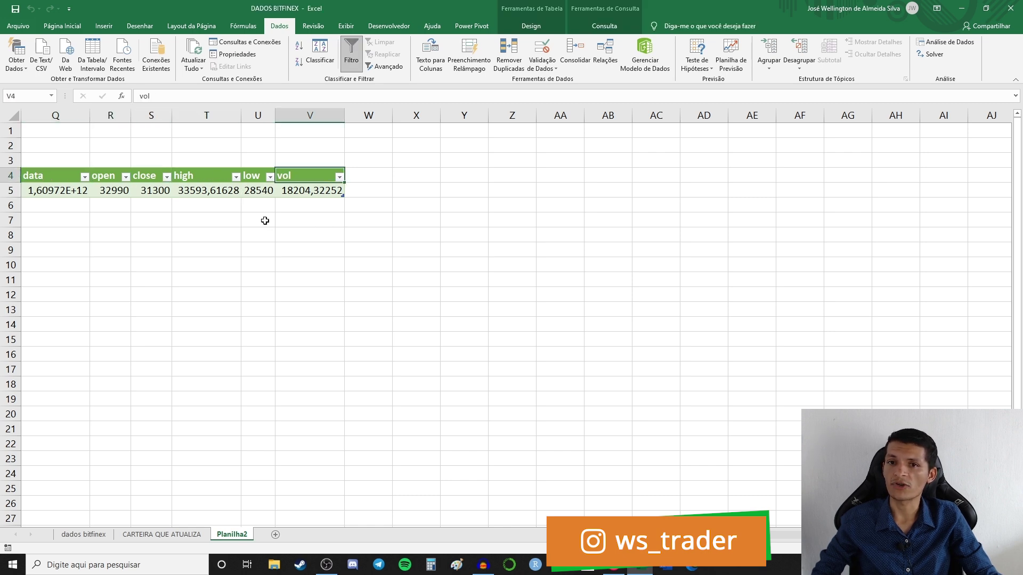
left_click(108, 191)
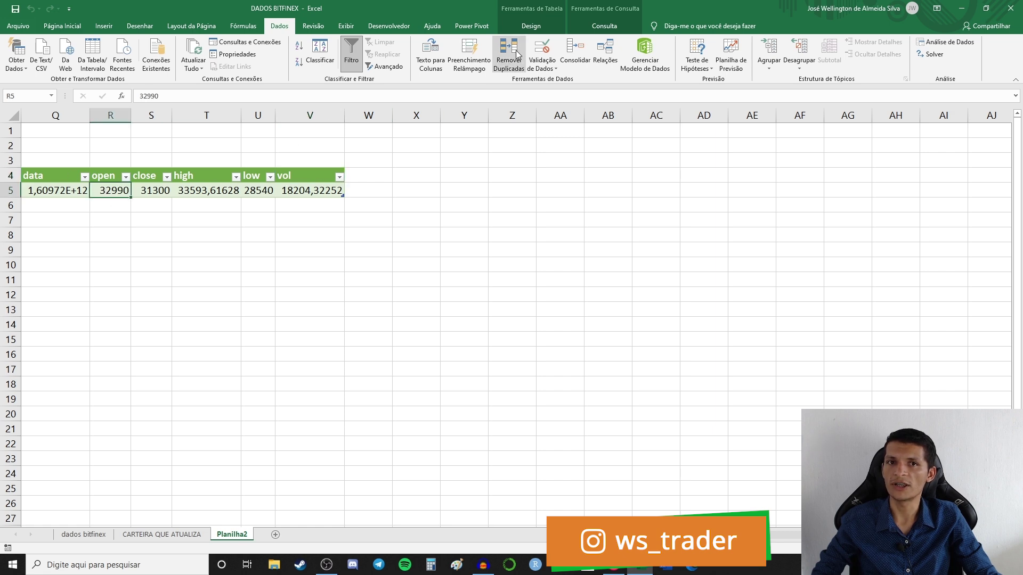
Bring up the table's query and design options and refresh its data.
left_click(590, 28)
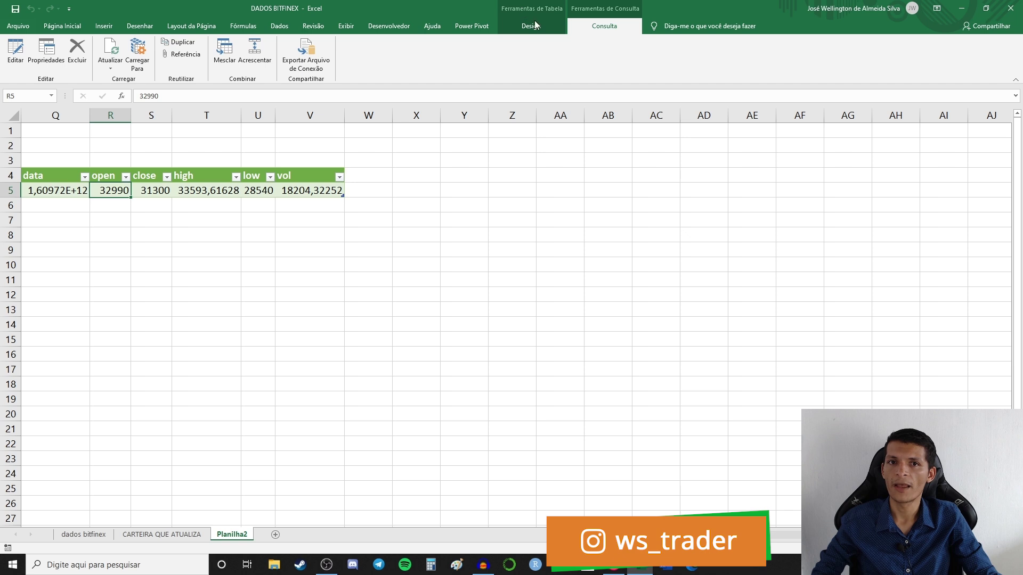
left_click(532, 26)
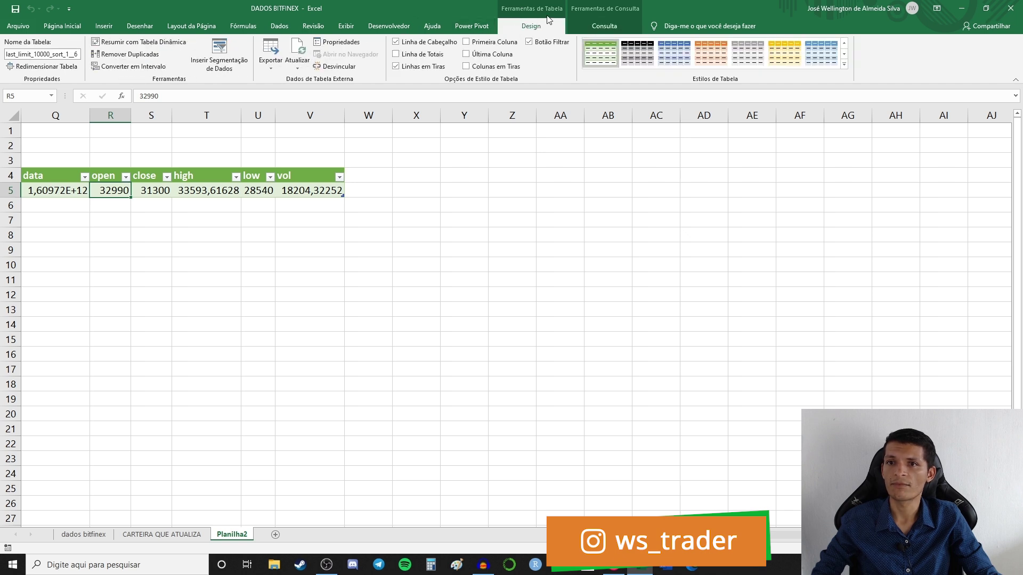
left_click(297, 49)
In the candle query's connection properties, turn on automatic refresh every 1 minute.
left_click(299, 68)
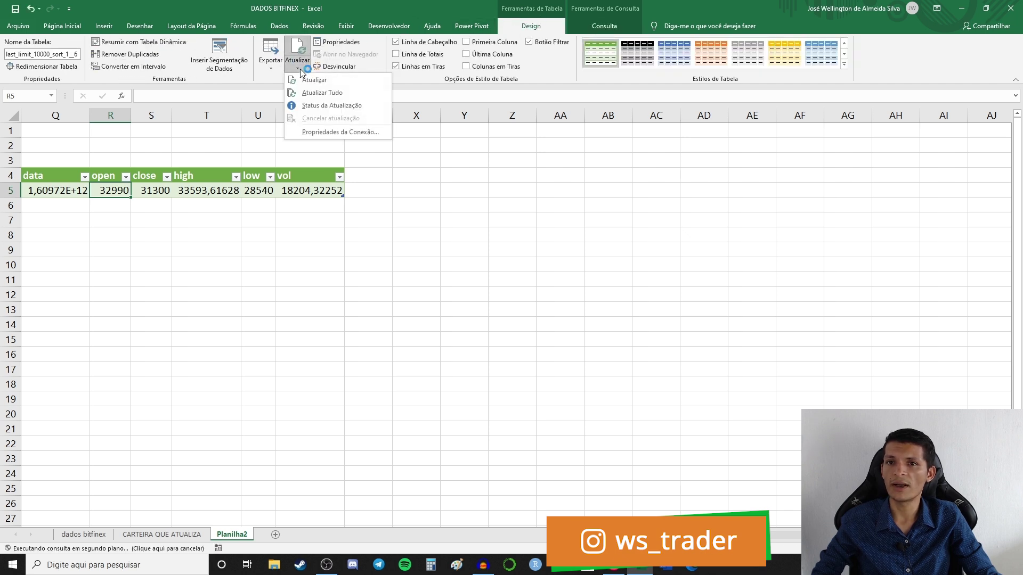
left_click(318, 132)
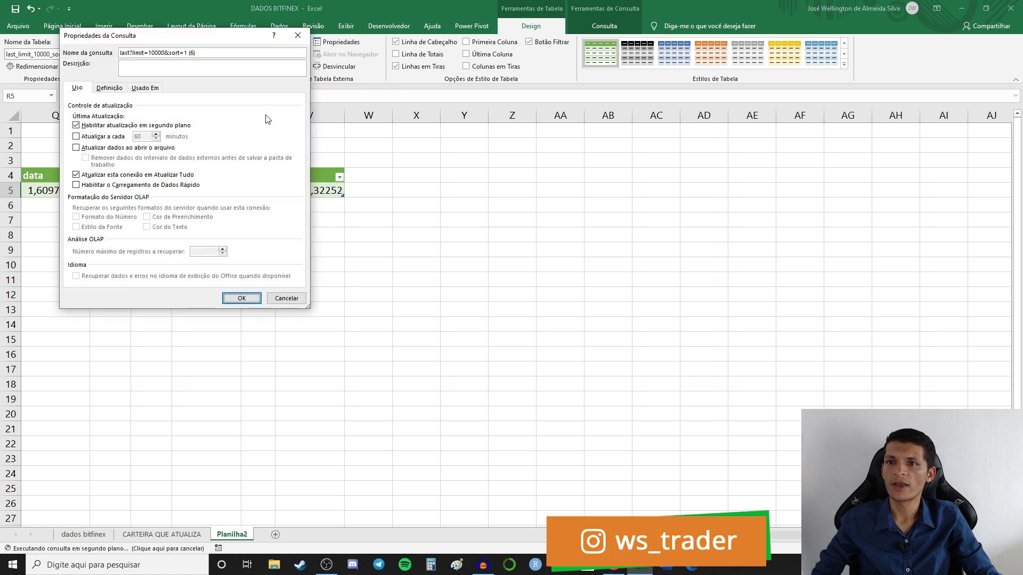
left_click(76, 137)
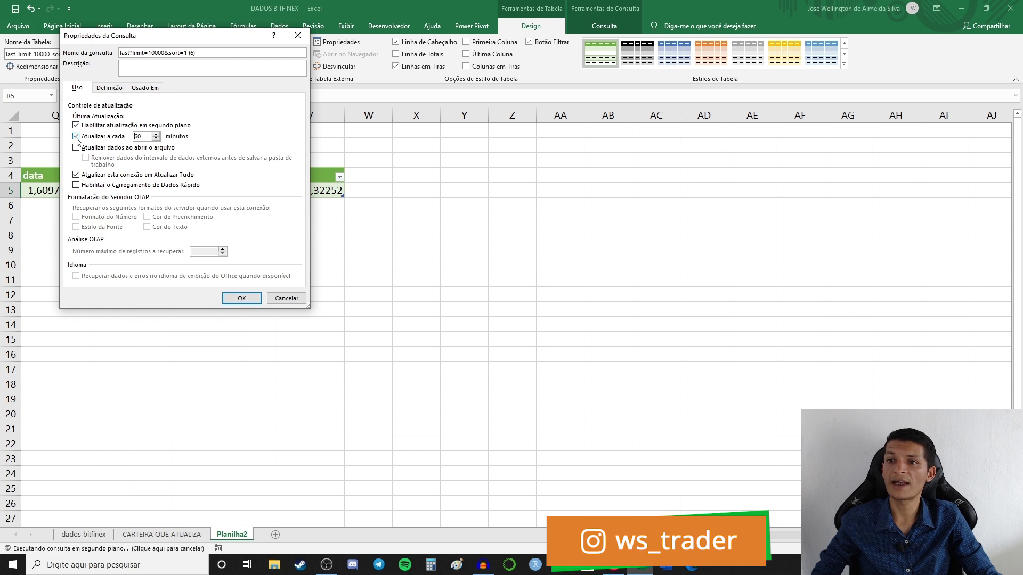
double_click(143, 136)
type("1")
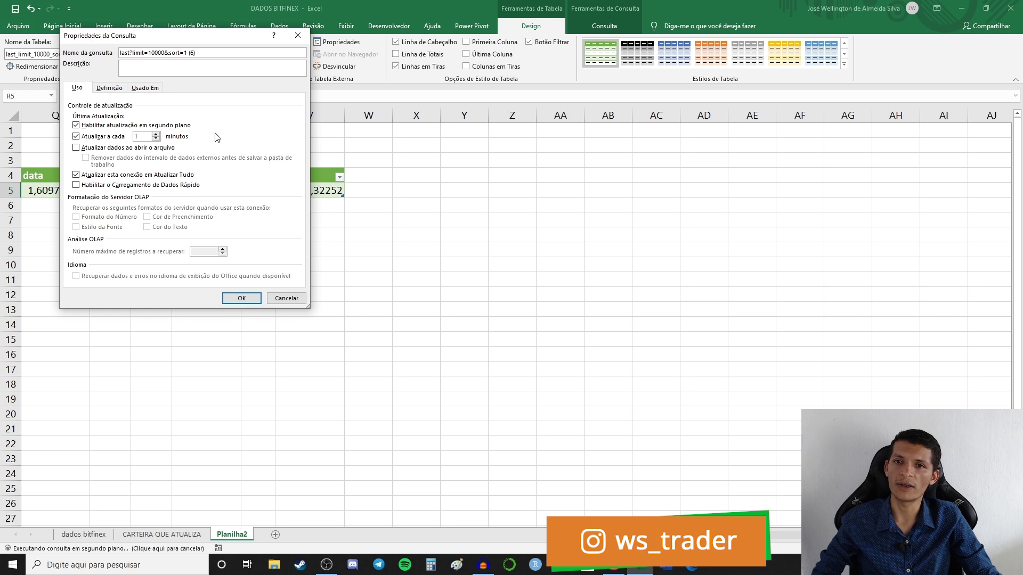
key("BackSpace")
type("60")
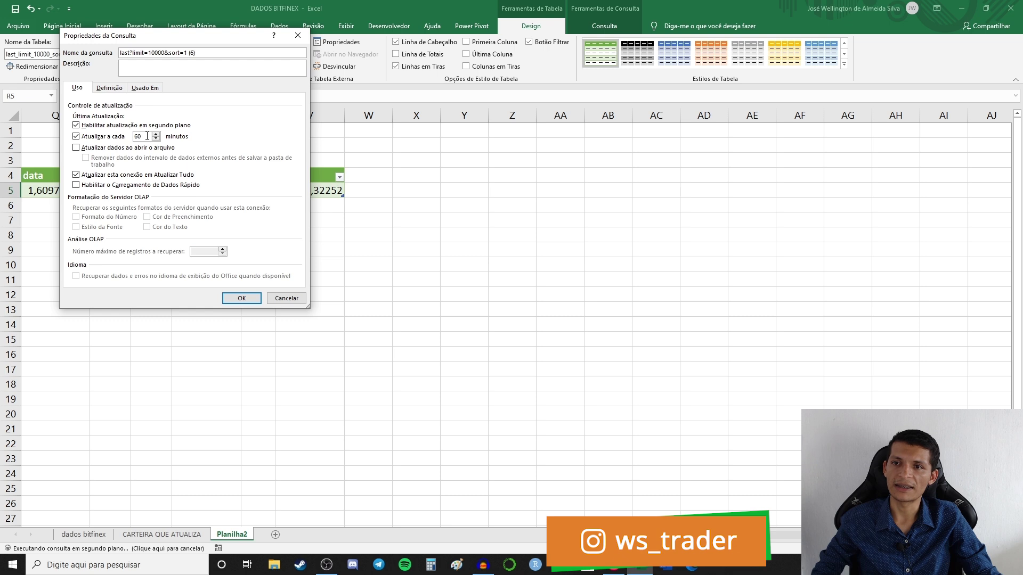
left_click_drag(142, 137, 128, 139)
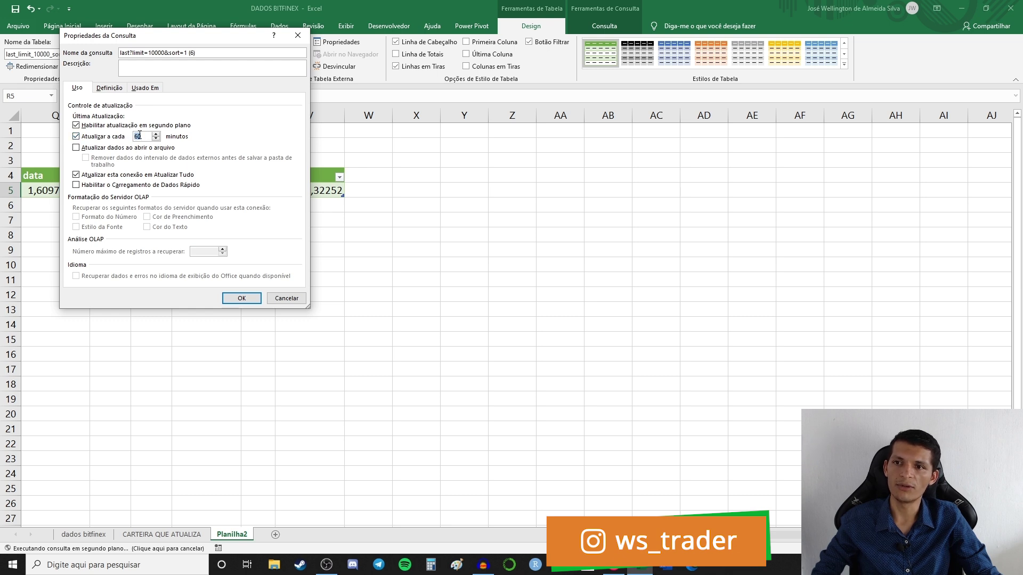
double_click(139, 136)
type("1")
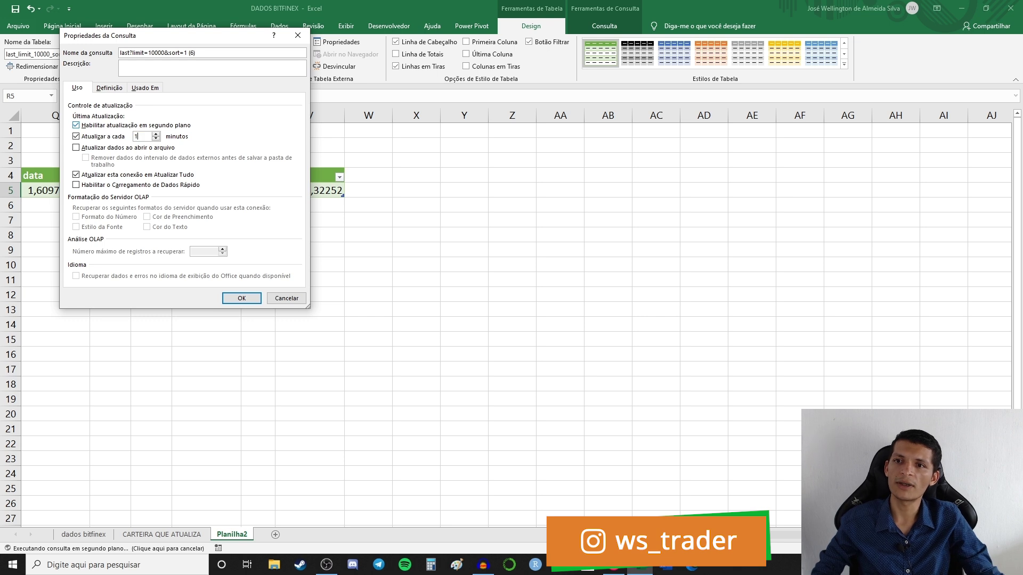
left_click(241, 299)
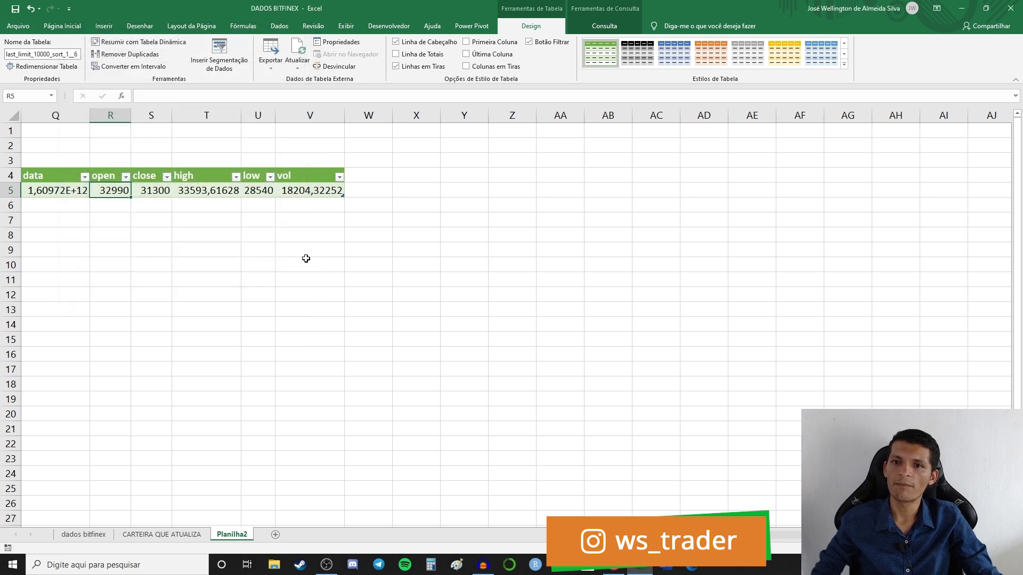
Scroll to the candle table and step across its first data row from Q5 to vol.
scroll(517, 319, "left", 3)
scroll(516, 320, "left", 3)
scroll(517, 320, "right", 6)
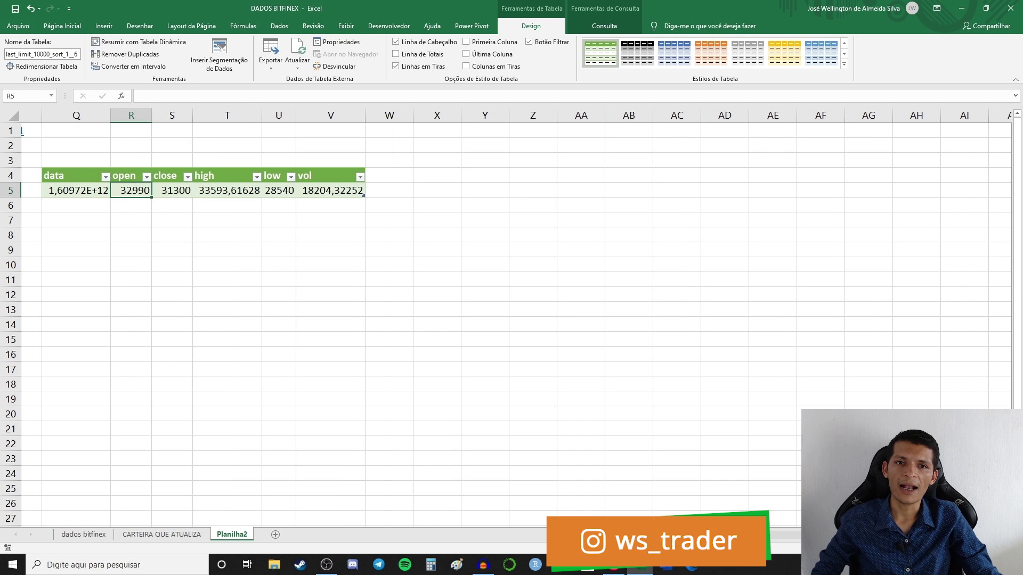
scroll(517, 320, "left", 2)
scroll(366, 301, "right", 1)
scroll(366, 301, "right", 2)
left_click(71, 191)
key("Right")
key("Right")
key("Right")
key("Right")
key("Right")
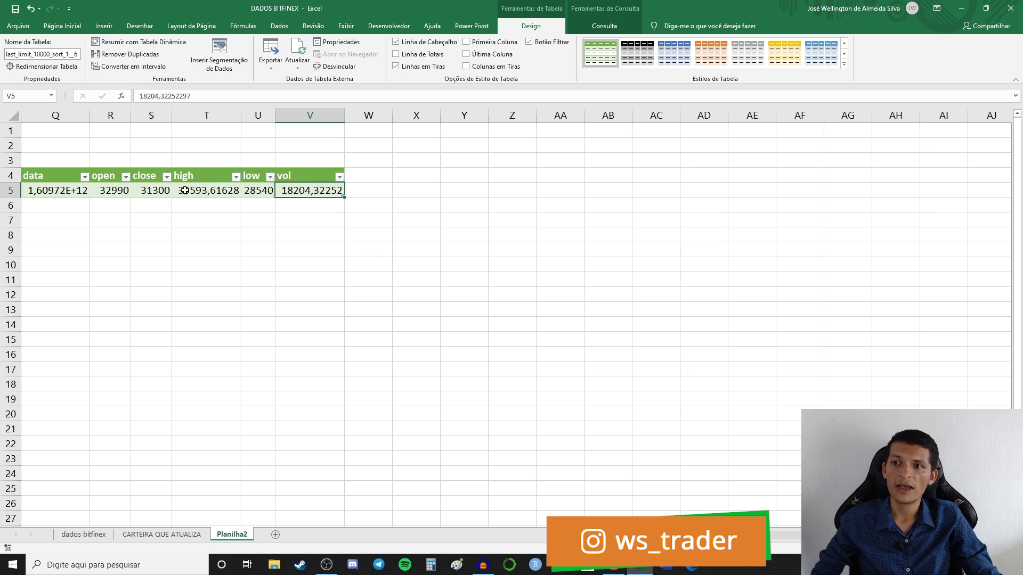
Select the table at Q5 and open its query in the Power Query editor.
left_click(69, 190)
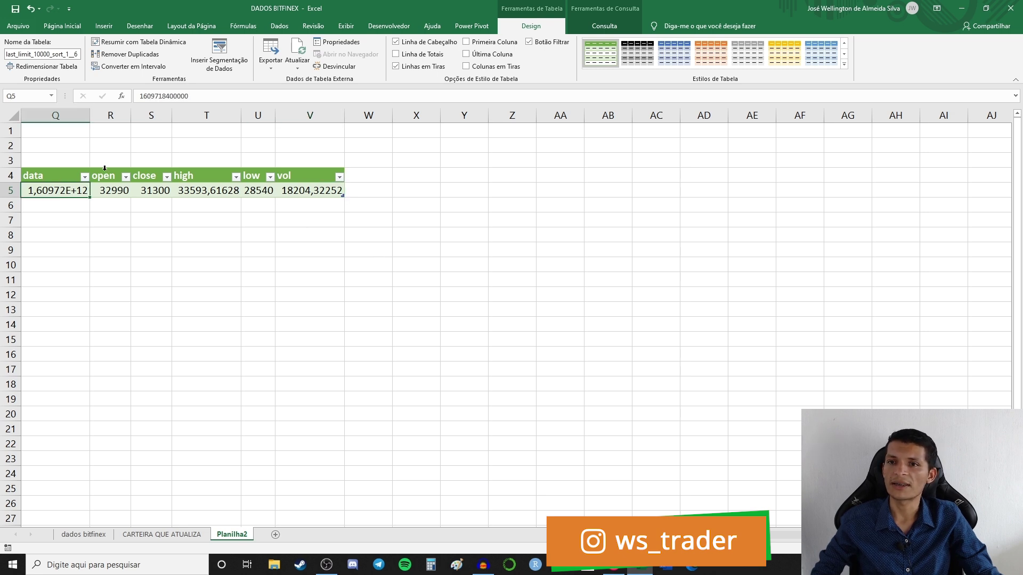
left_click(264, 177)
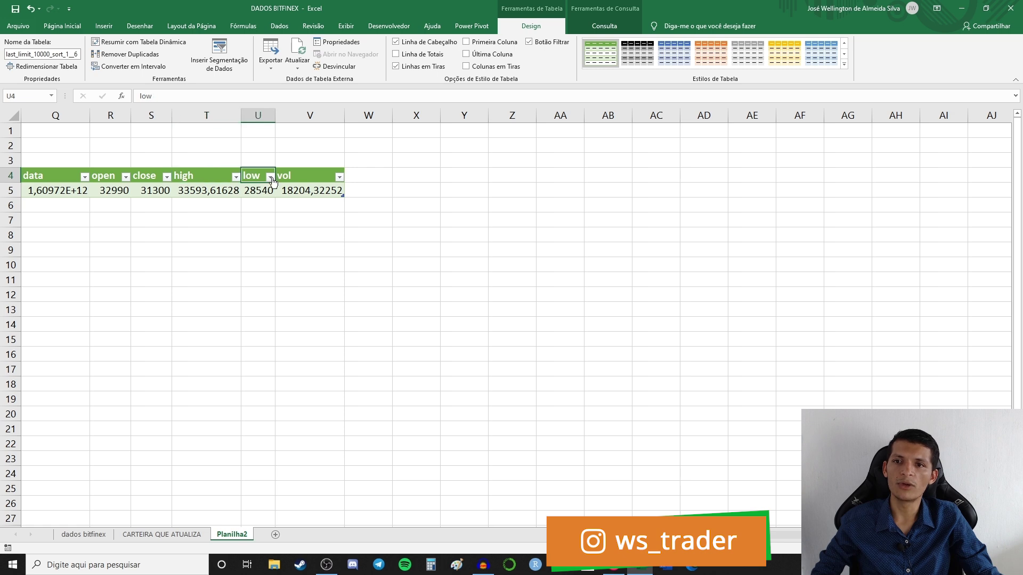
left_click(69, 176)
key("Down")
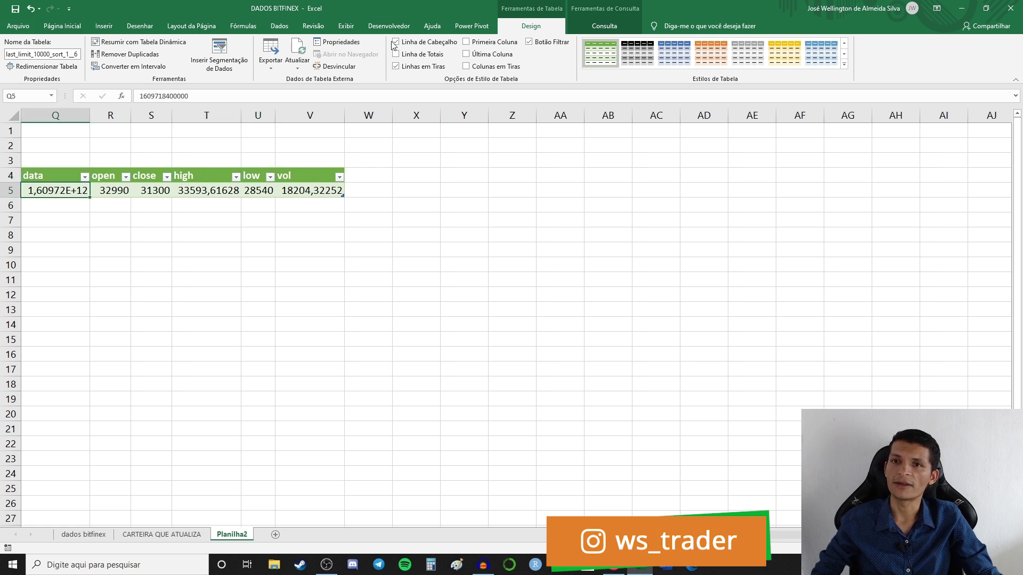
left_click(595, 25)
left_click(16, 49)
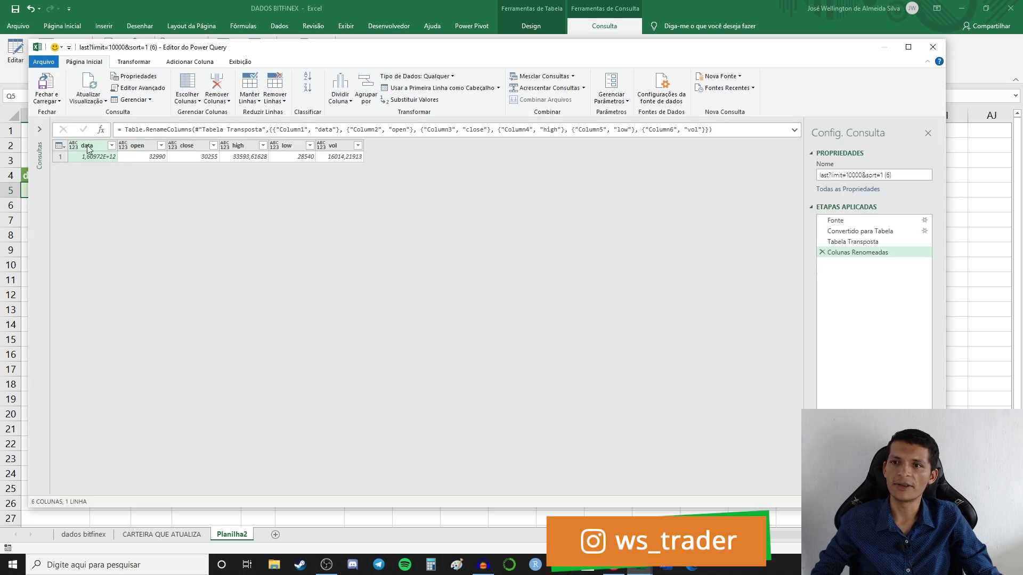
Remove the data, open, high, low and vol columns from the query.
right_click(97, 151)
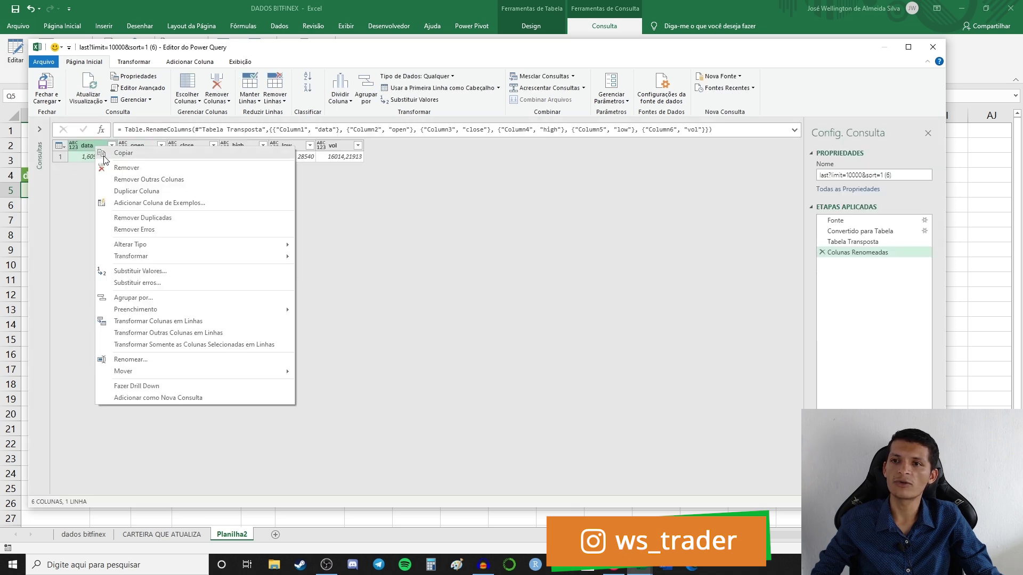
left_click(127, 168)
right_click(95, 145)
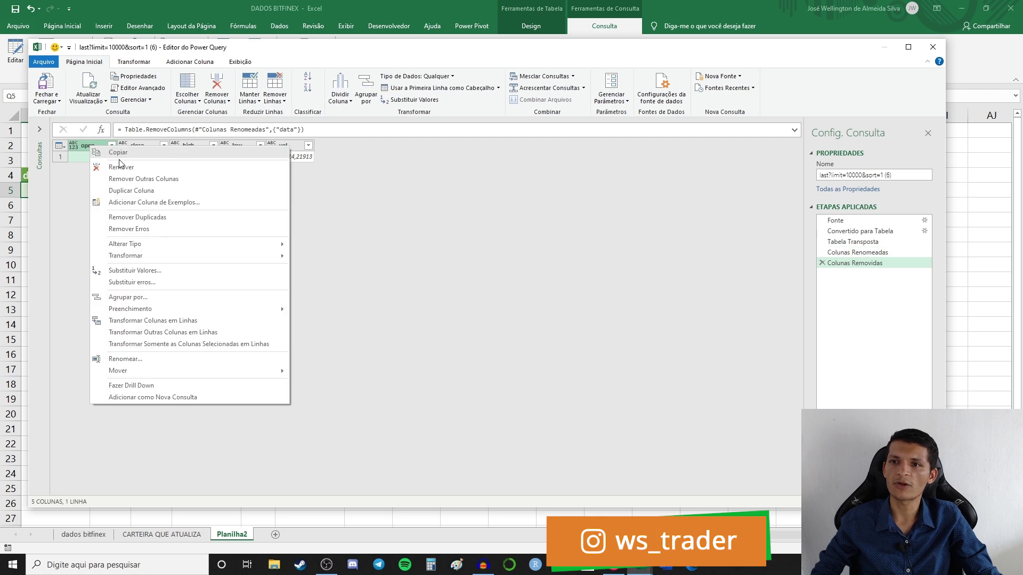
left_click(125, 164)
left_click(189, 145, "ctrl")
right_click(189, 145)
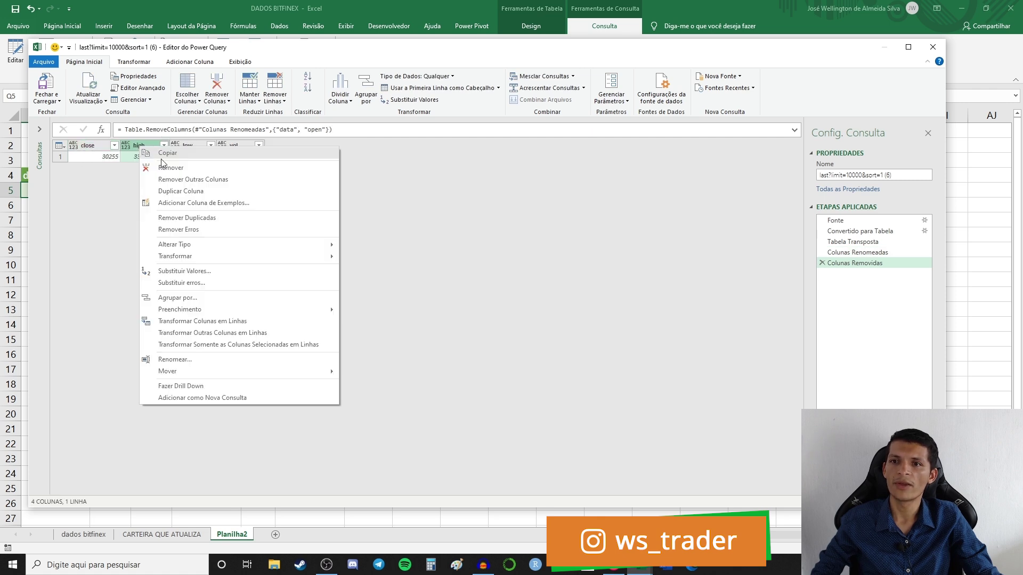
left_click(160, 166)
right_click(158, 148)
left_click(171, 168)
right_click(148, 146)
left_click(169, 168)
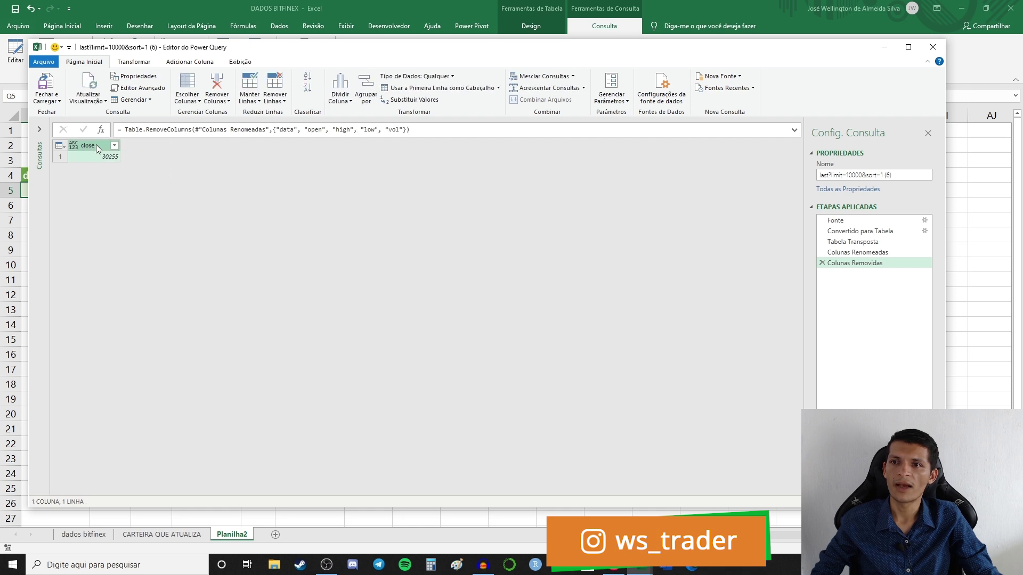
Rename the close column to BTCUSD and load the query back to Planilha2.
double_click(97, 145)
type("BTCUSD")
key("Return")
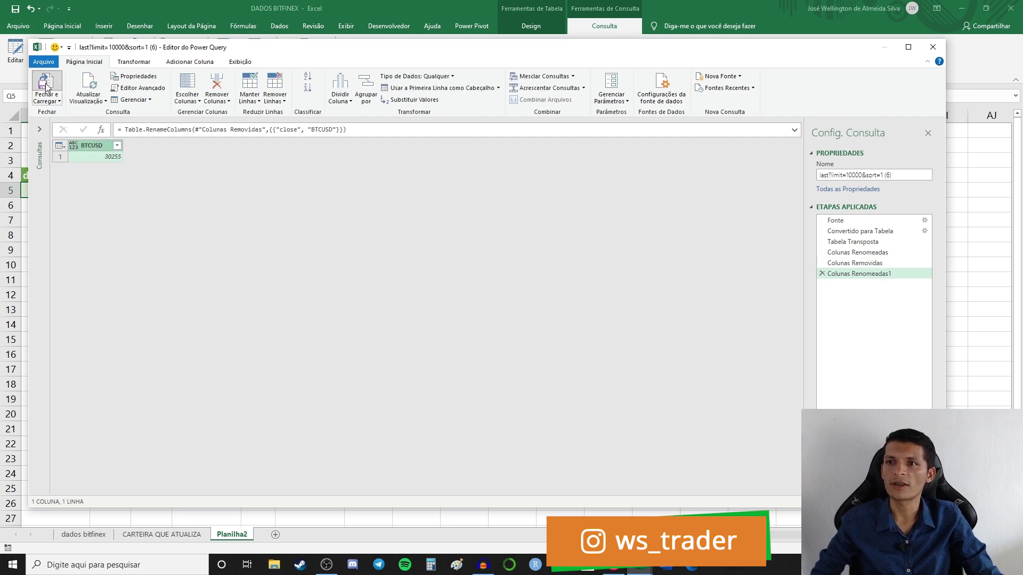
left_click(47, 85)
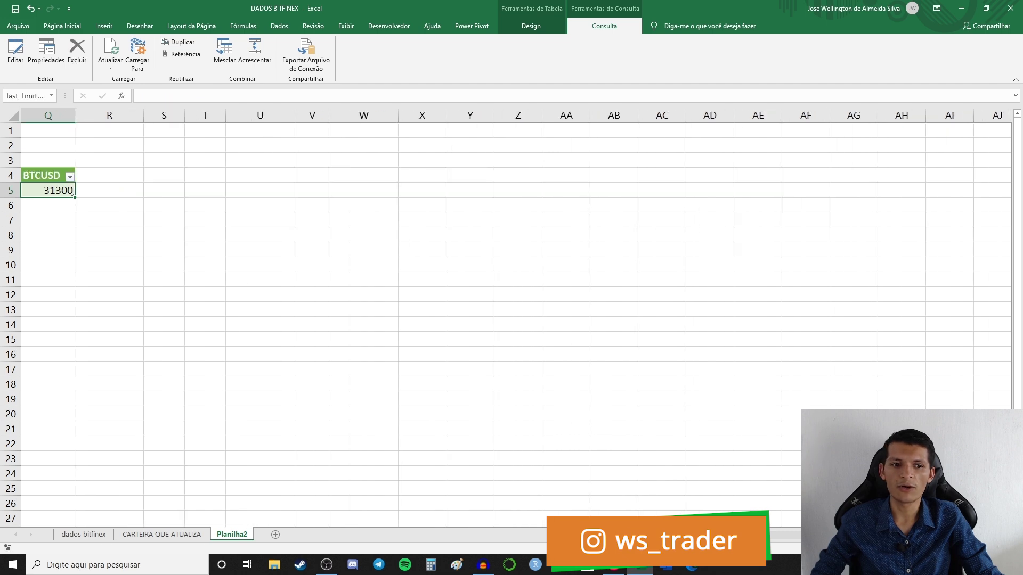
Change the pair in P1's Bitfinex URL from BTCUSD to ETHUSD.
scroll(511, 320, "left", 3)
left_click_drag(540, 220, 553, 193)
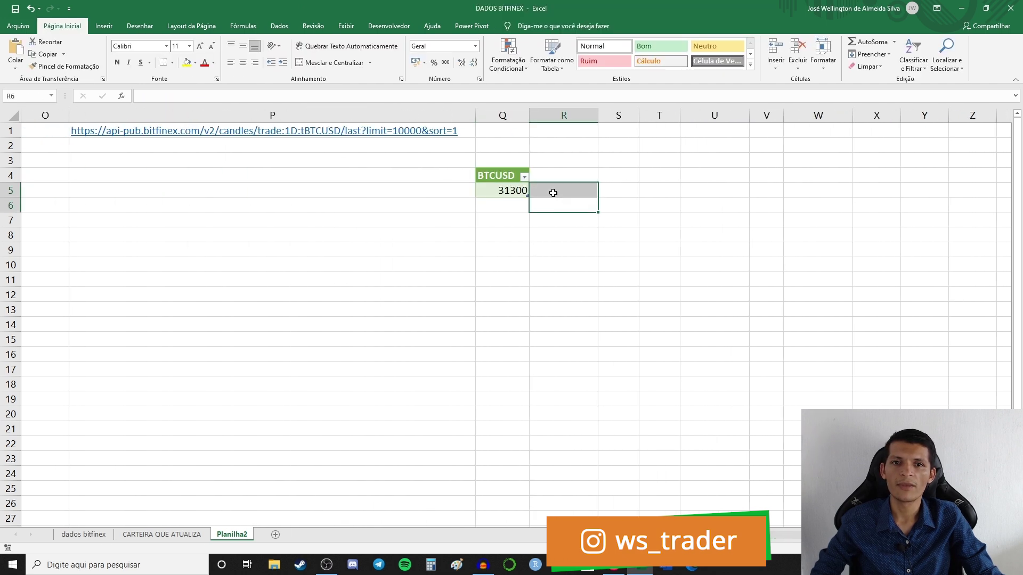
left_click(553, 192)
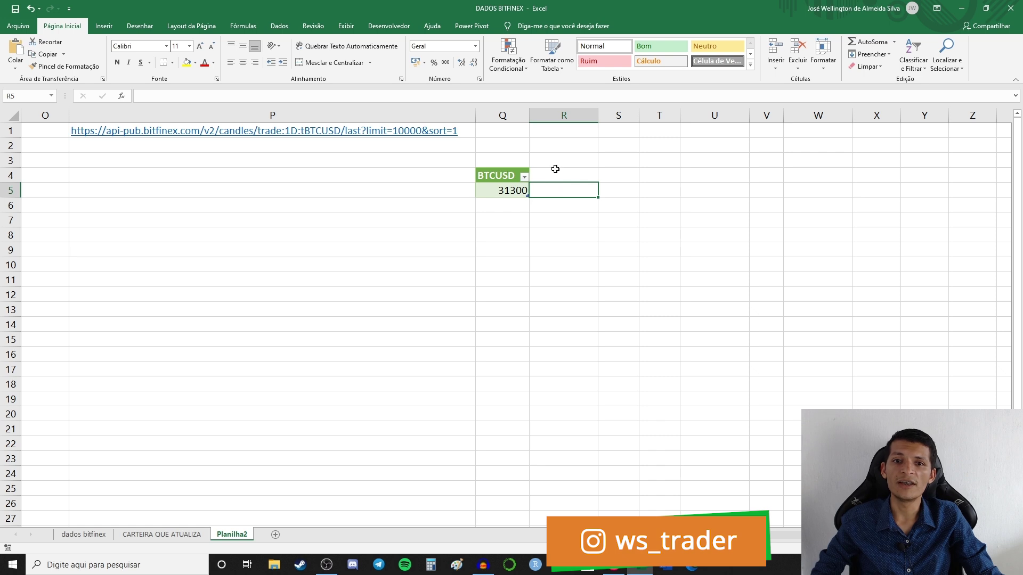
key("Up")
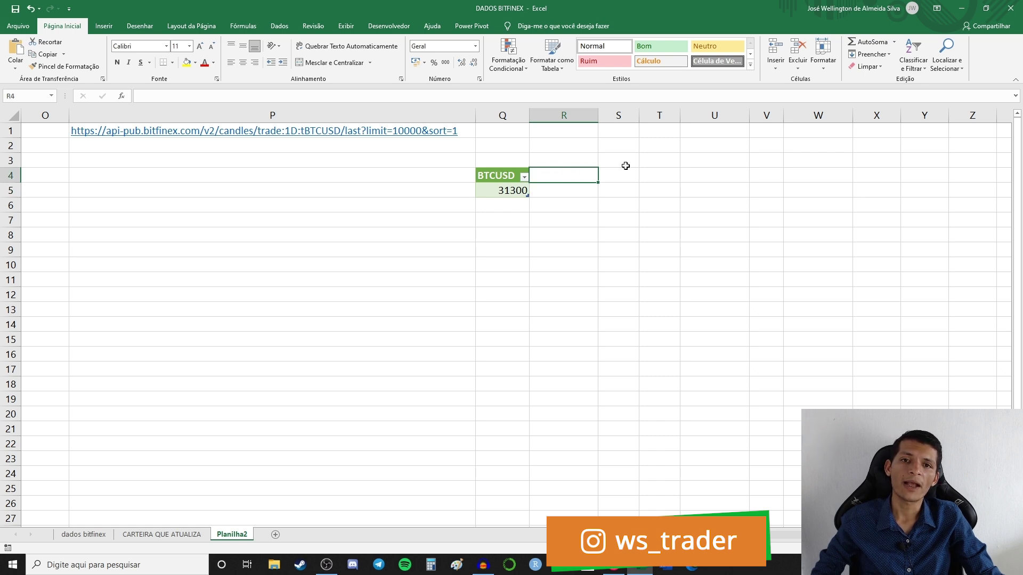
key("Right")
key("Right")
key("Right")
key("Right")
key("Right")
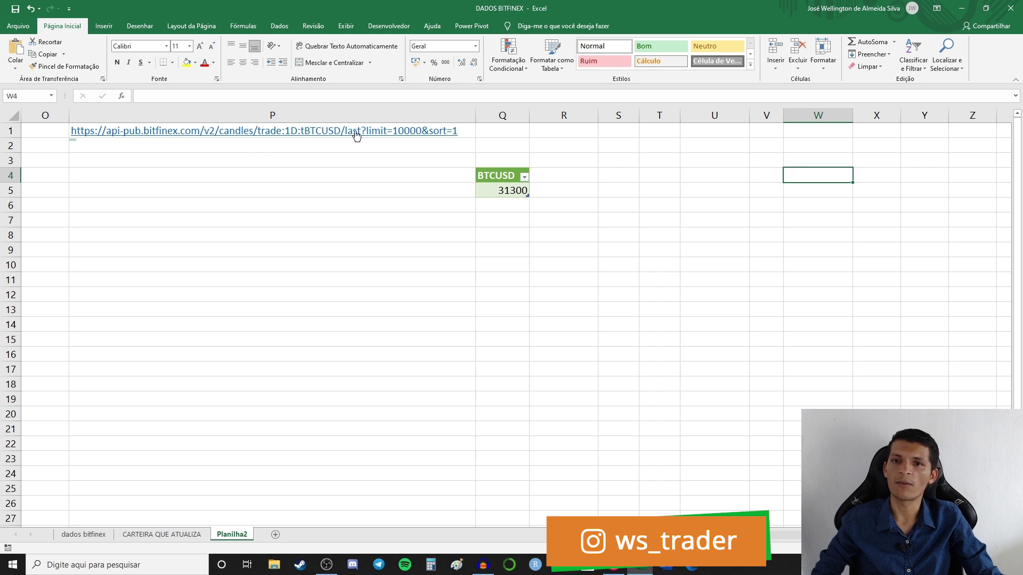
double_click(471, 132)
left_click_drag(341, 131, 306, 130)
type("ETHUSD")
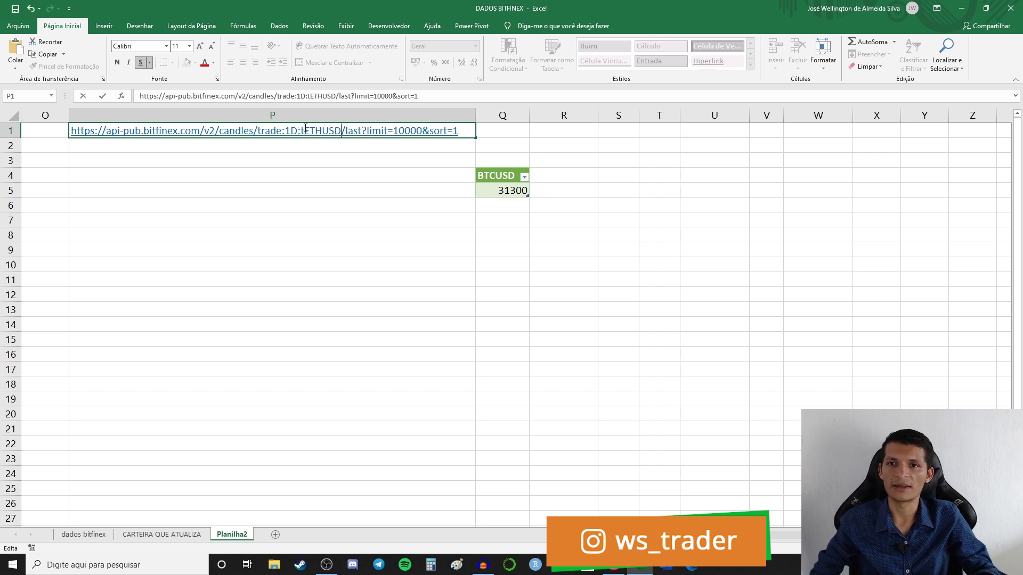
key("Return")
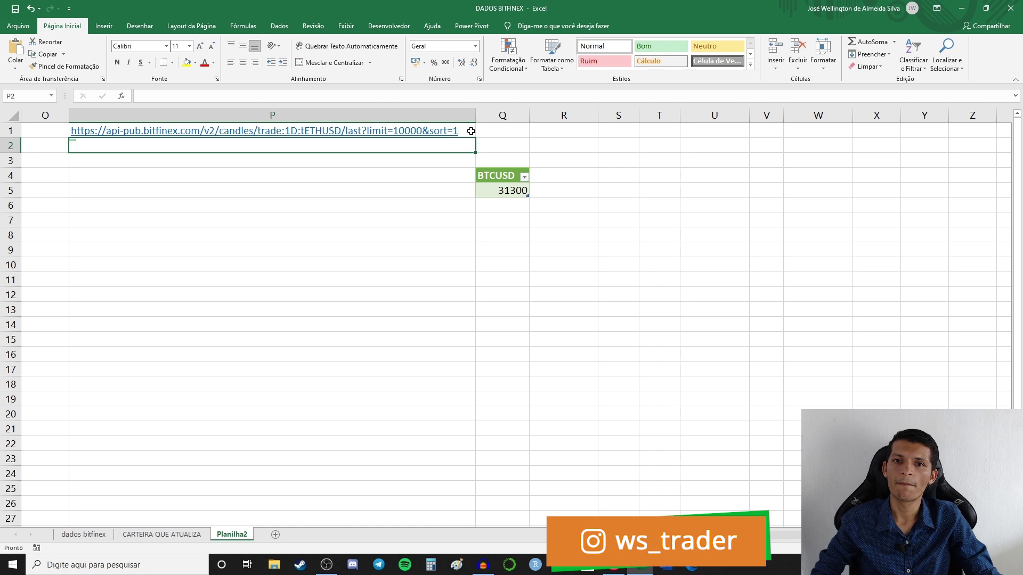
Copy the full ETHUSD URL from cell P1 and bring up the Da Web import.
double_click(471, 131)
left_click_drag(459, 131, 72, 131)
key("ctrl+c")
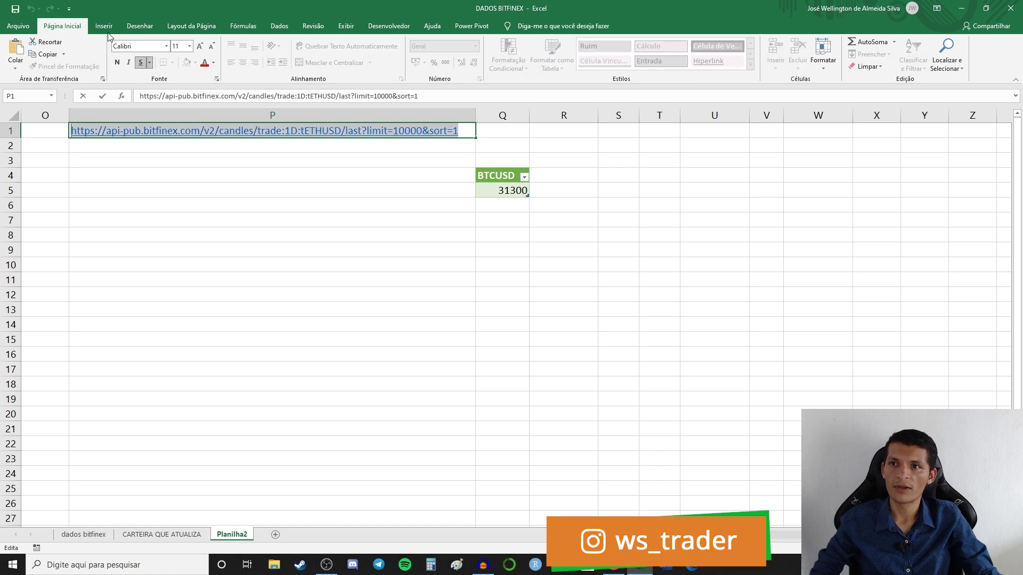
left_click(279, 26)
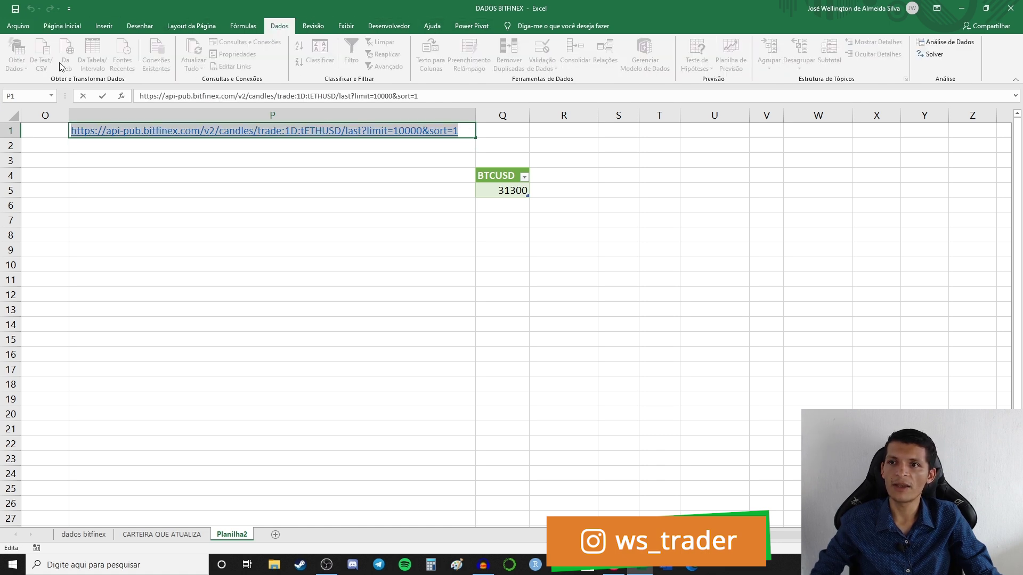
key("Return")
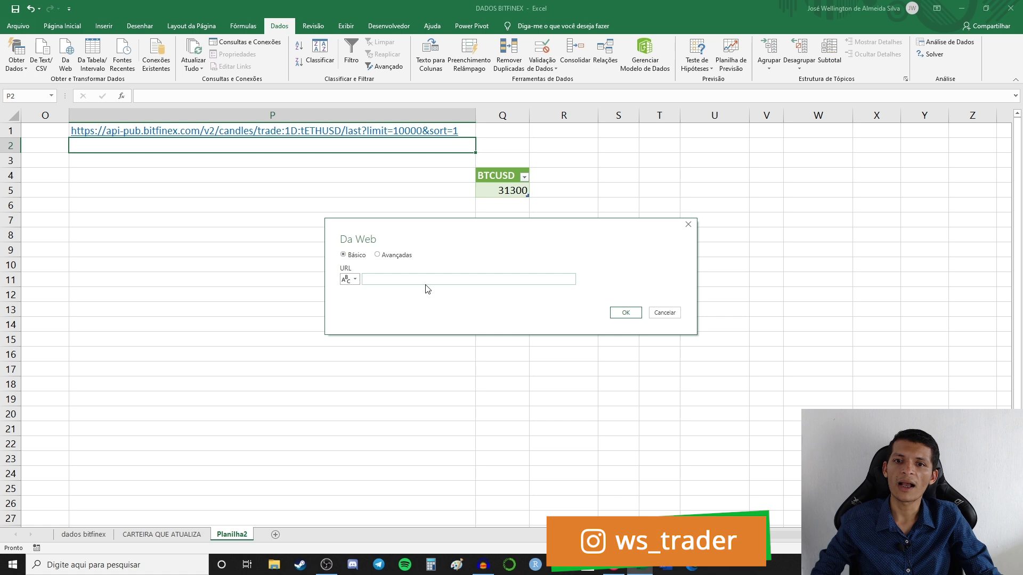
Import the pasted ETHUSD URL from the web and convert the returned list to a table.
key("ctrl+v")
left_click(627, 314)
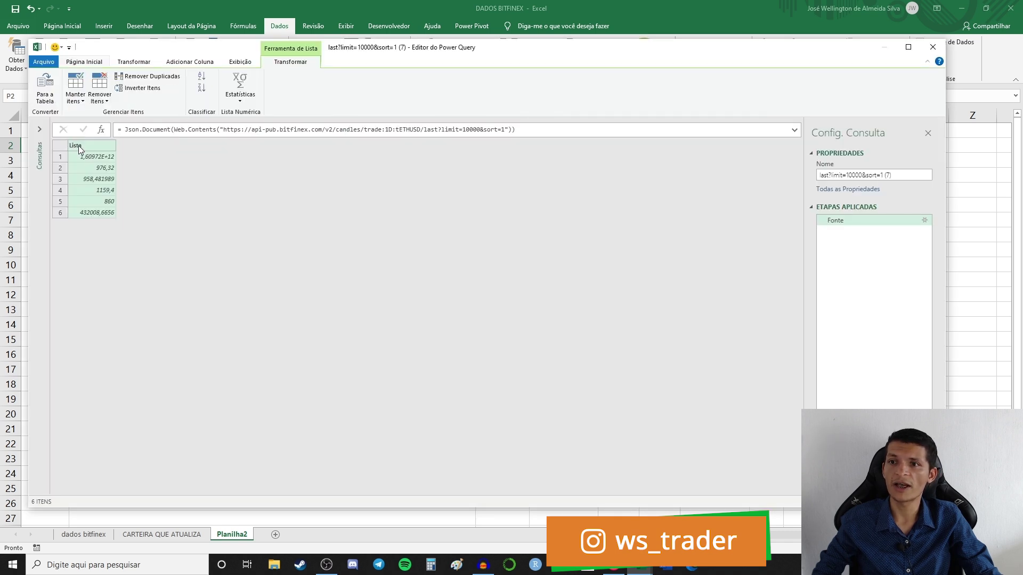
left_click(45, 84)
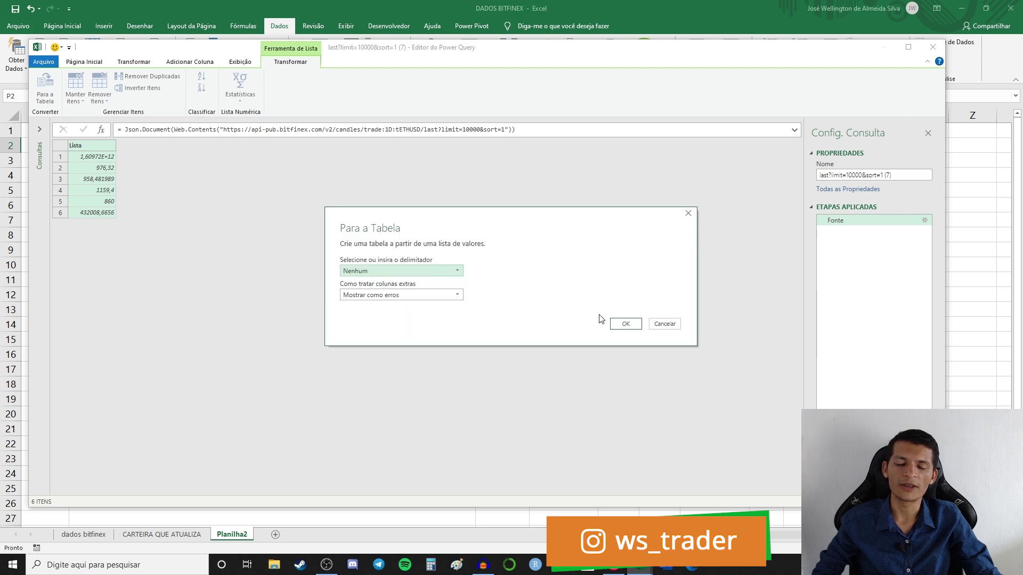
left_click(626, 324)
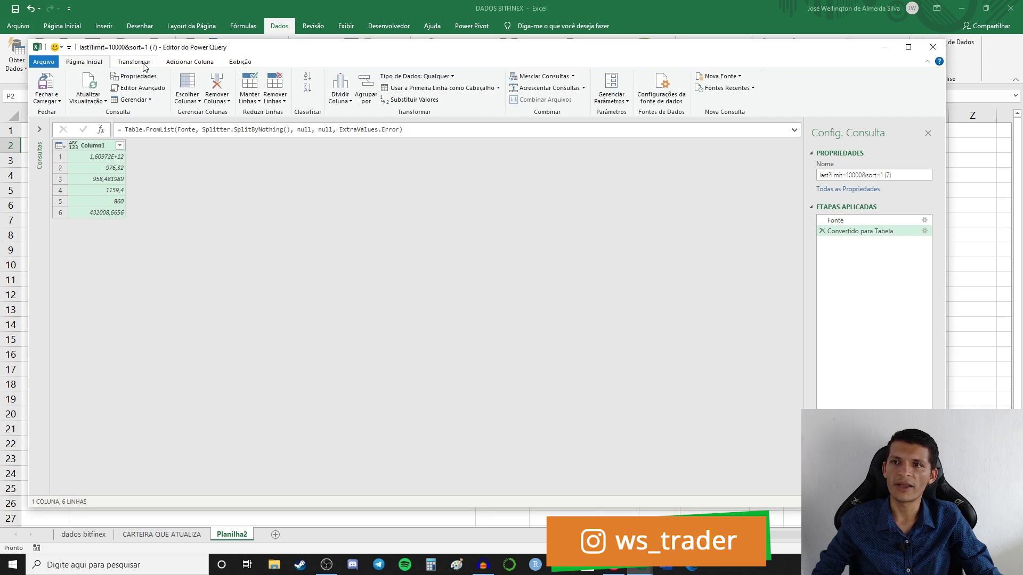
Transpose the values into a single row, then close the query editor.
left_click(144, 65)
left_click(147, 78)
left_click(97, 147)
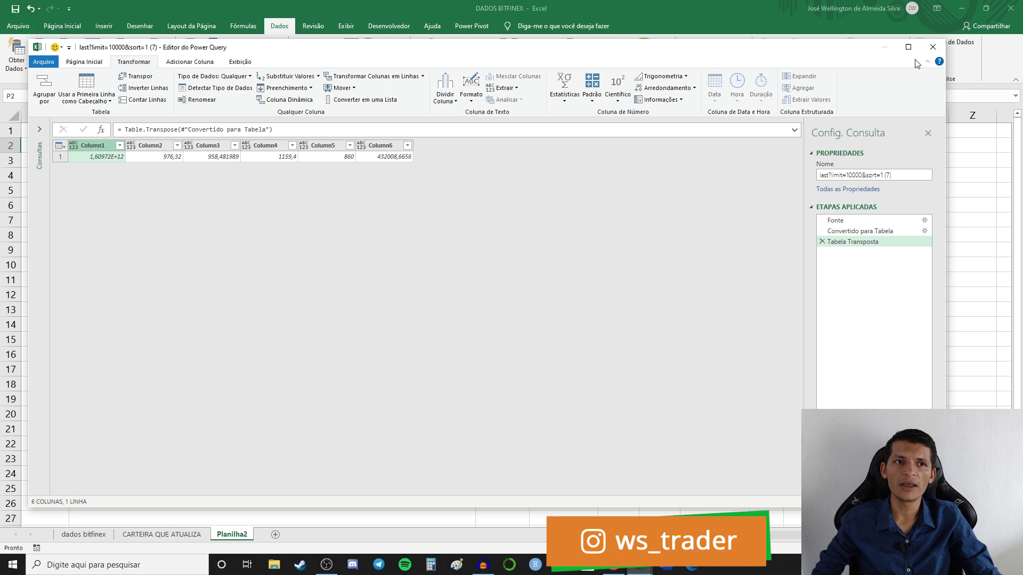
left_click(931, 48)
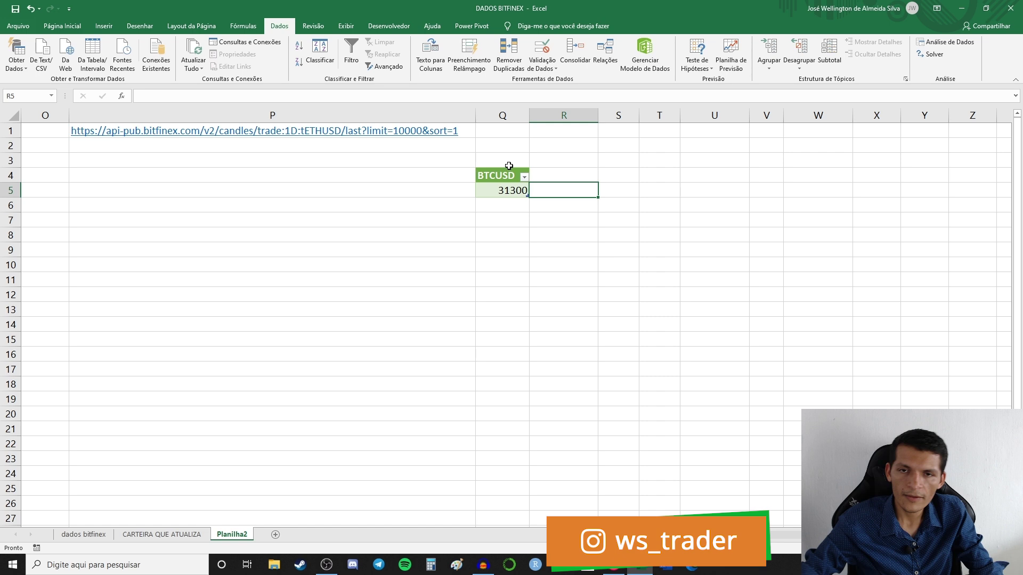
On the dados bitfinex sheet, replace 'last' with 'hist' in P1's ETHUSD URL.
left_click(84, 534)
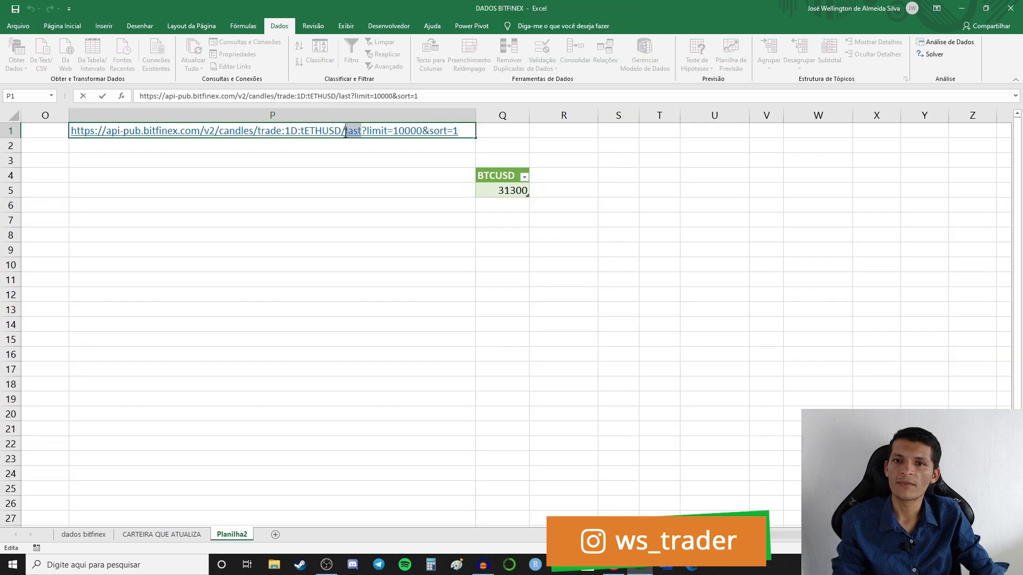
type("hist")
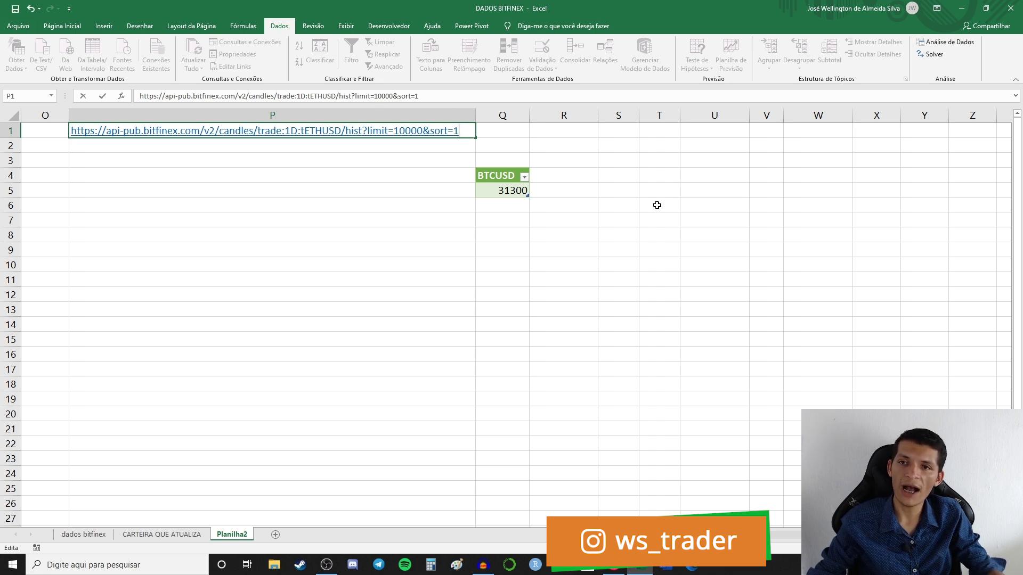
left_click_drag(459, 131, 338, 130)
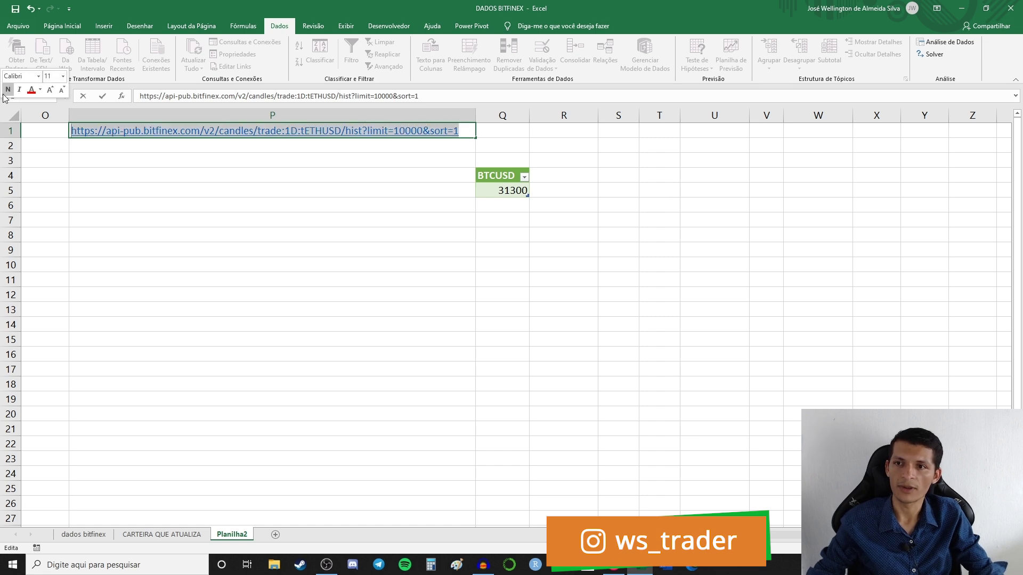
key("Return")
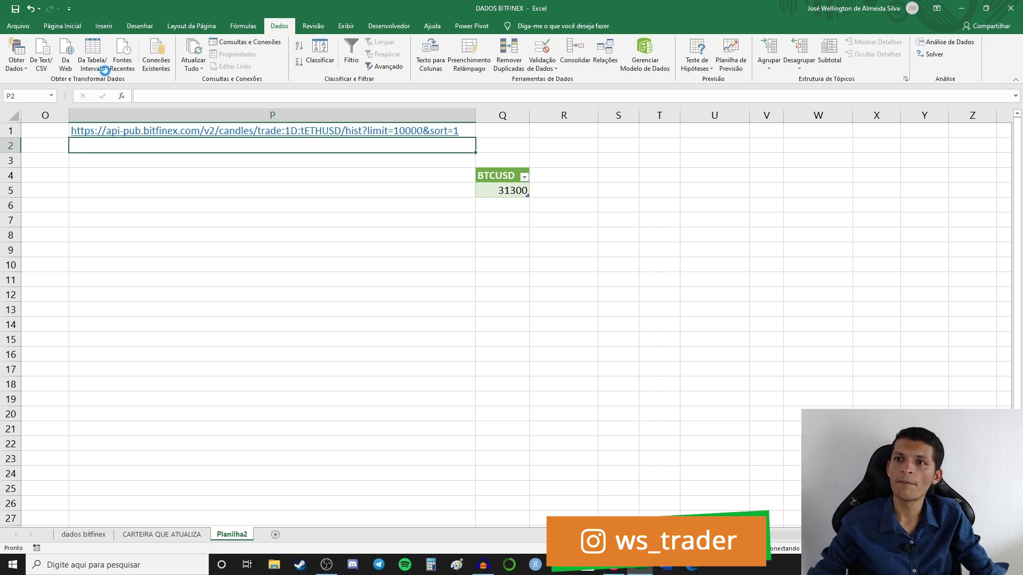
Import the copied hist ETHUSD URL from the web into Power Query.
left_click(71, 49)
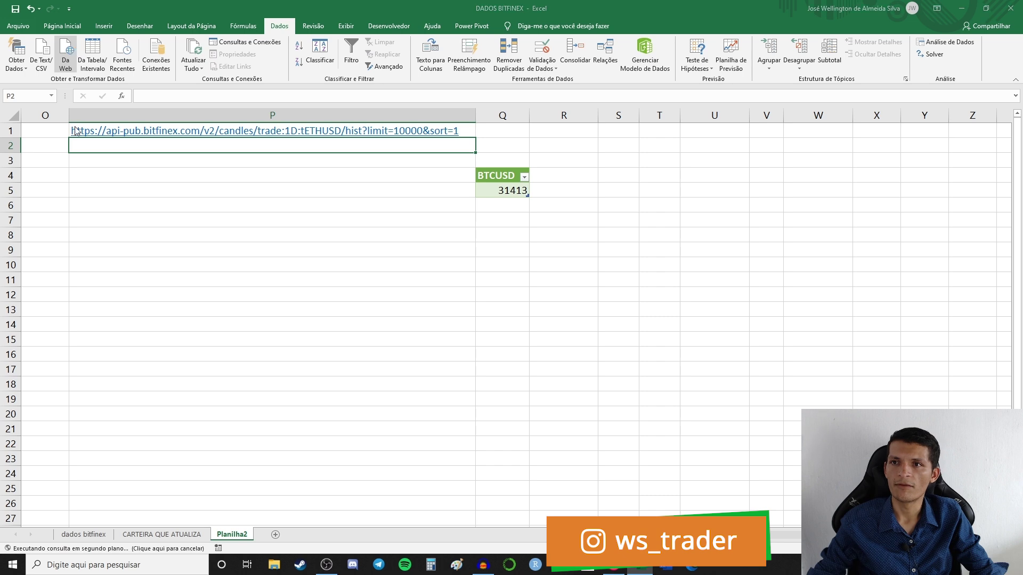
key("ctrl+v")
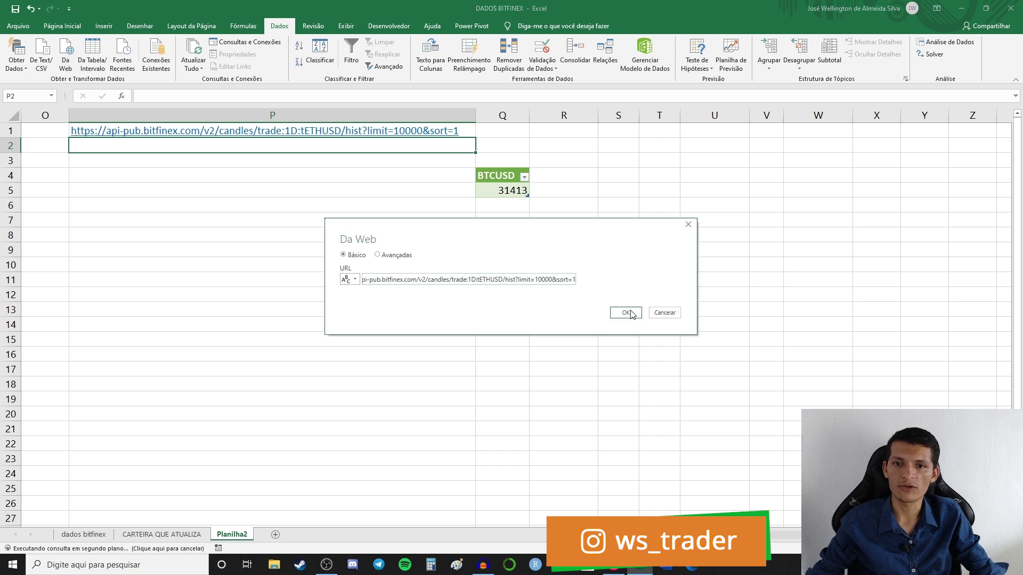
left_click(628, 315)
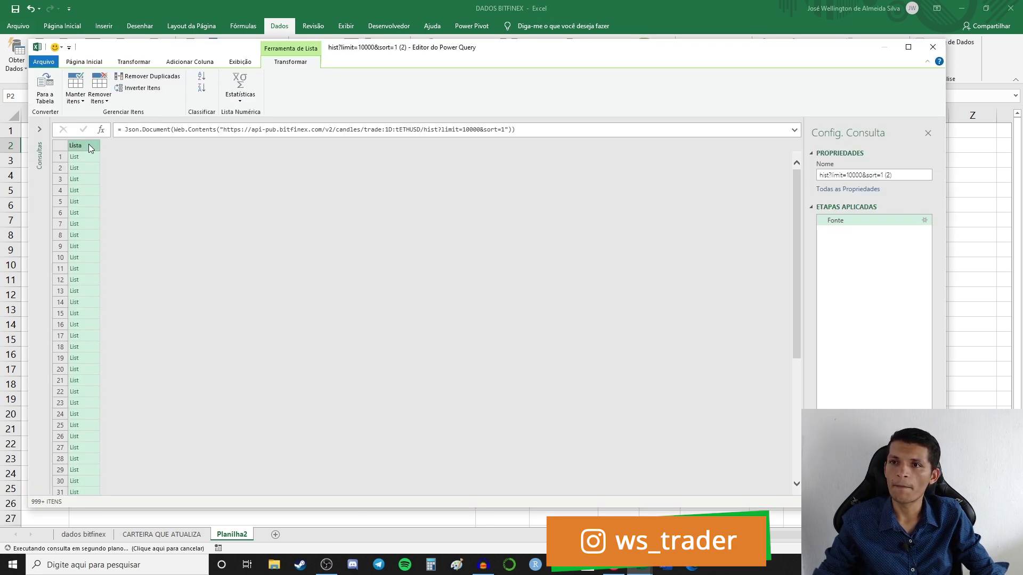
Convert the hist candle list to a table and extract Column1's values joined by semicolons.
left_click(48, 91)
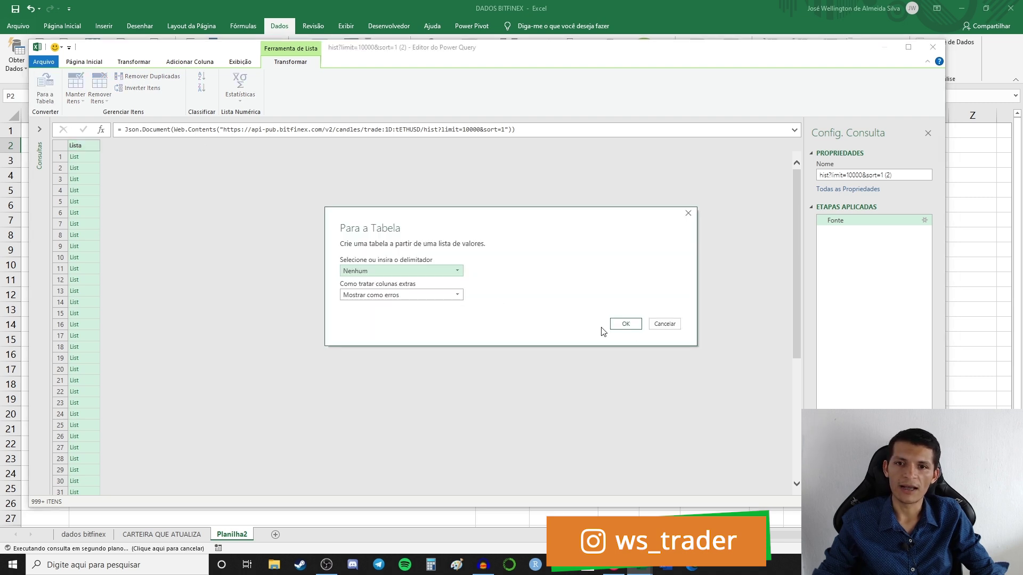
left_click(626, 324)
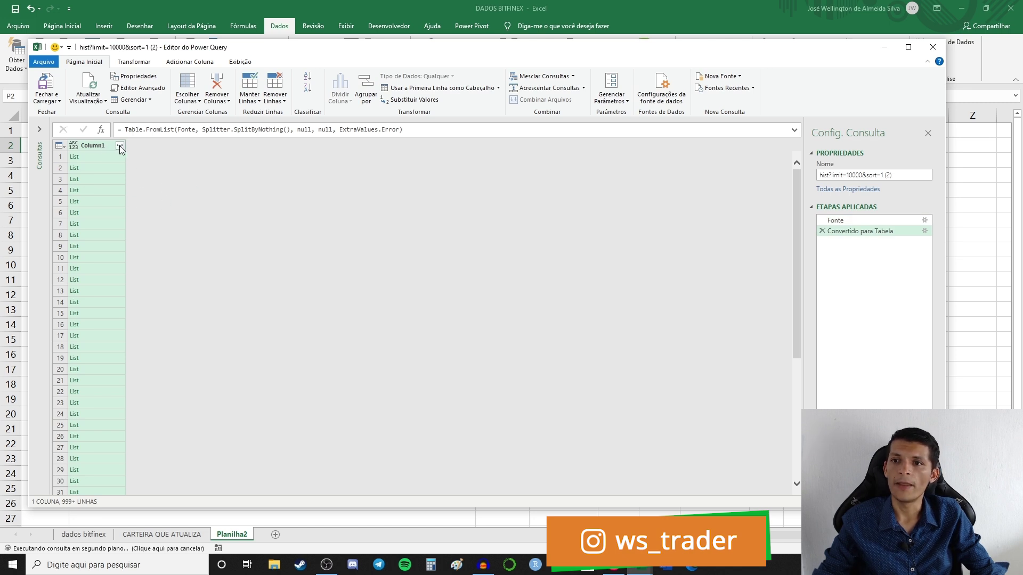
left_click(120, 145)
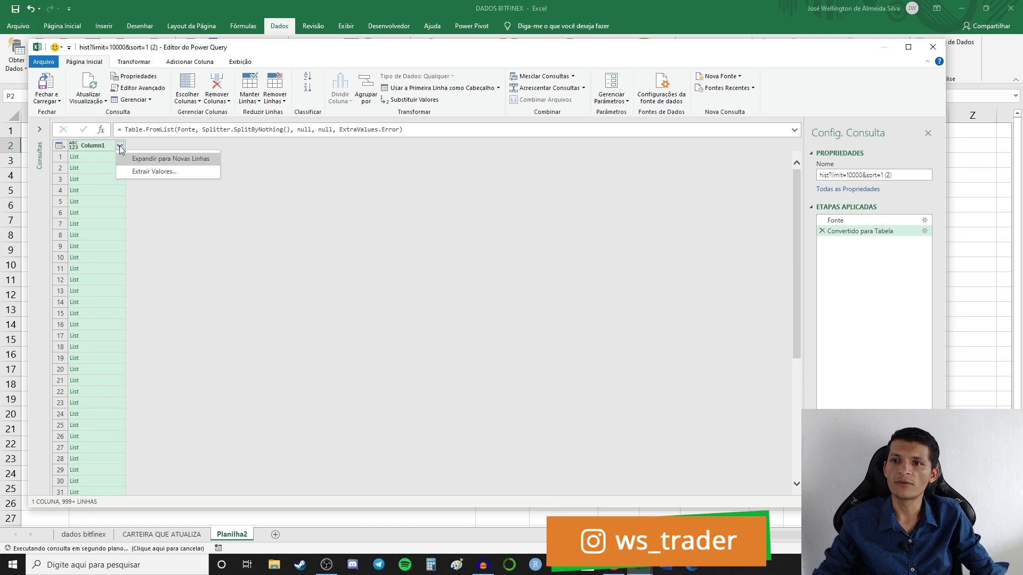
left_click(151, 171)
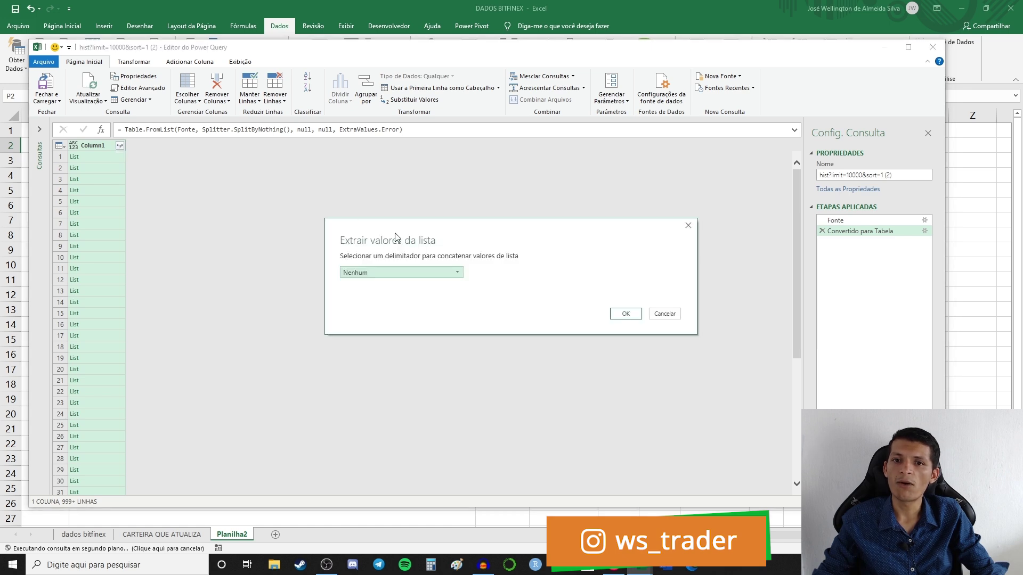
left_click(458, 273)
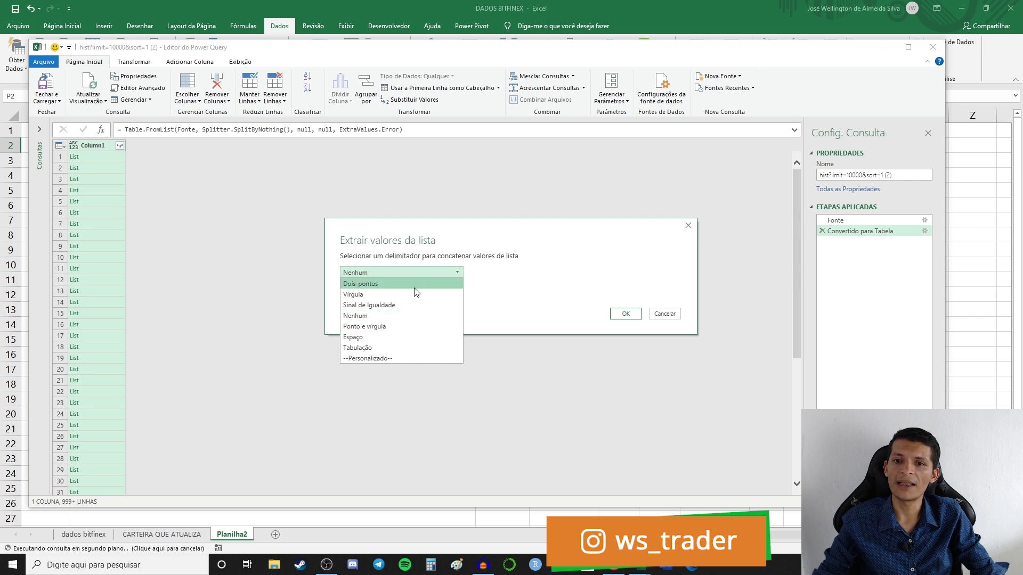
left_click(382, 326)
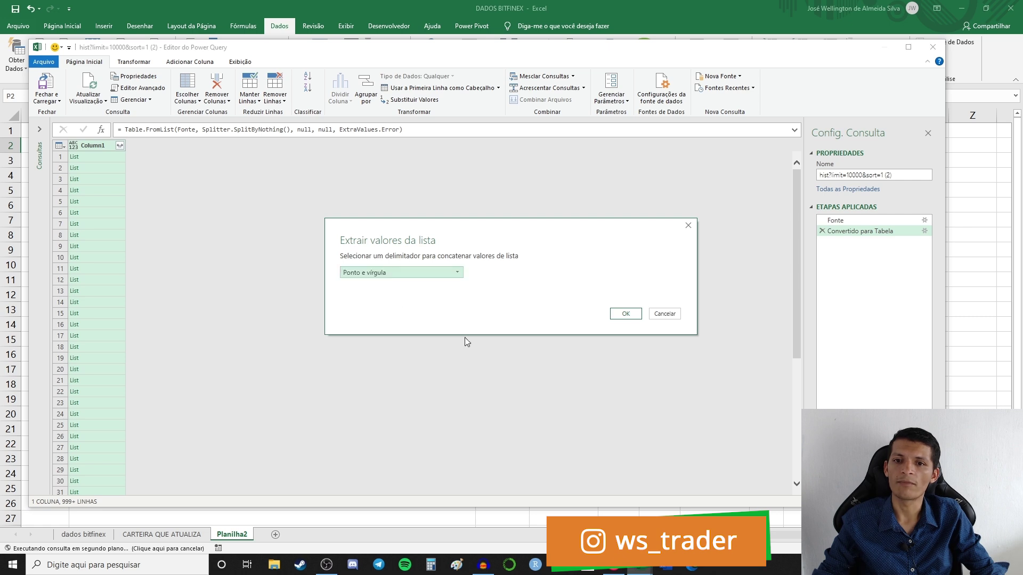
left_click(622, 314)
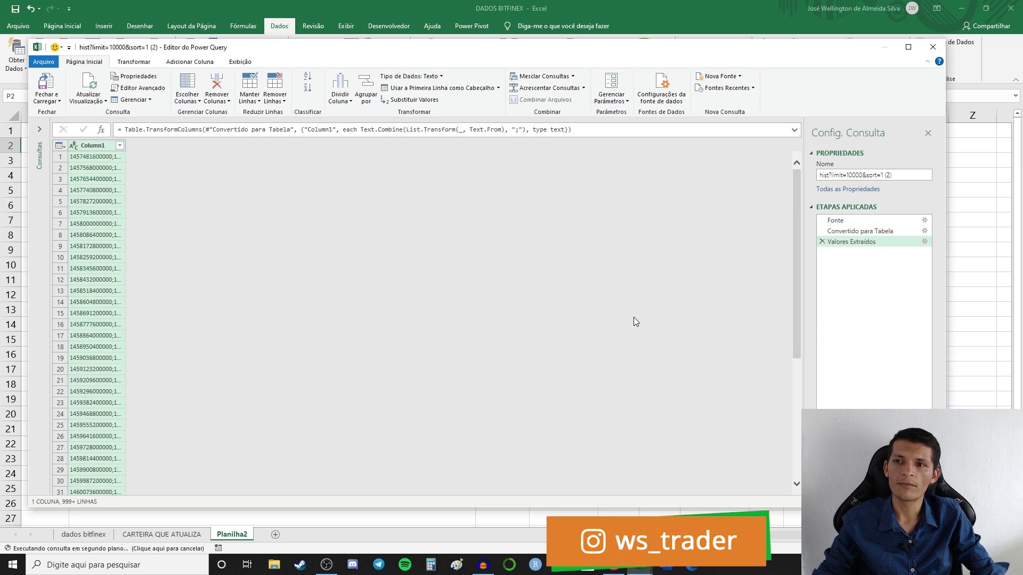
Preview and read the full semicolon-separated value of row 1.
left_click(92, 158)
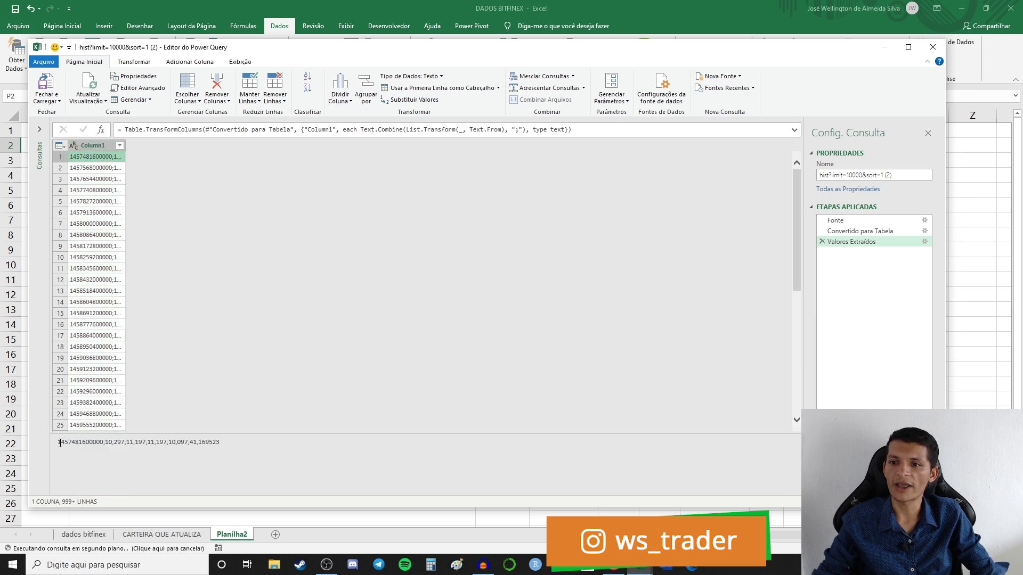
left_click_drag(59, 443, 218, 452)
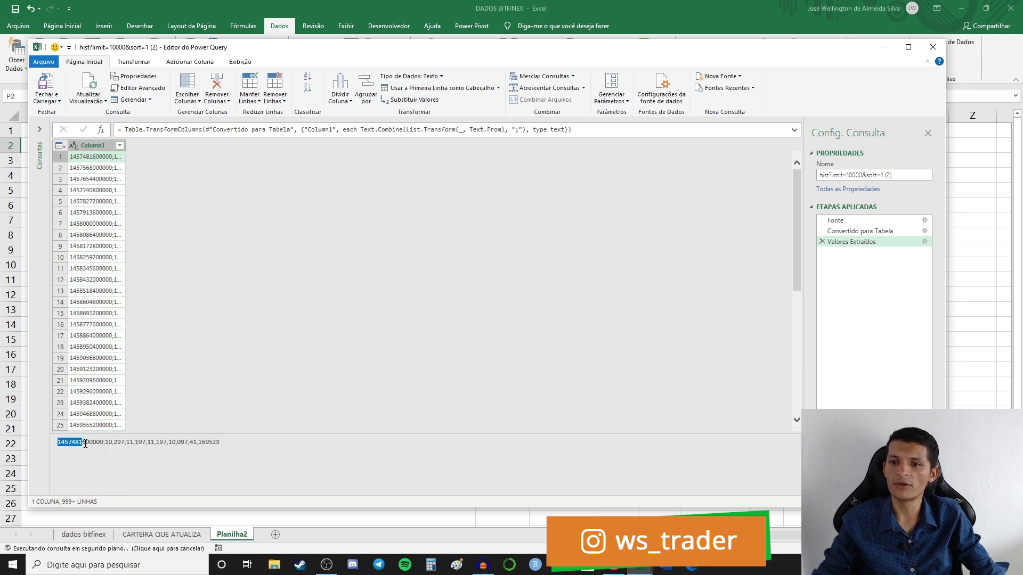
left_click(228, 450)
left_click(233, 450)
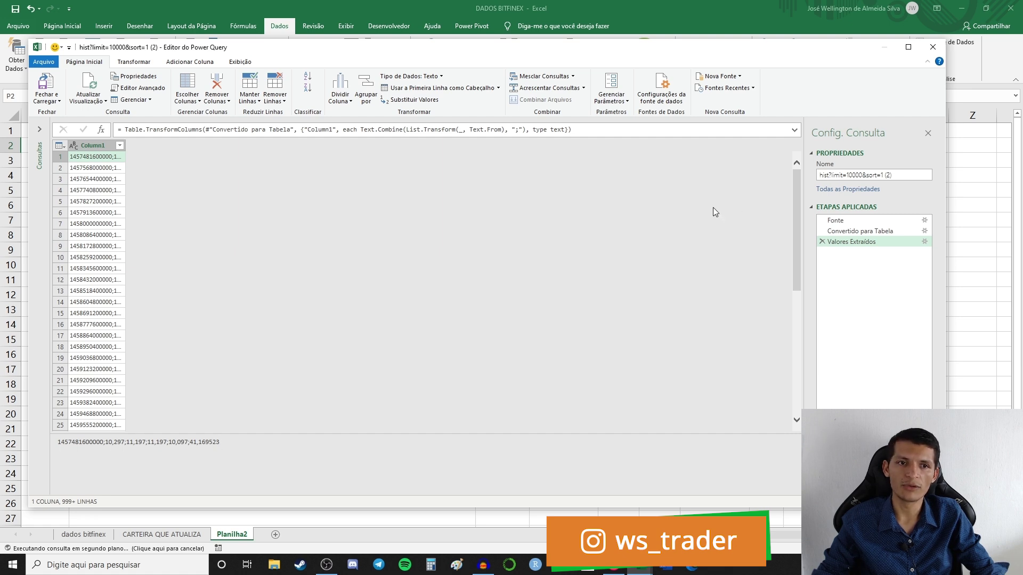
mouse_move(797, 199)
left_mouse_down()
mouse_move(788, 258)
mouse_move(798, 375)
mouse_move(801, 165)
left_mouse_up()
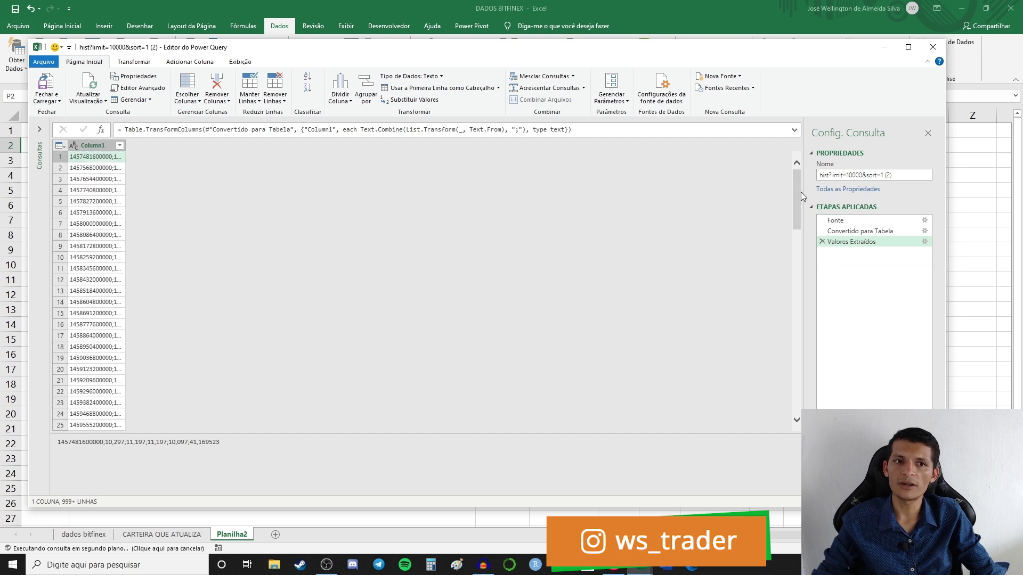
Select Column1 and choose Split Column by Delimiter.
left_click(104, 148)
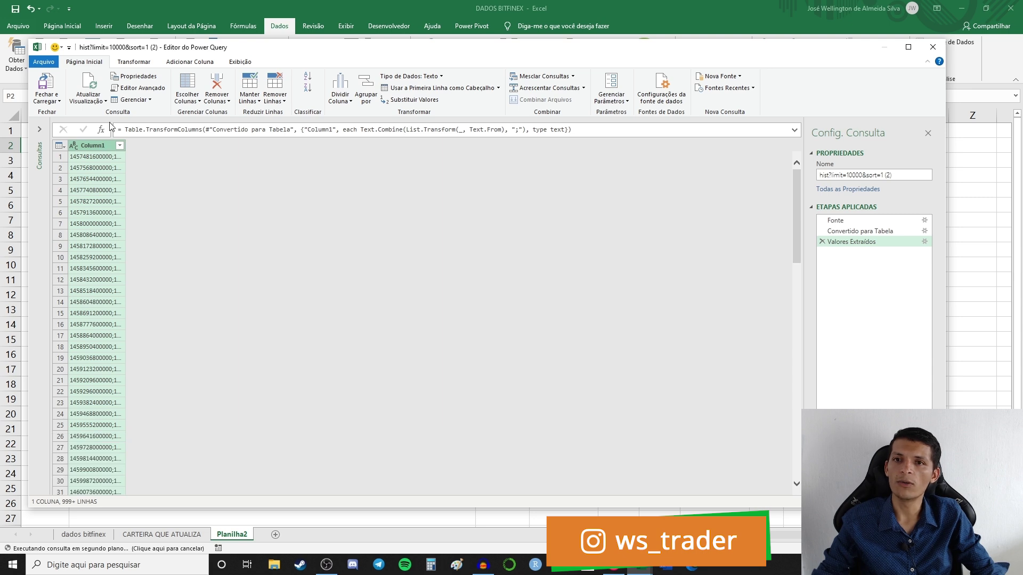
left_click(344, 97)
left_click(368, 113)
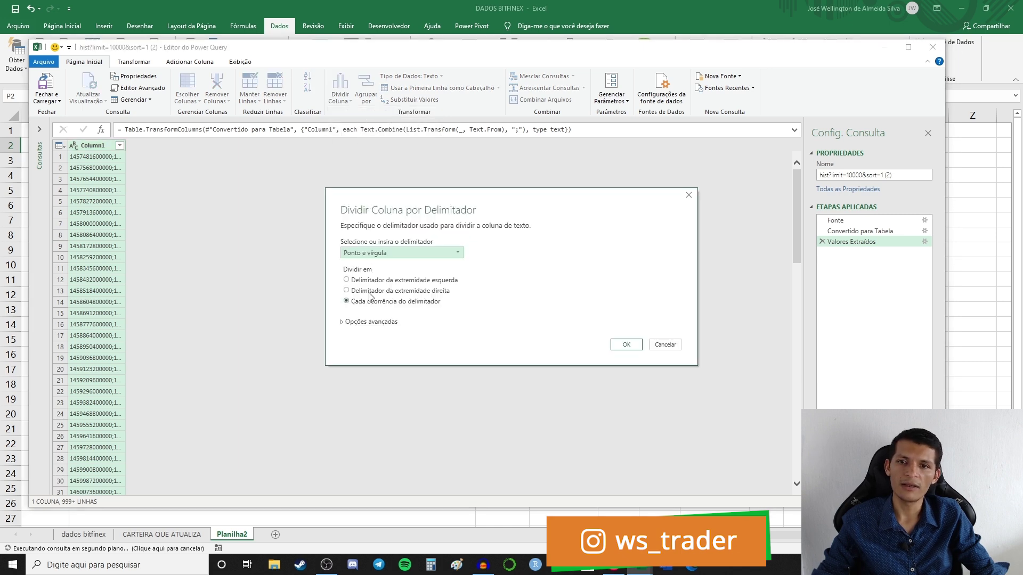
Split Column1 at every semicolon and rename the first two columns data and open.
left_click(625, 345)
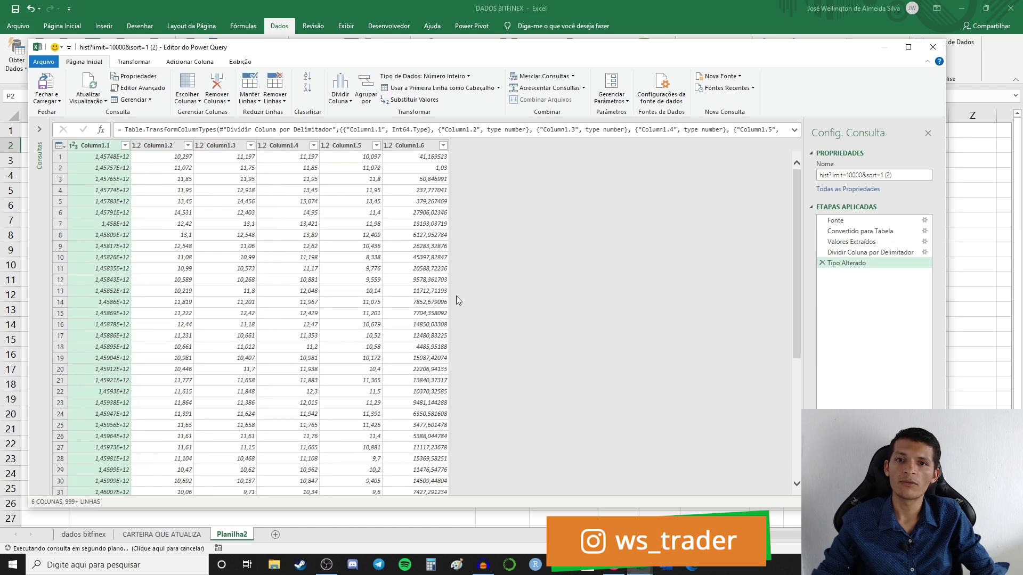
double_click(107, 148)
type("data")
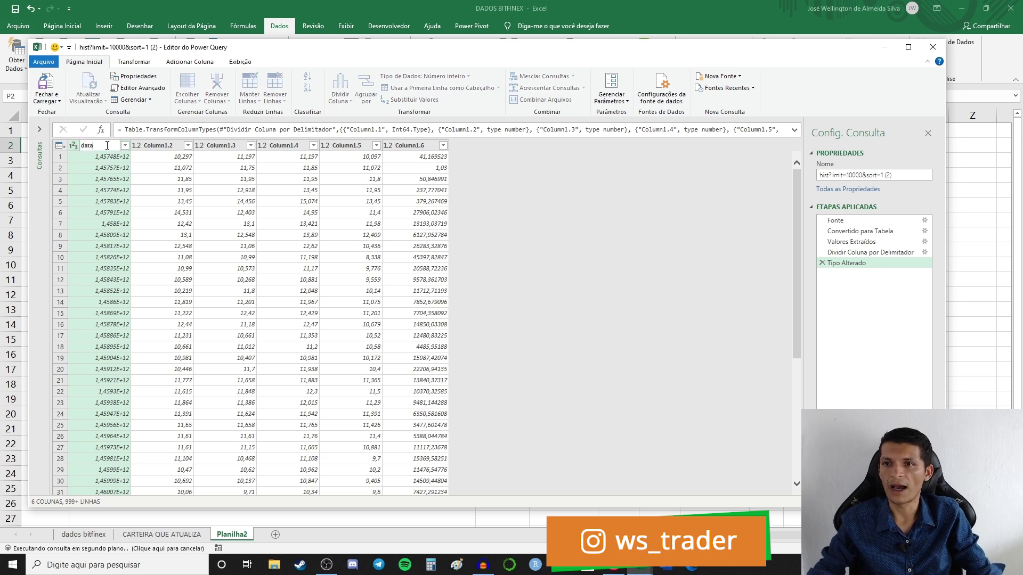
key("Return")
double_click(166, 147)
type("open")
key("Return")
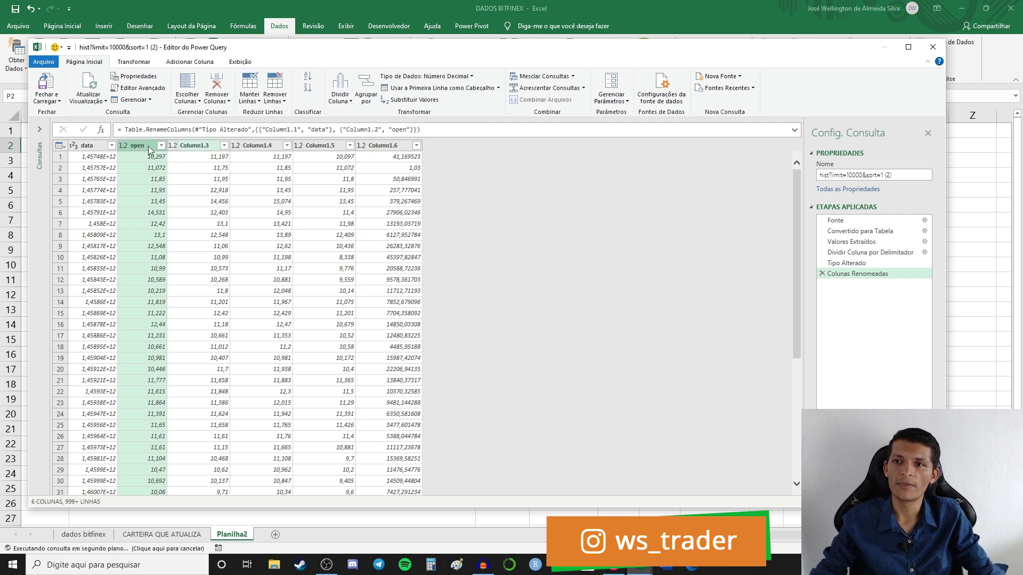
Check the six split columns and exit the editor with Close & Load To.
left_click(92, 147)
left_click(145, 148)
left_click(205, 146)
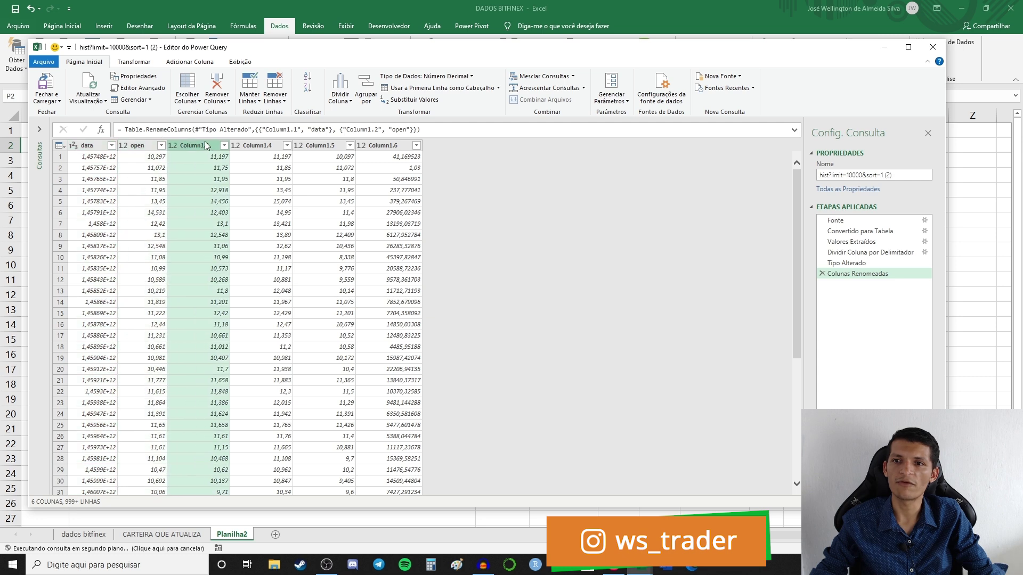
left_click(252, 146)
left_click(316, 146)
left_click(394, 146)
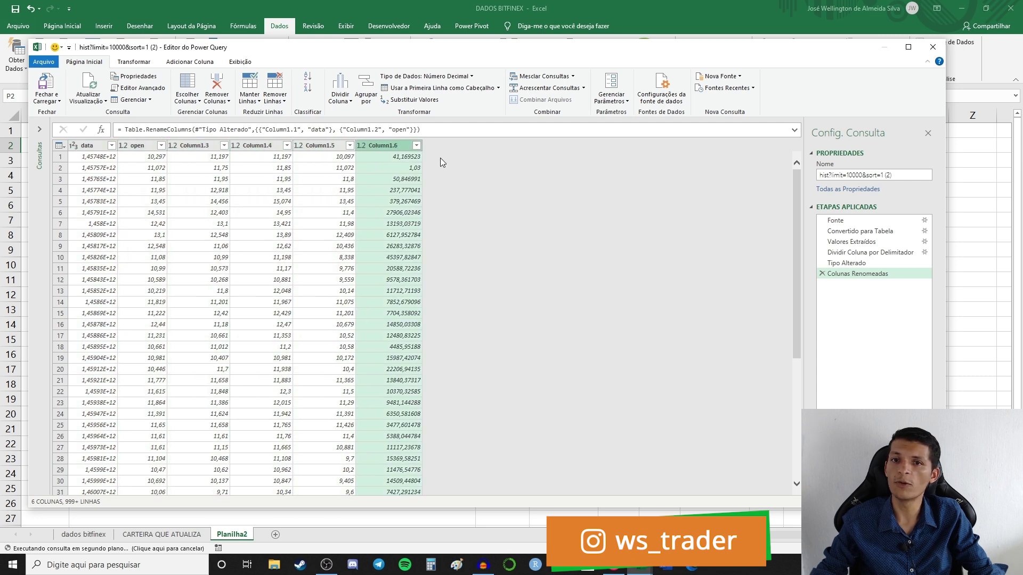
left_click(59, 101)
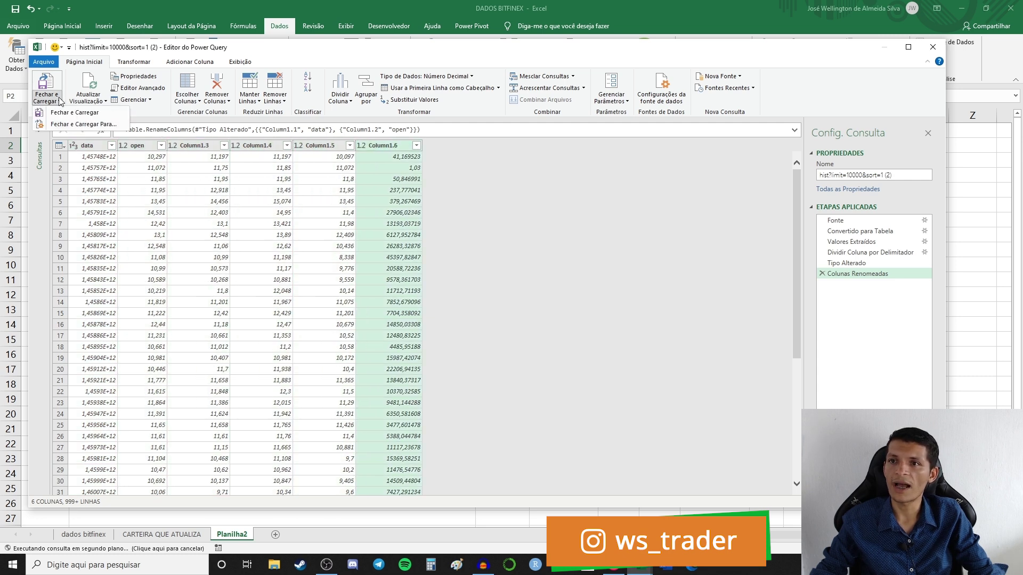
left_click(67, 125)
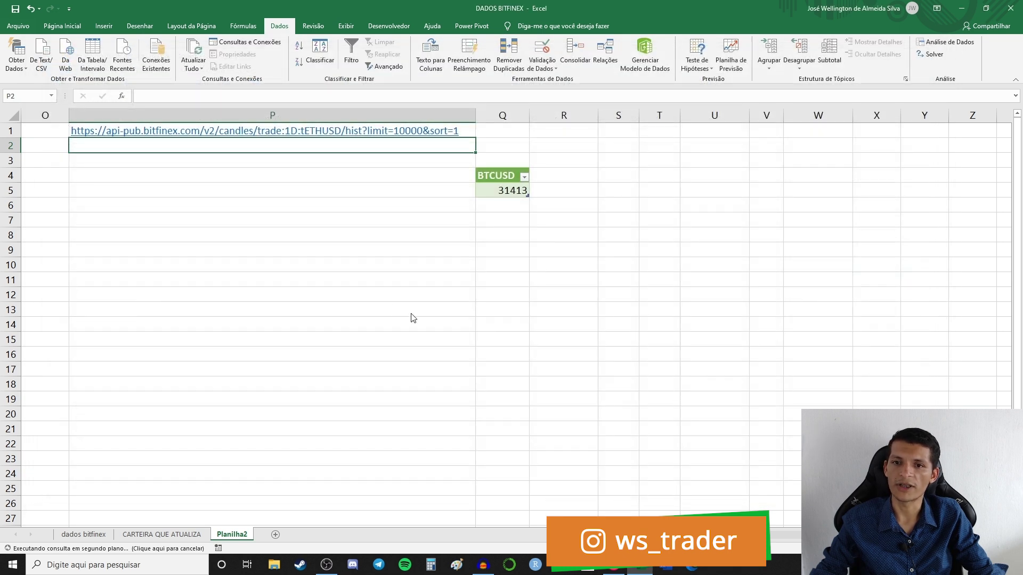
Load the hist ETHUSD query as a table at Planilha2 cell S1 and close the Consultas e Conexões pane.
left_click(101, 178)
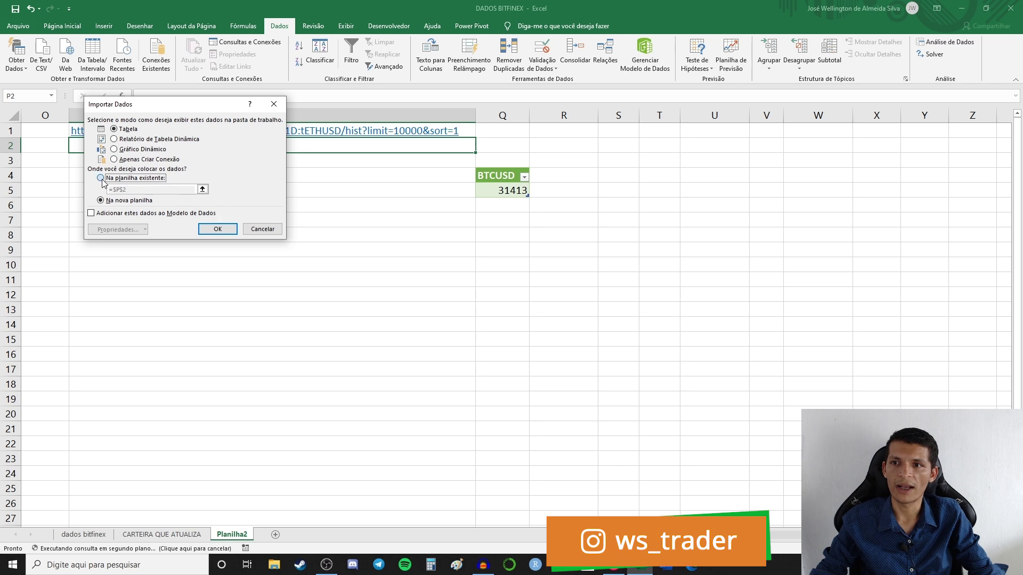
left_click(202, 189)
left_click(633, 134)
left_click_drag(639, 143, 705, 372)
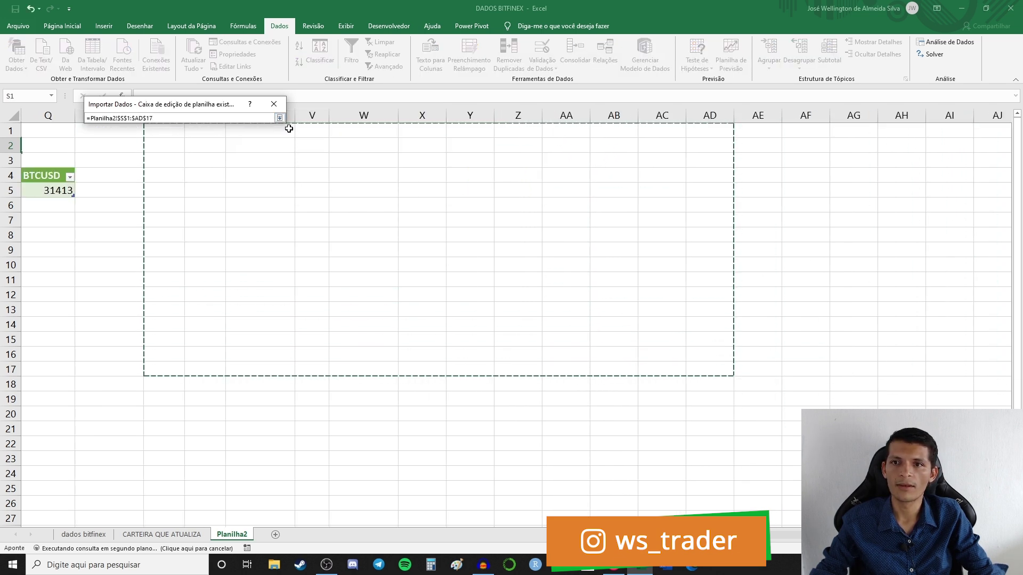
left_click(279, 117)
left_click(219, 233)
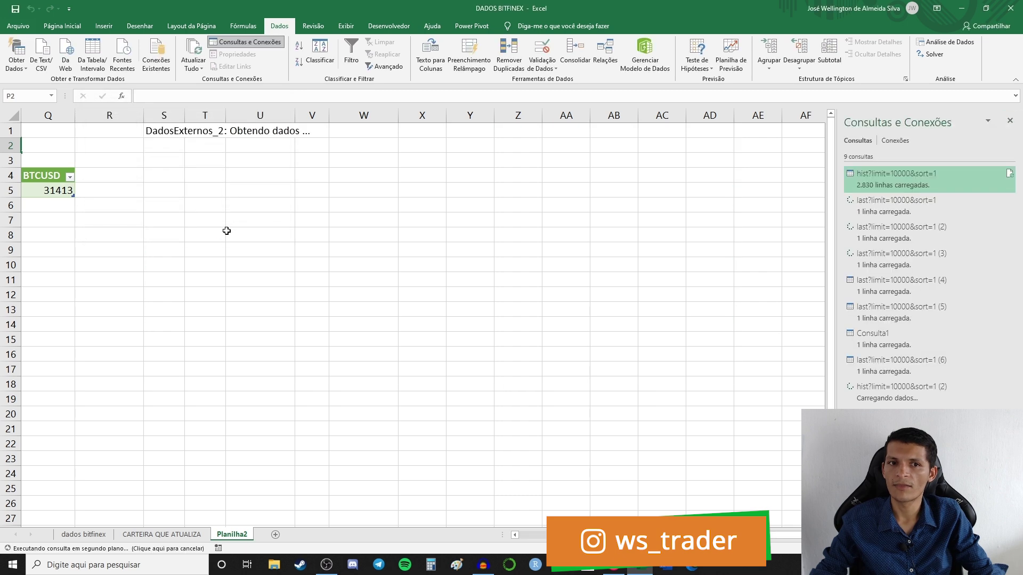
left_click(1009, 120)
left_click(314, 132)
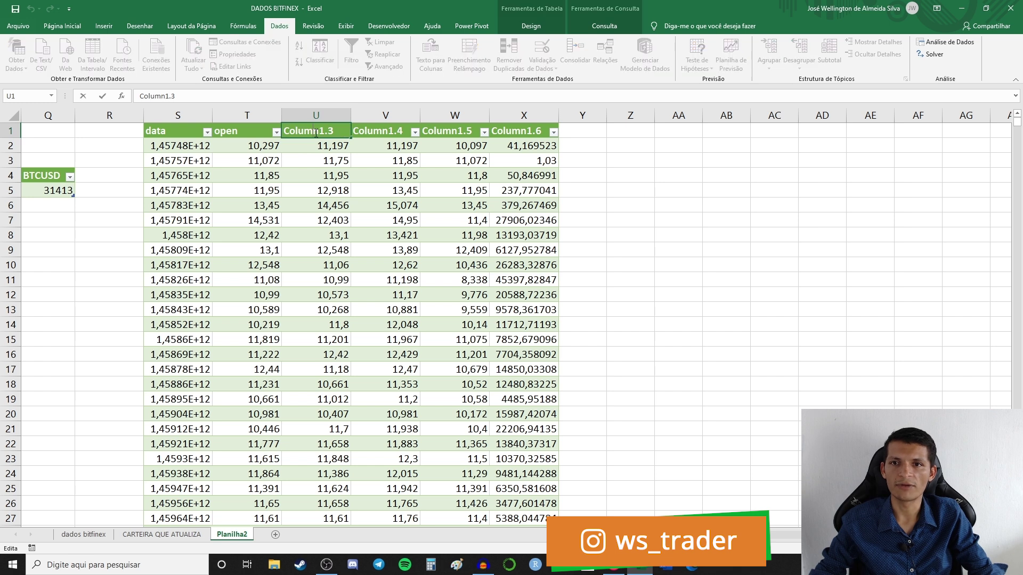
Rename headers Column1.3 through Column1.6 to close, high, low and vol.
type("close")
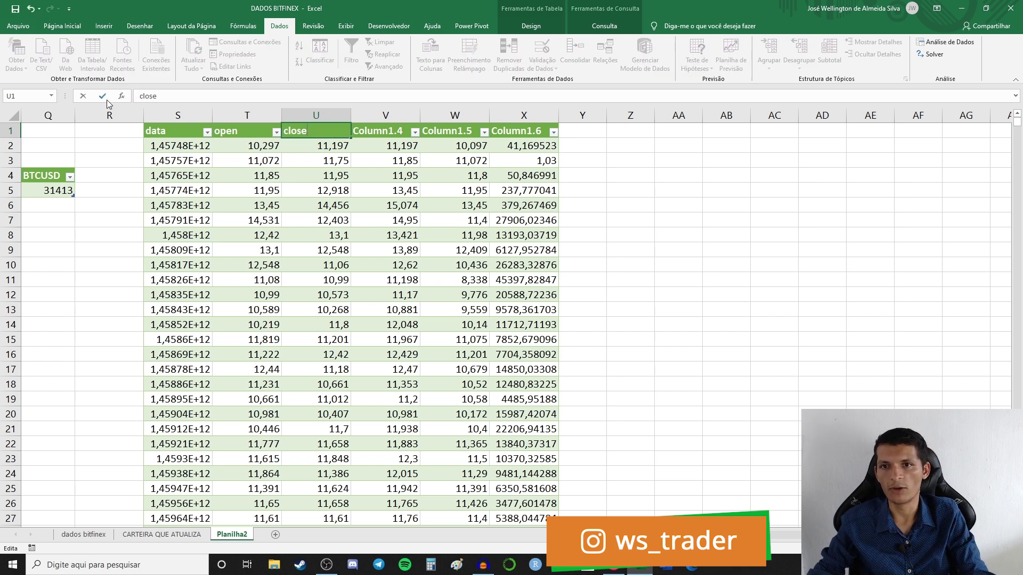
key("Tab")
type("h")
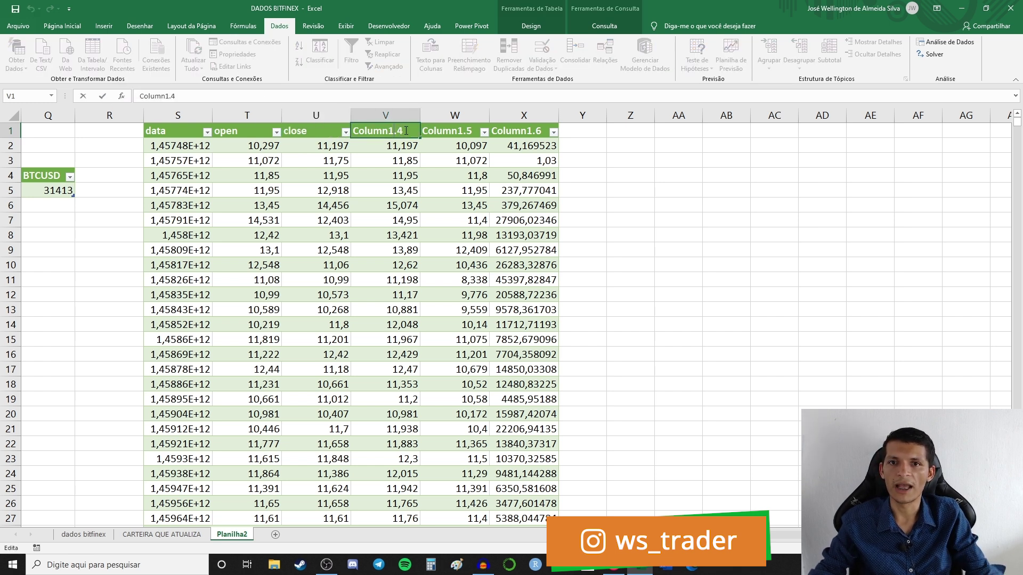
type("igh")
key("Tab")
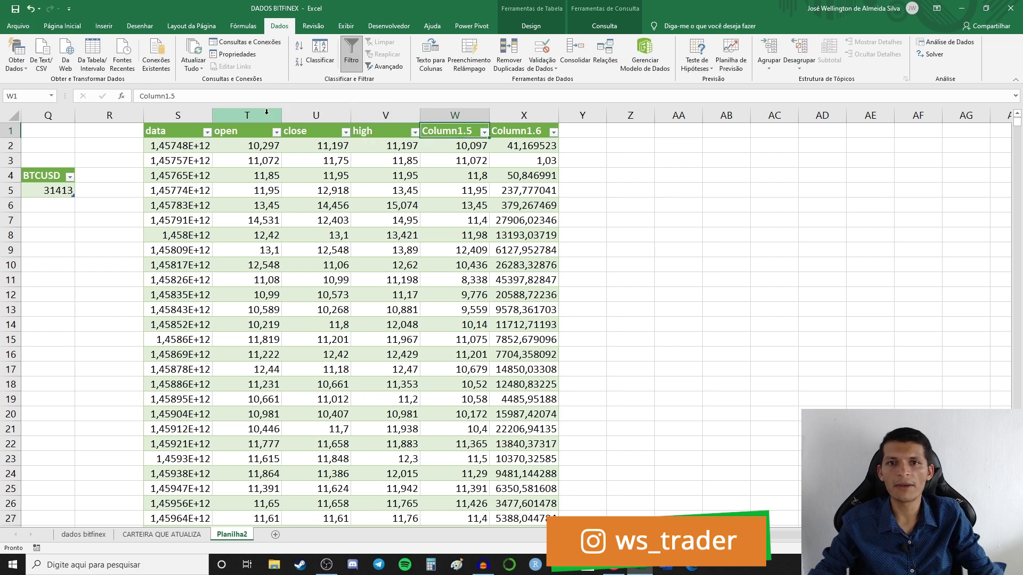
double_click(452, 130)
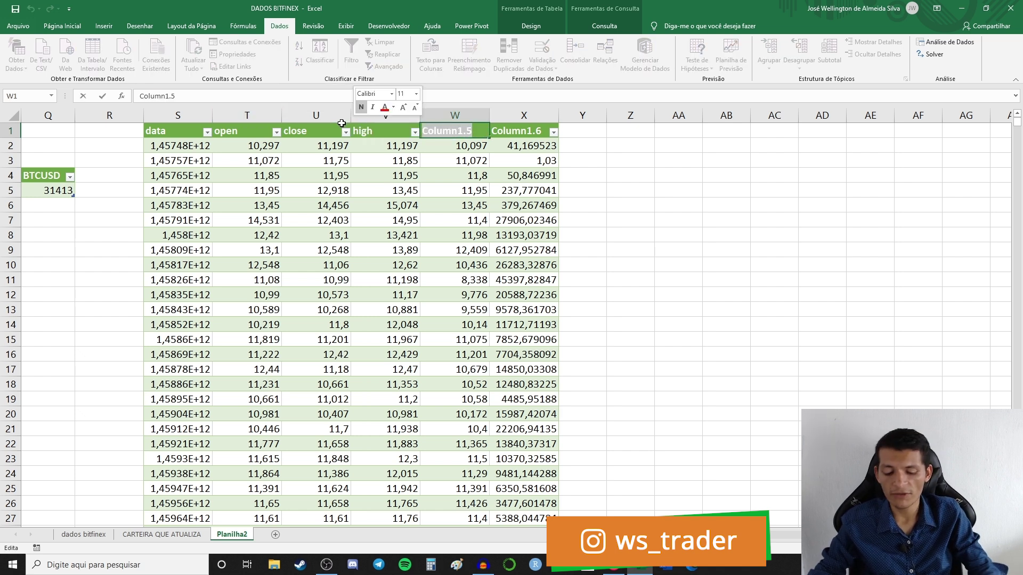
type("low")
key("Tab")
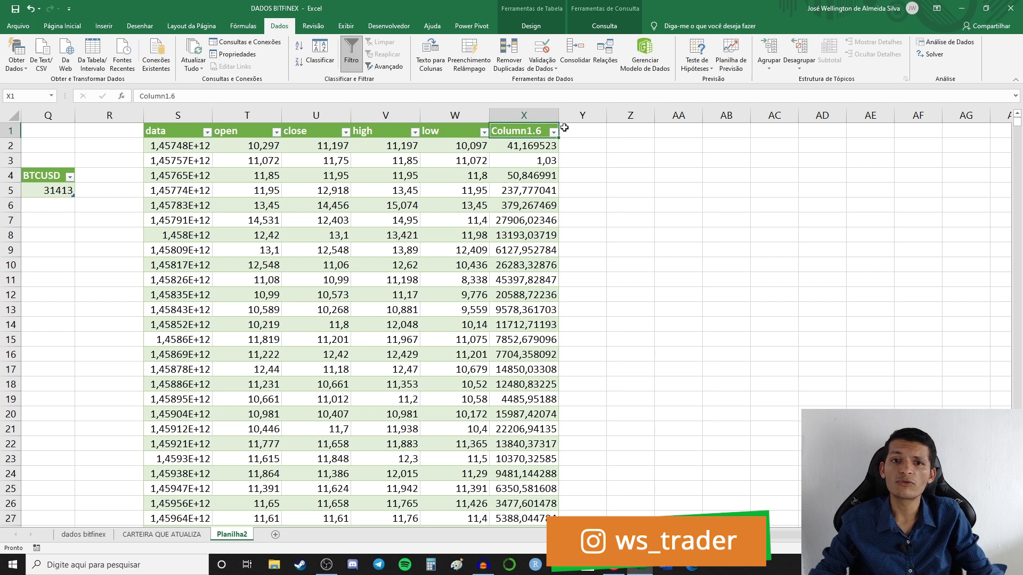
double_click(544, 130)
key("BackSpace")
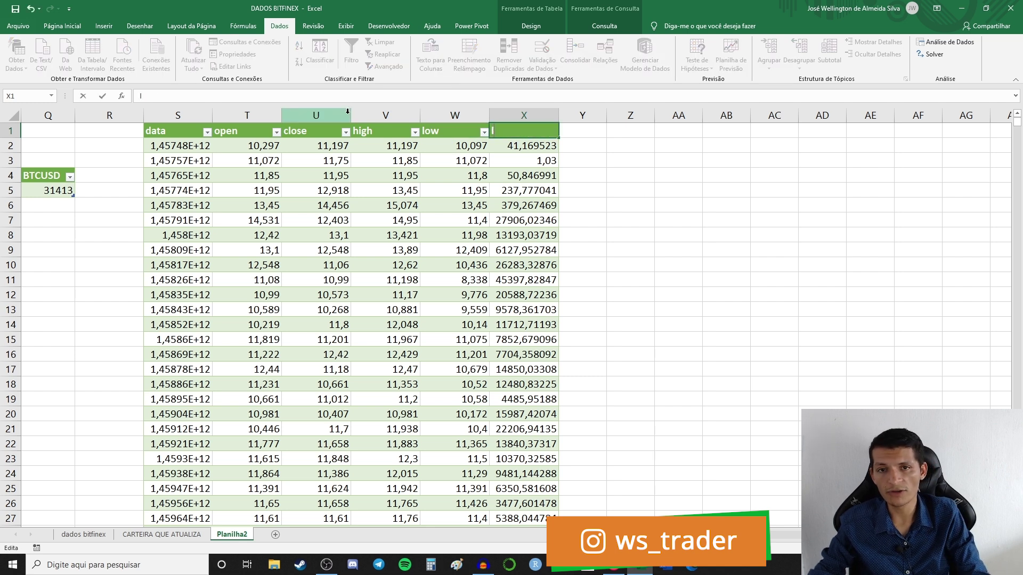
type("vol")
left_click(320, 145)
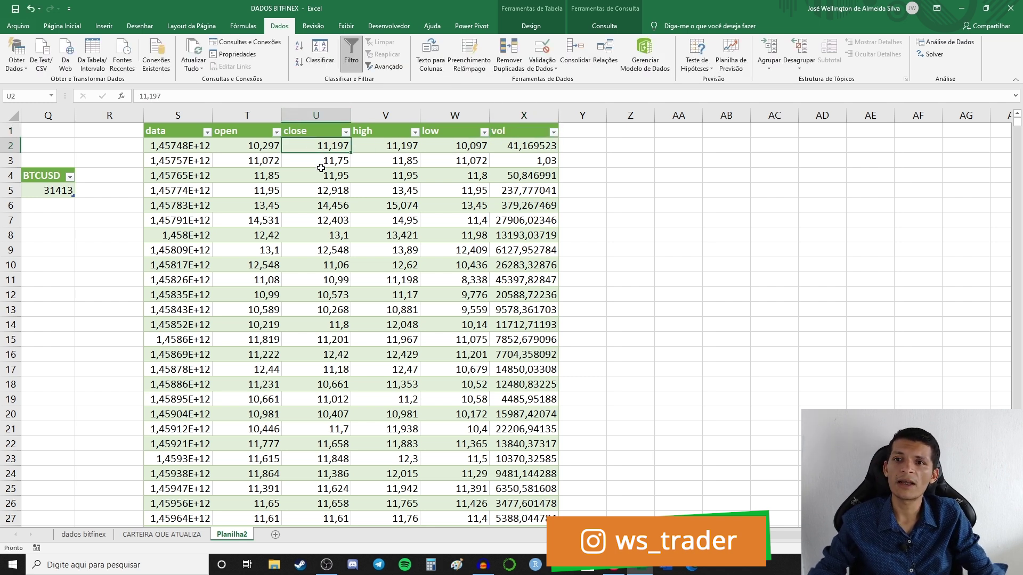
left_click(579, 132)
type("retornos")
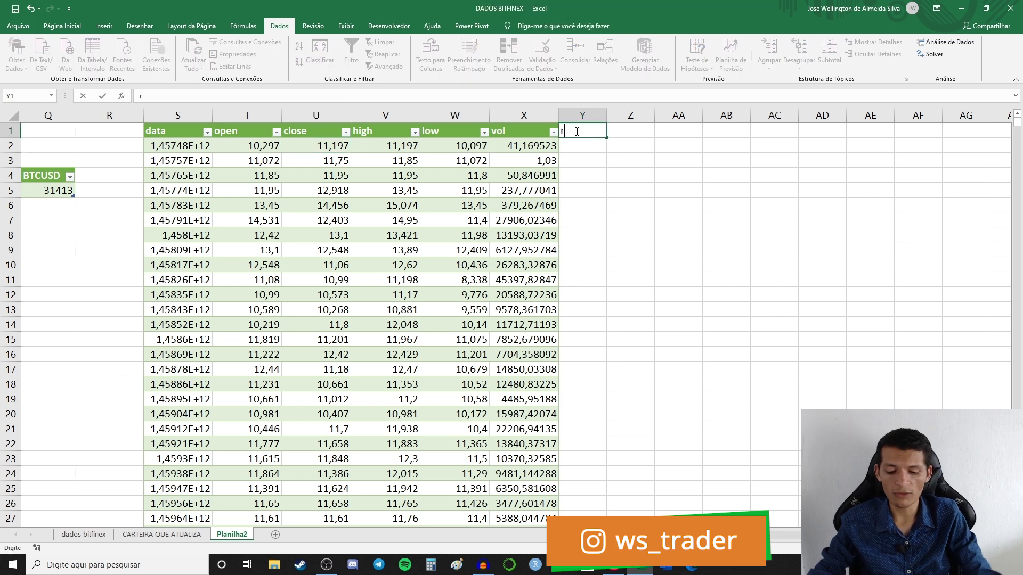
key("Return")
type("=")
left_click(274, 147)
left_click(330, 146)
type("/")
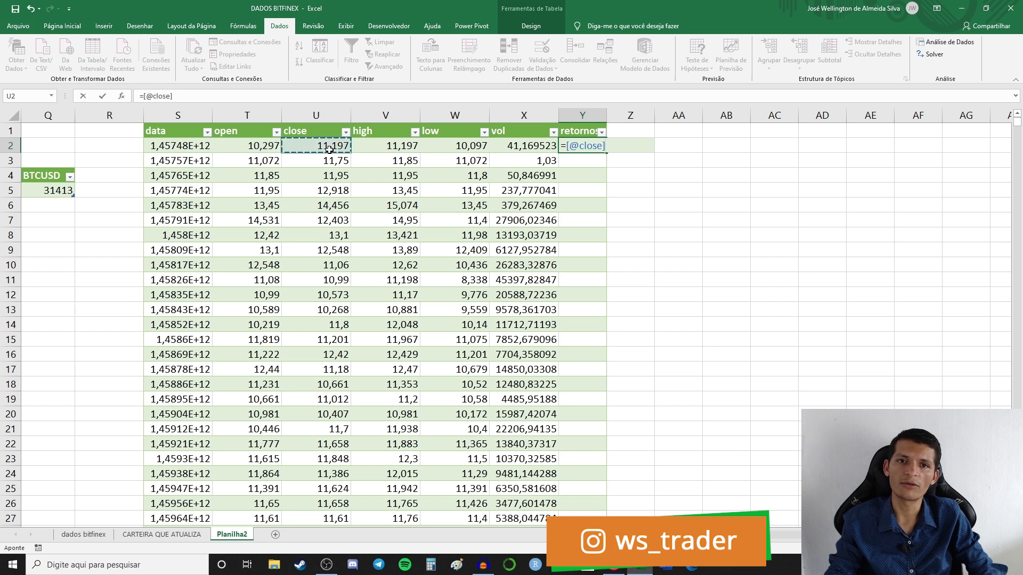
left_click(269, 147)
type("-1")
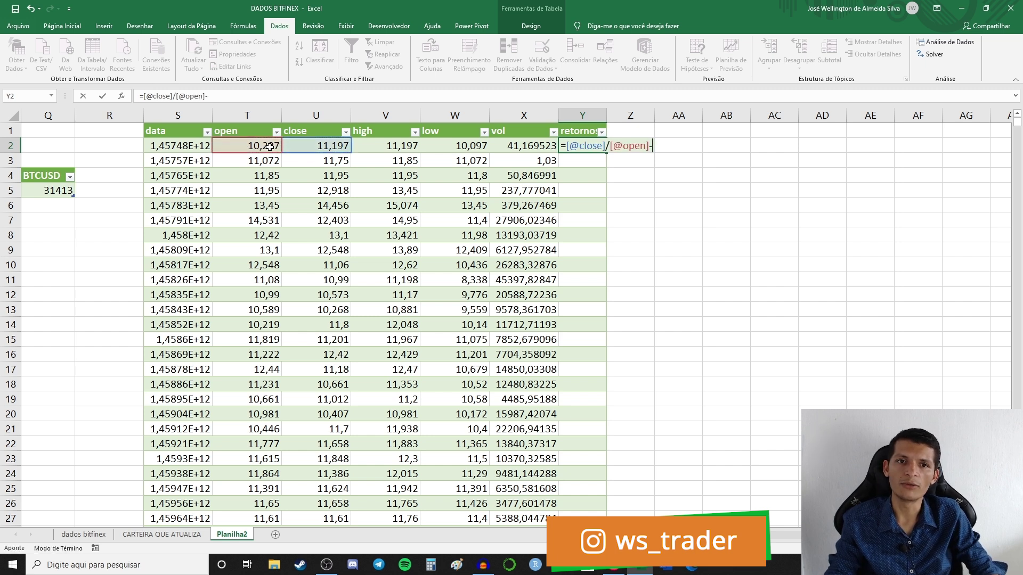
key("Return")
Check the formula in Y4 and select the whole retornos column.
left_click(586, 177)
double_click(586, 177)
key("Return")
left_click(583, 130)
key("ctrl+shift+Down")
left_click(104, 26)
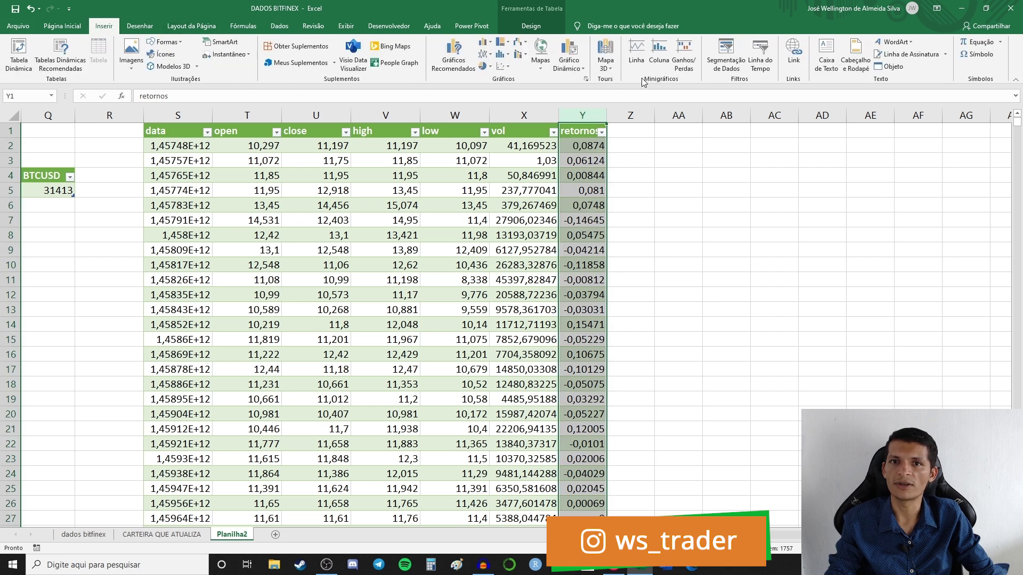
Insert a trial line chart of retornos, move it aside, then delete it.
left_click(485, 54)
left_click(523, 90)
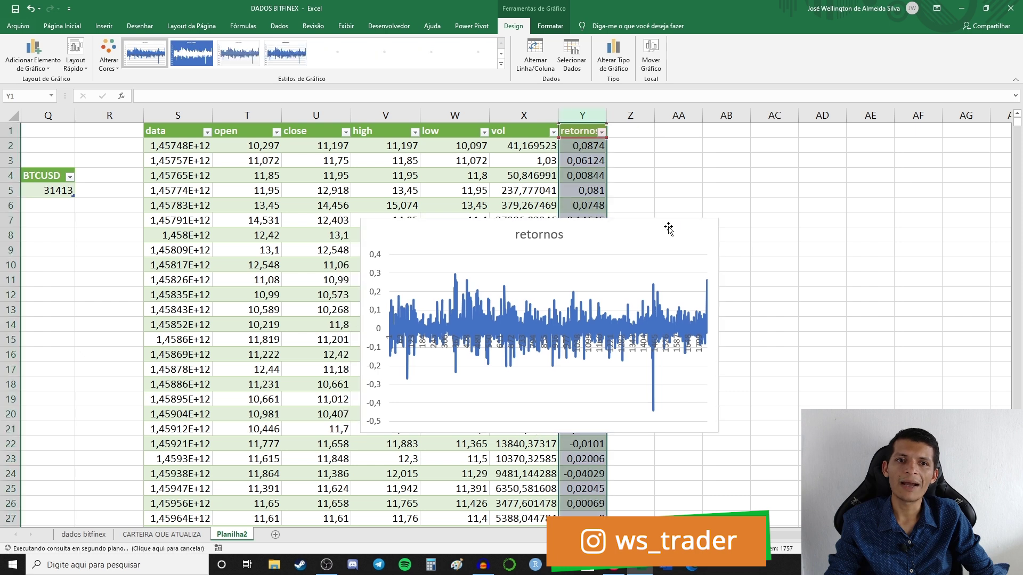
left_click_drag(667, 224, 808, 205)
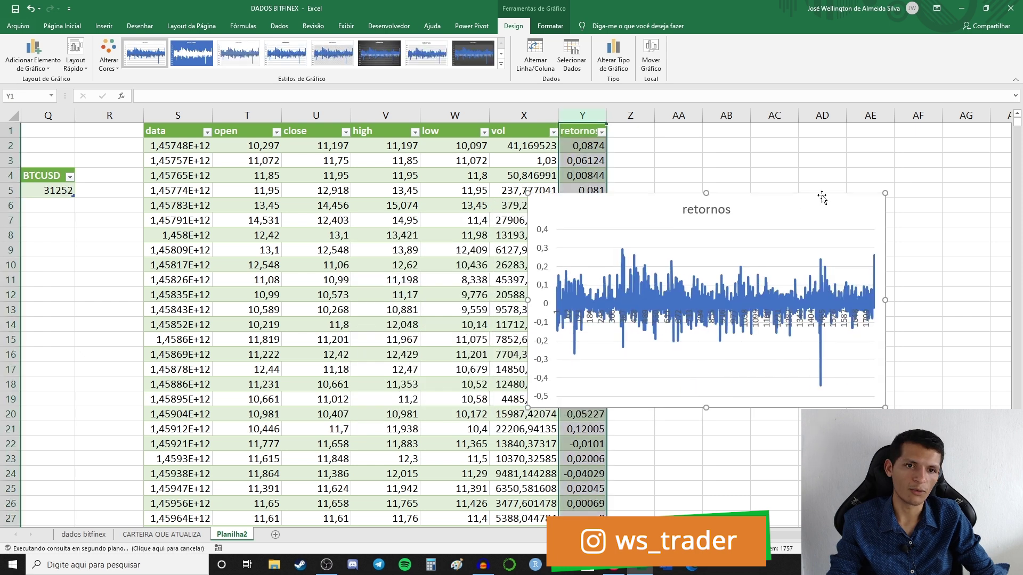
key("Delete")
left_click(359, 203)
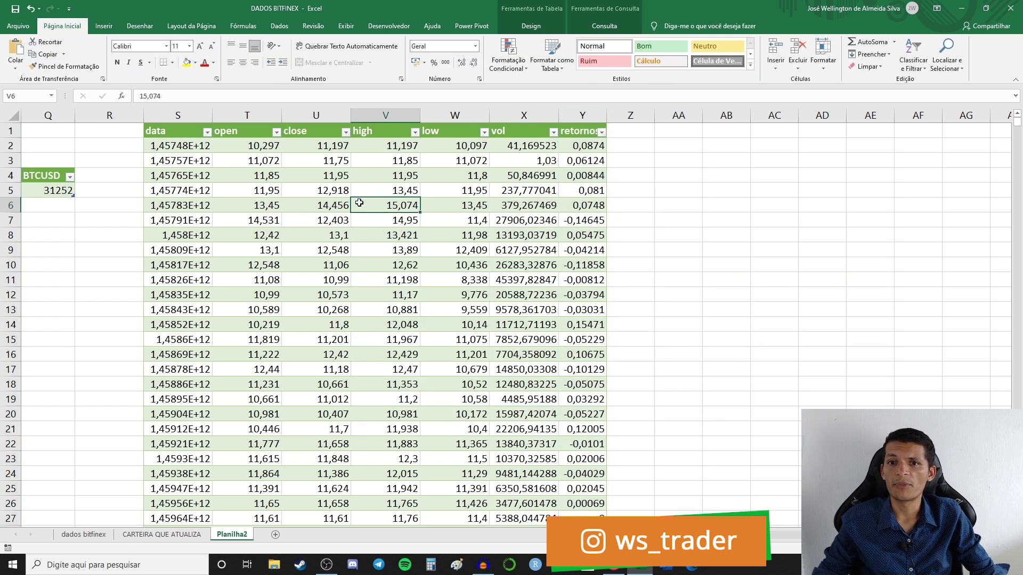
left_click(604, 26)
left_click(531, 27)
left_click(604, 26)
left_click(531, 26)
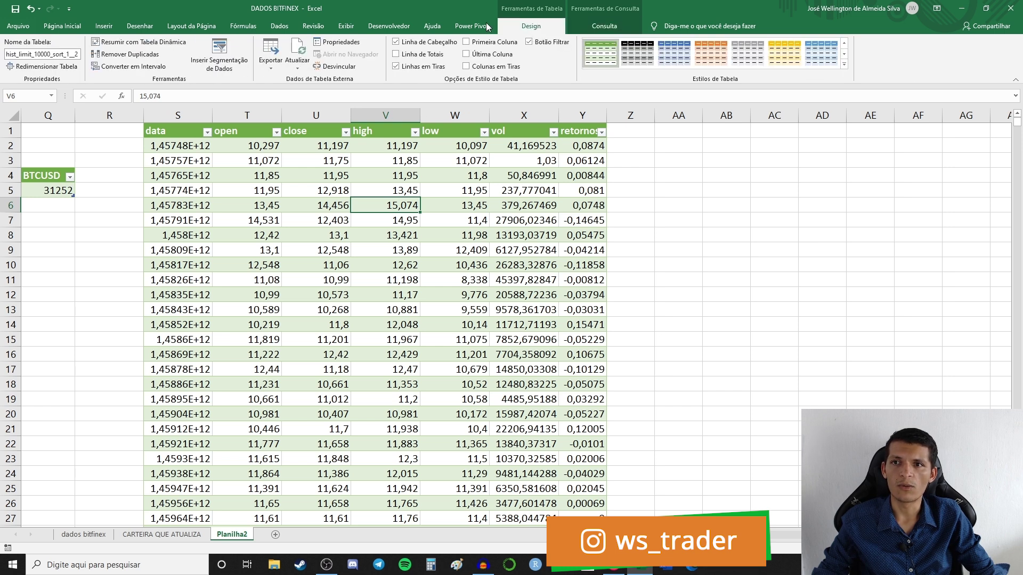
left_click(298, 68)
left_click(331, 134)
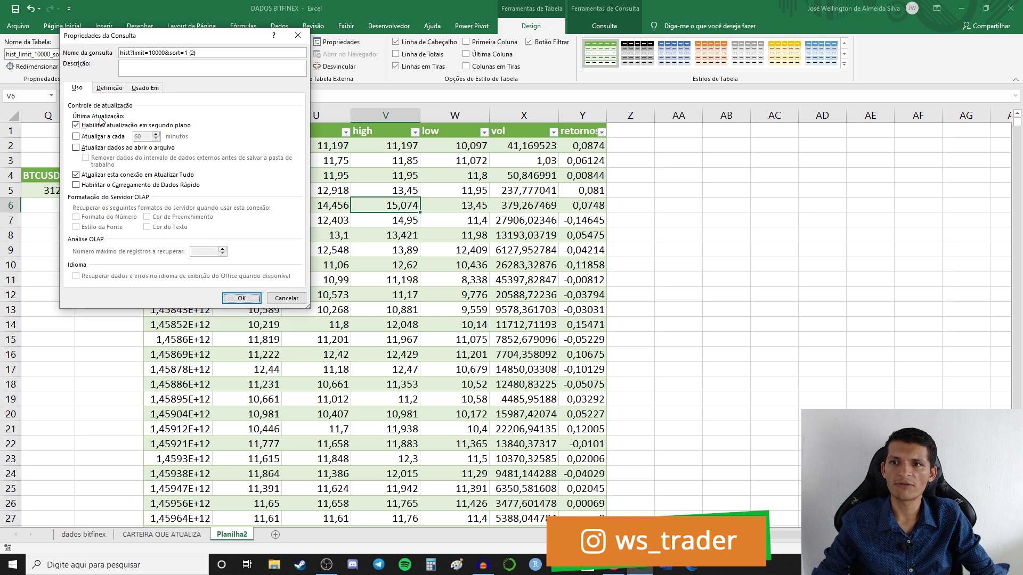
left_click(83, 137)
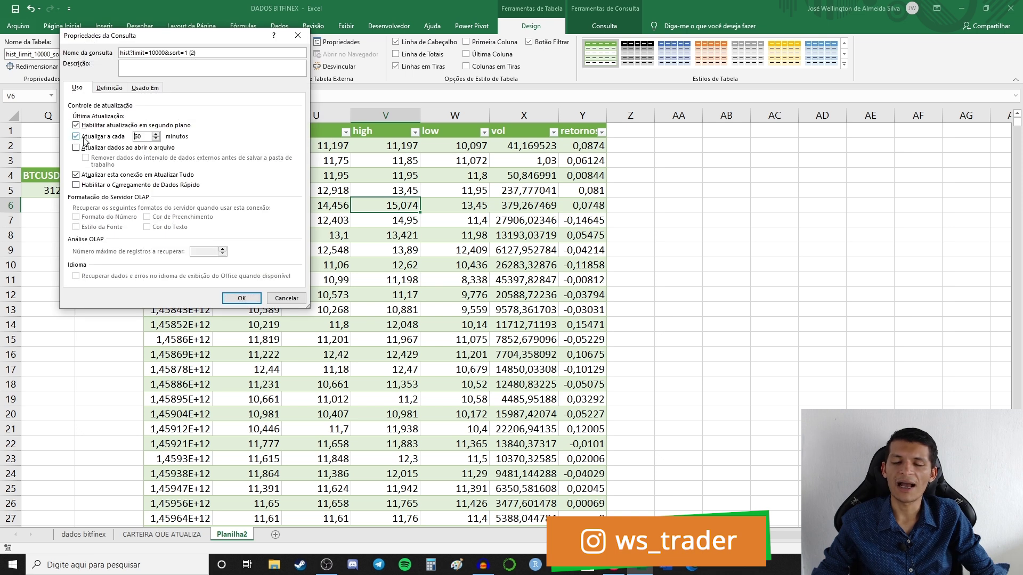
left_click(83, 137)
left_click(77, 148)
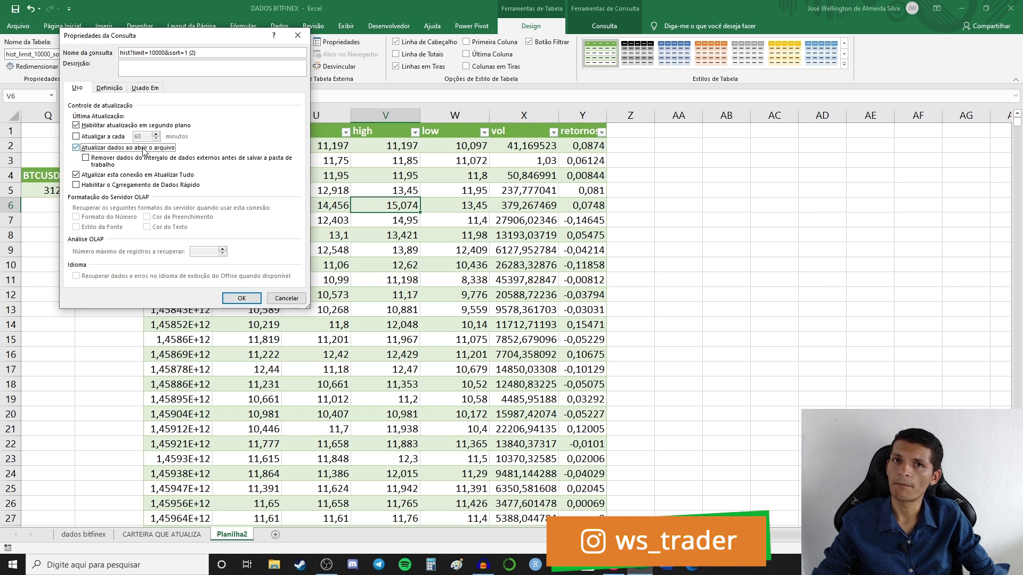
left_click(77, 148)
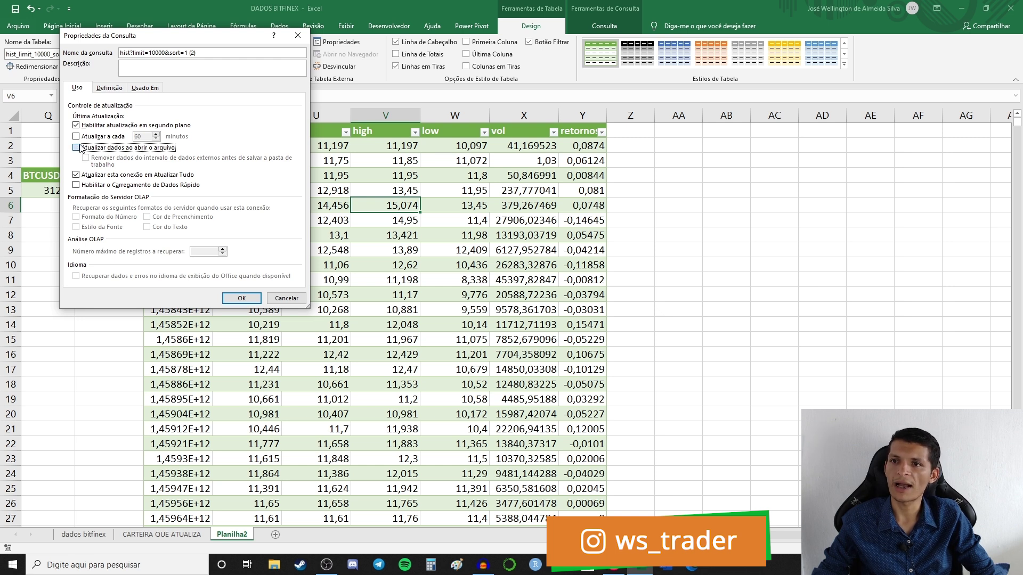
left_click(286, 298)
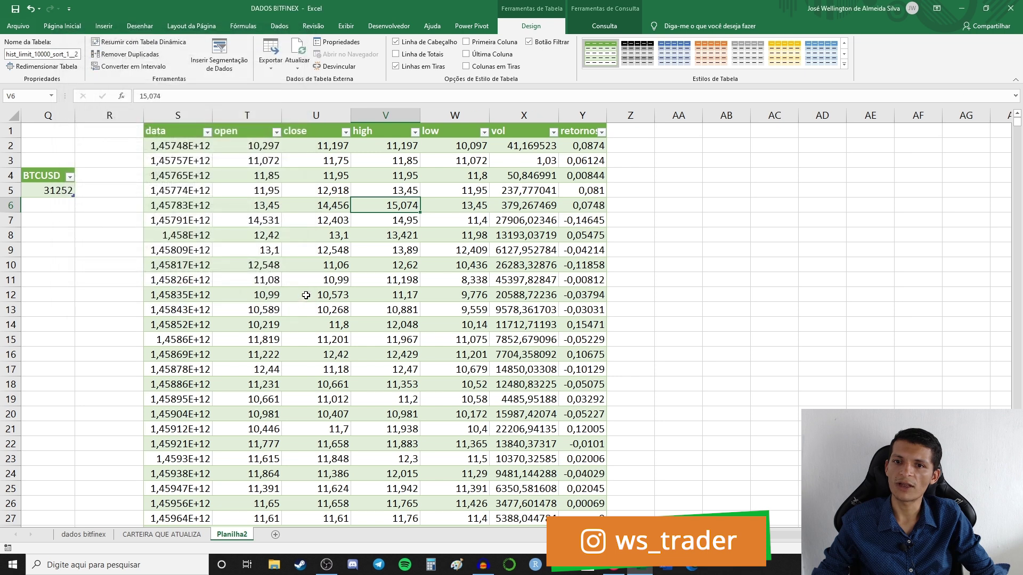
left_click(716, 209)
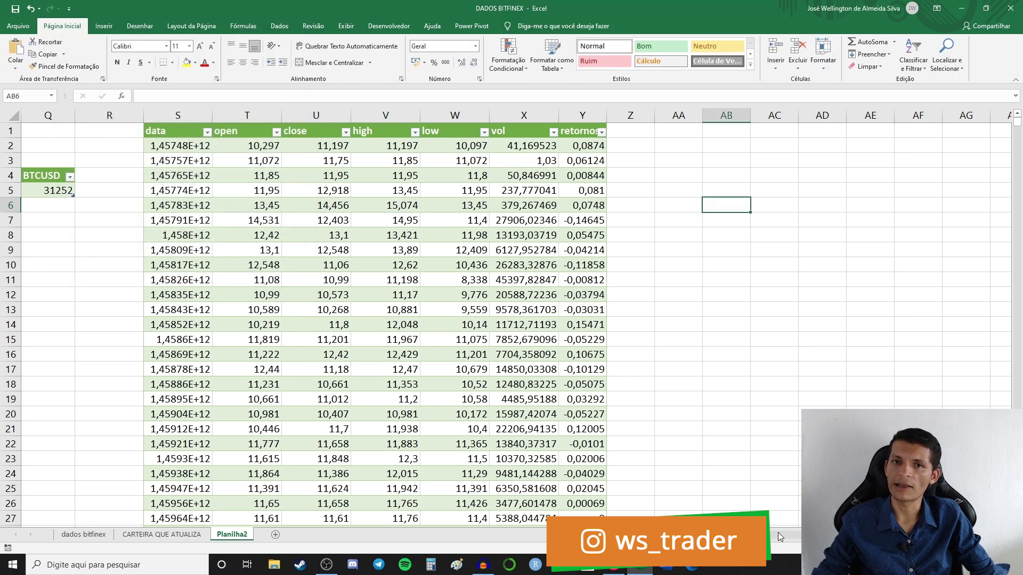
Switch to the dados bitfinex sheet and look across its columns.
scroll(538, 541, "left", 5)
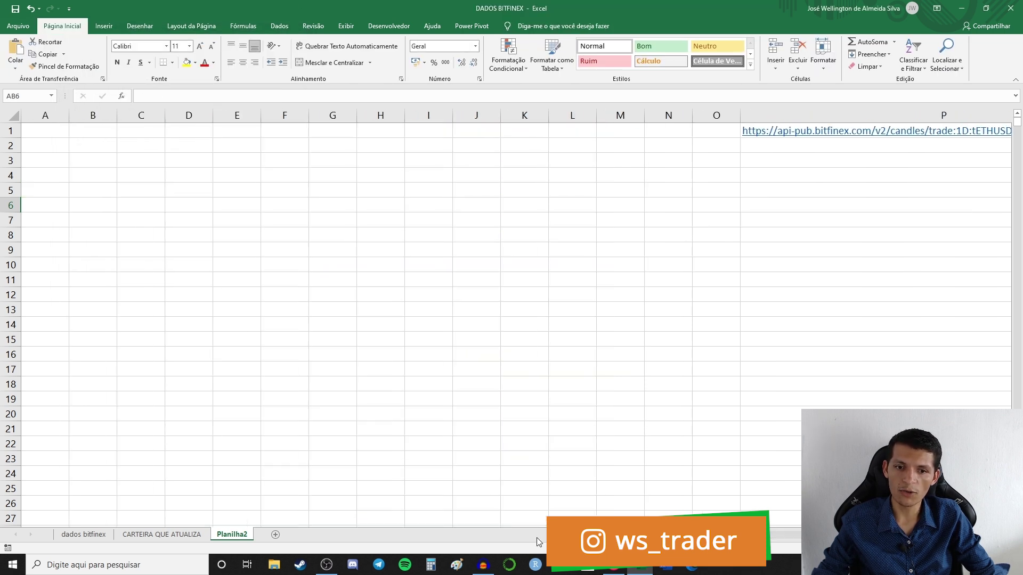
left_click(85, 535)
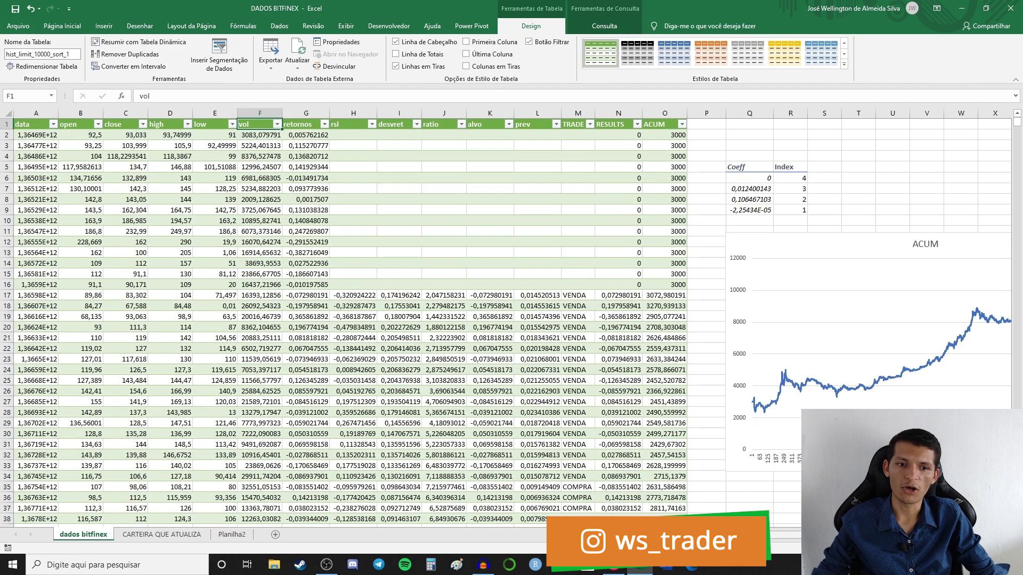
scroll(341, 320, "right", 5)
scroll(799, 539, "left", 5)
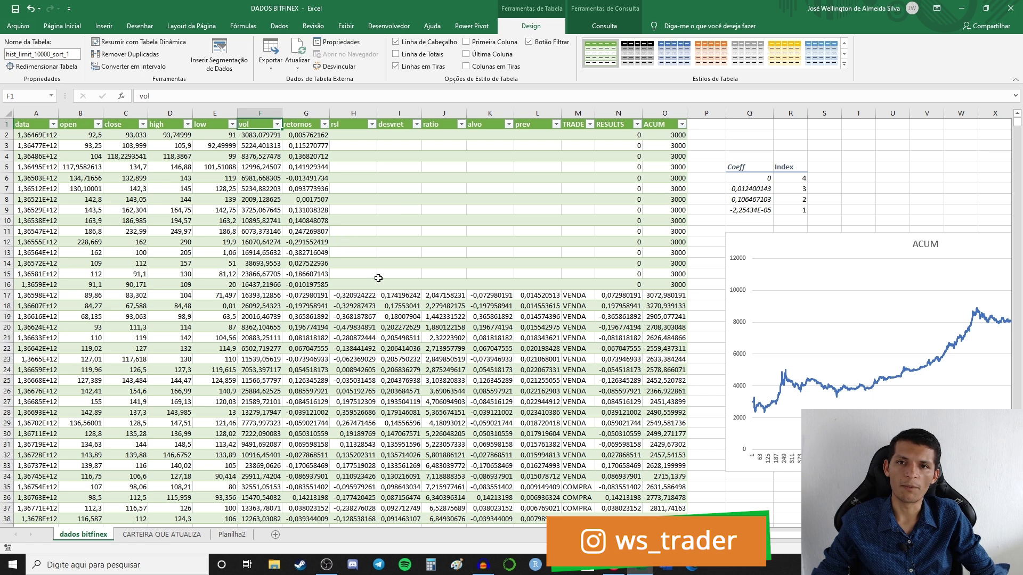
scroll(798, 519, "right", 5)
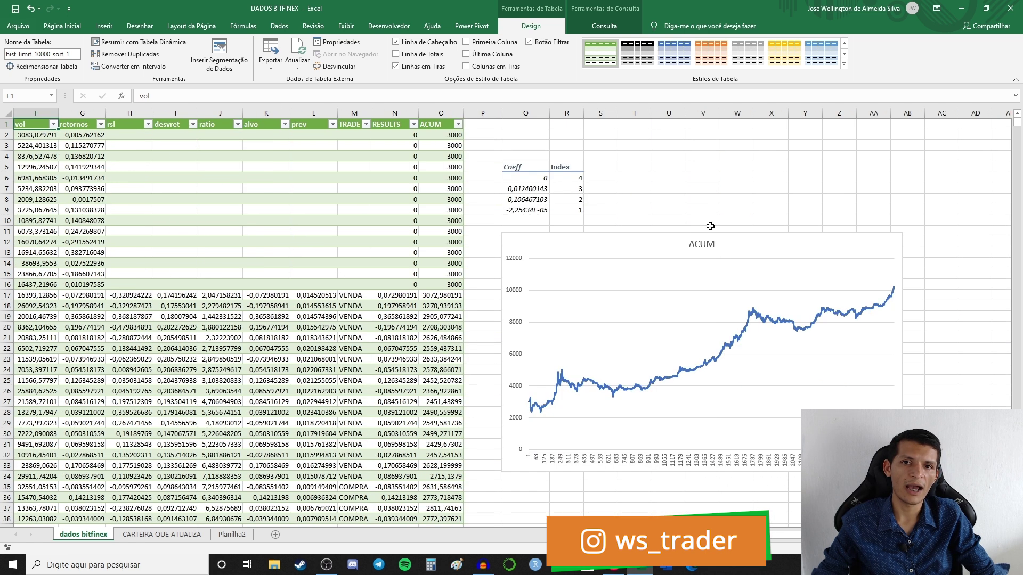
Inspect the INDEX regression formulas in the column Q coefficient cells without changing them.
left_click(533, 189)
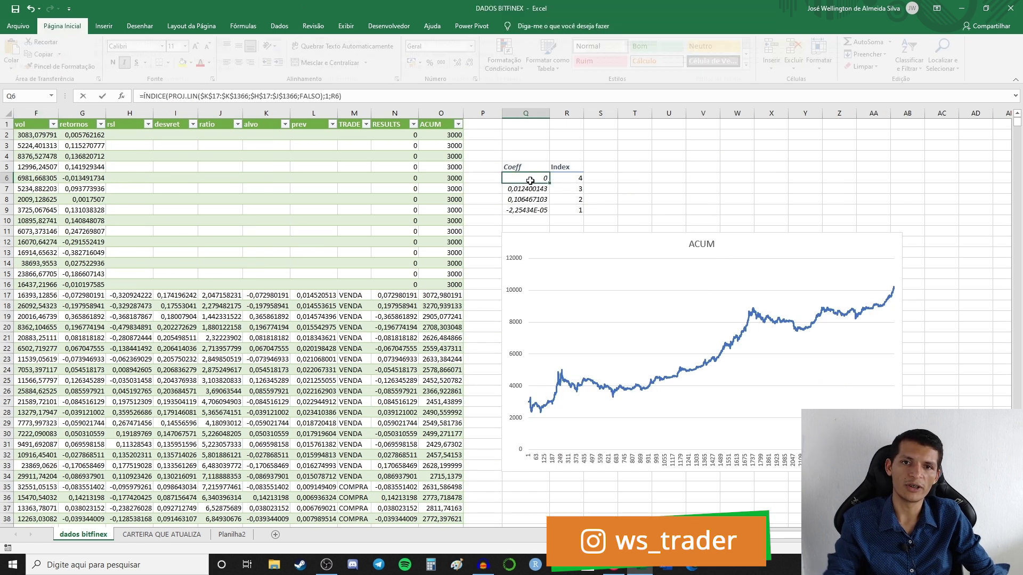
double_click(533, 189)
key("Escape")
double_click(534, 189)
key("Escape")
double_click(535, 210)
key("Escape")
double_click(536, 210)
key("Tab")
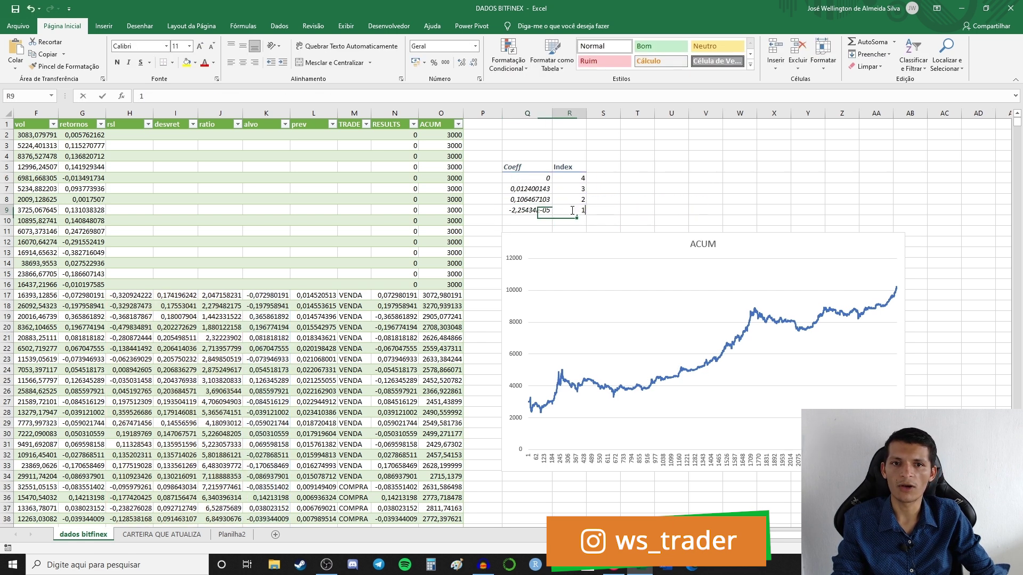
key("Down")
key("Up")
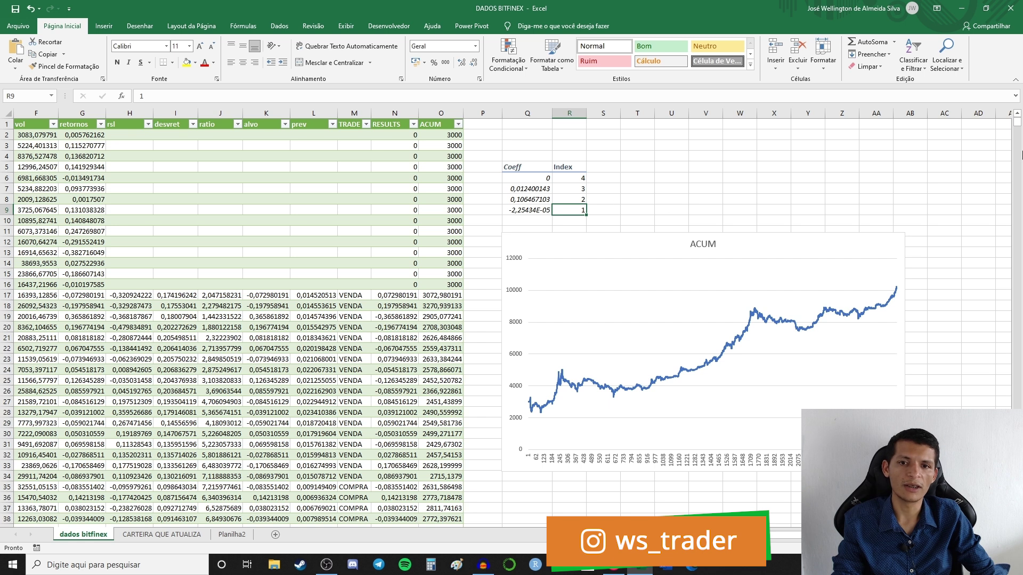
Jump to the end of the candle data, then go to the CARTEIRA QUE ATUALIZA sheet.
left_click_drag(1017, 122, 1017, 509)
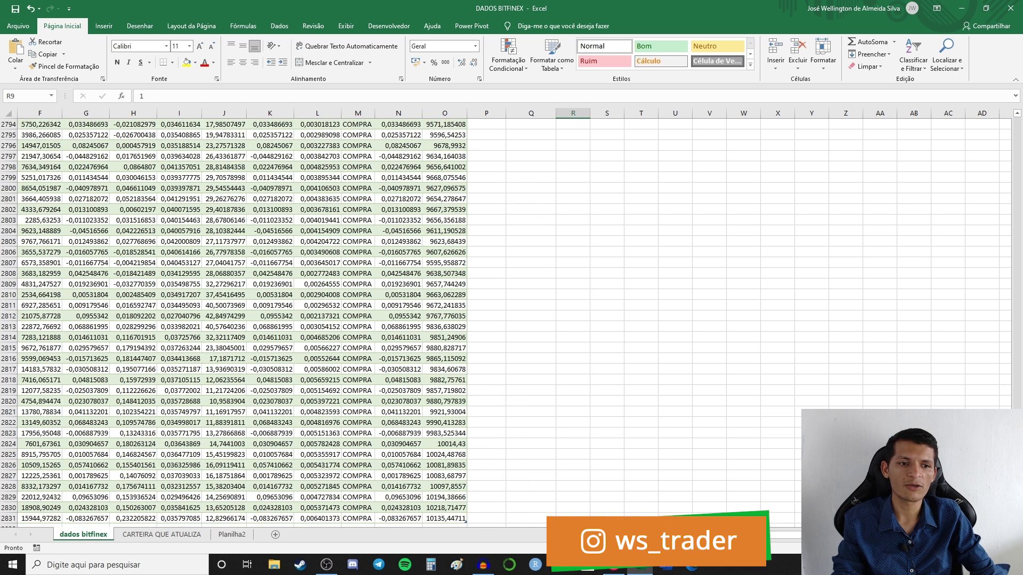
scroll(695, 457, "left", 5)
scroll(695, 457, "down", 6)
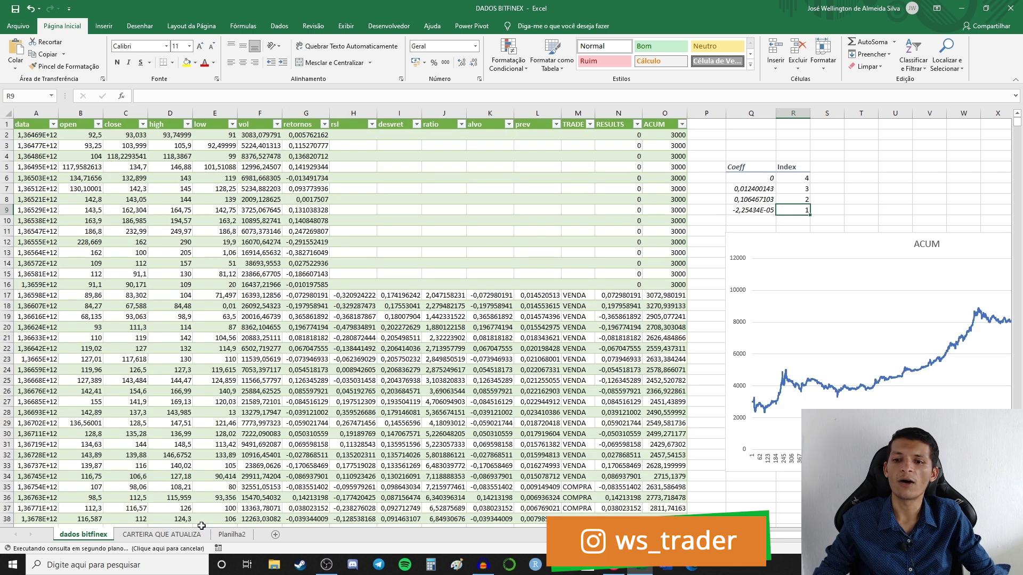
left_click(198, 534)
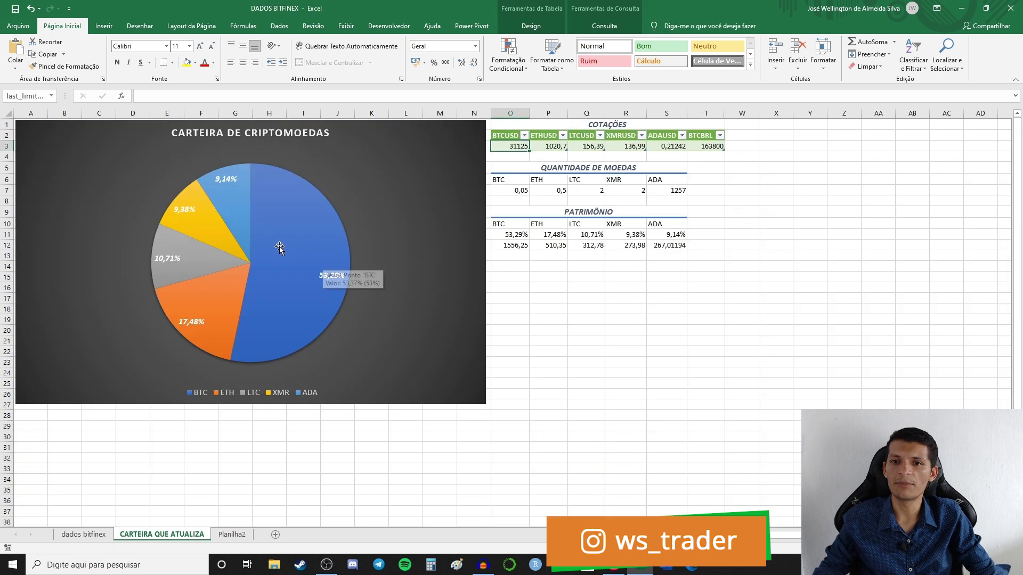
mouse_move(303, 304)
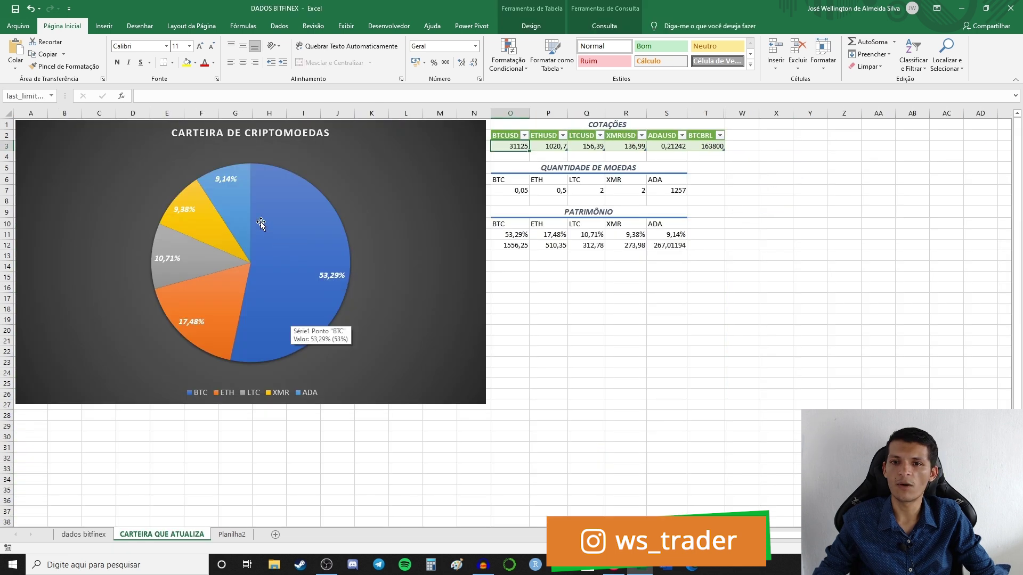
Go to the Planilha2 sheet and select the empty cell below BTCUSD.
left_click(235, 535)
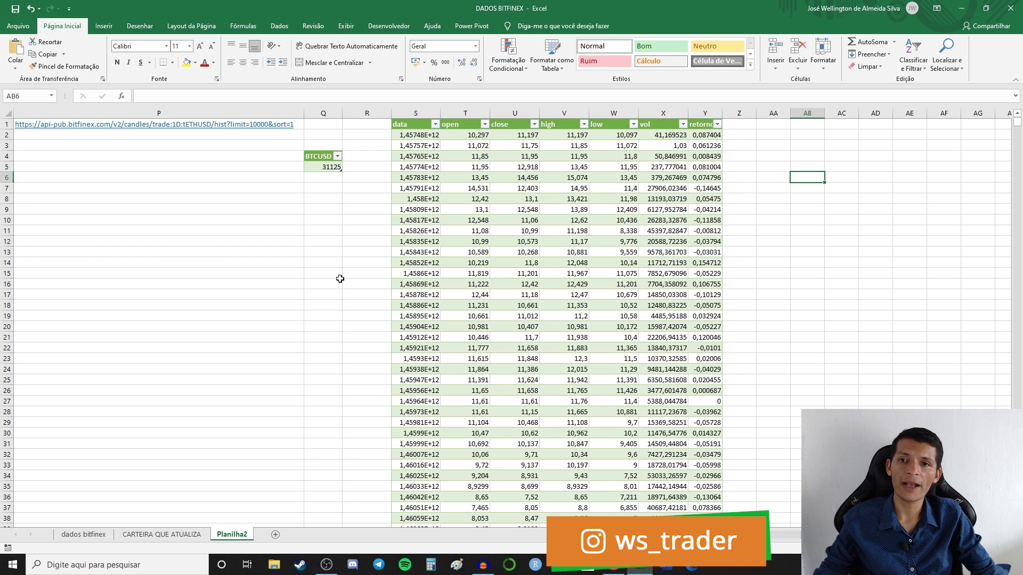
left_click(318, 186)
Switch to Firefox and bring up the Mercado Bitcoin API documentation.
left_click(328, 233)
key("alt+Tab")
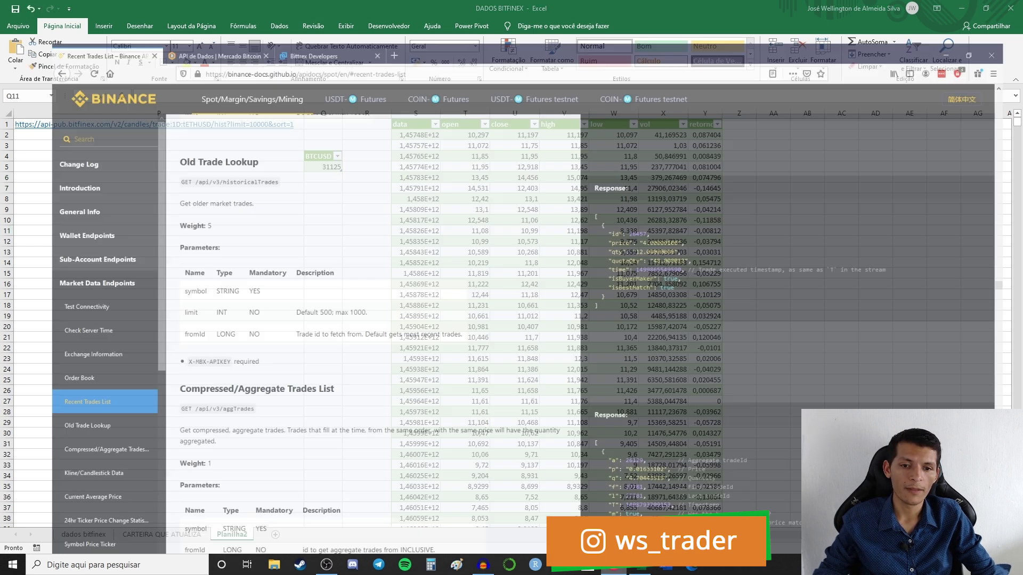
left_click(134, 6)
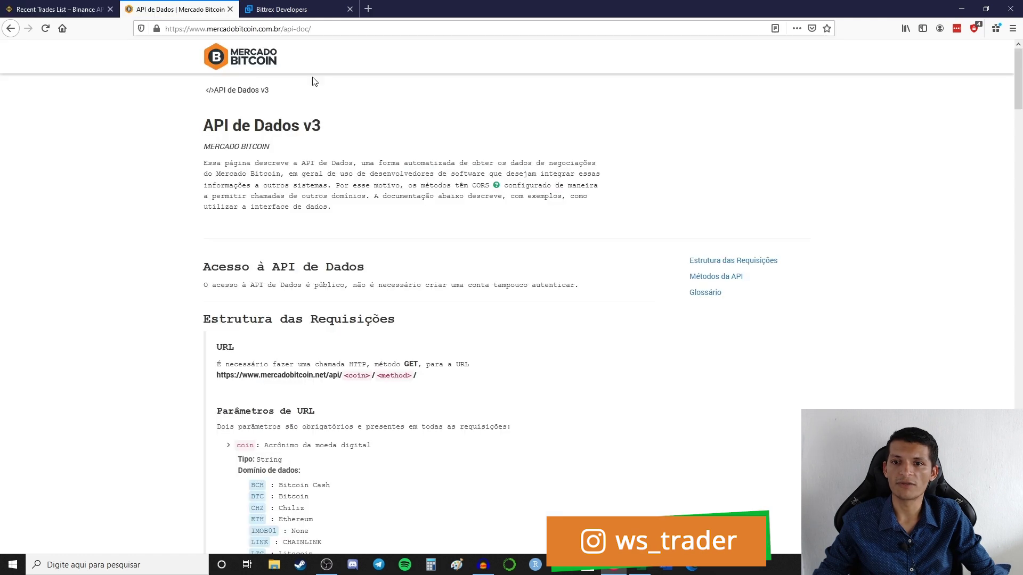
left_click(331, 34)
left_click(80, 196)
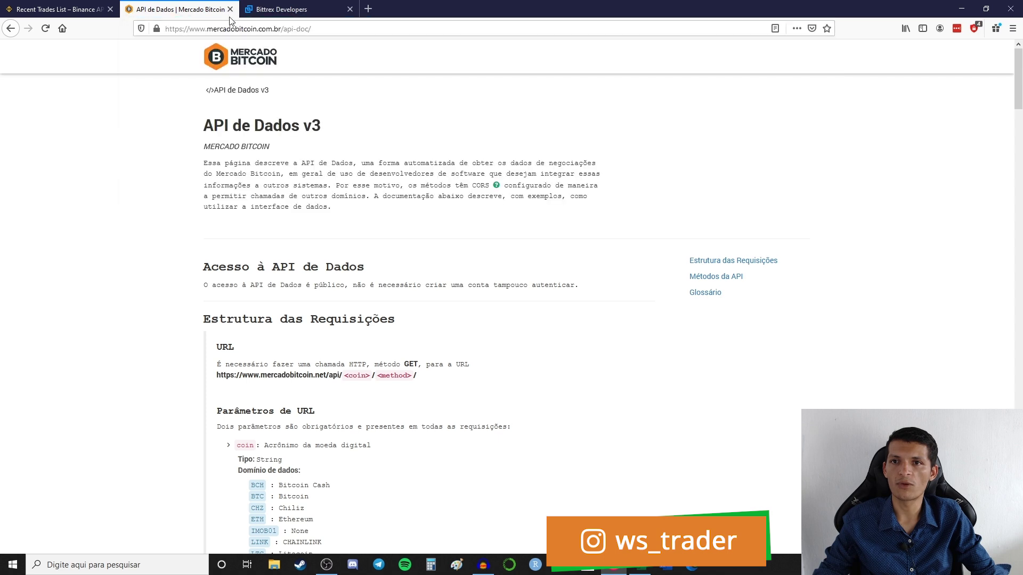
left_click(285, 29)
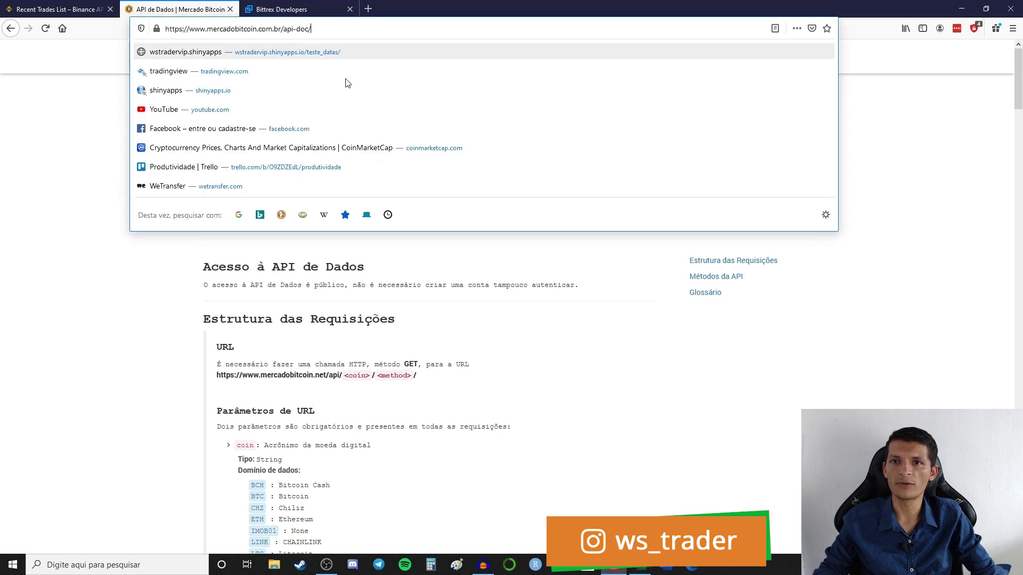
left_click(130, 269)
scroll(188, 285, "down", 1)
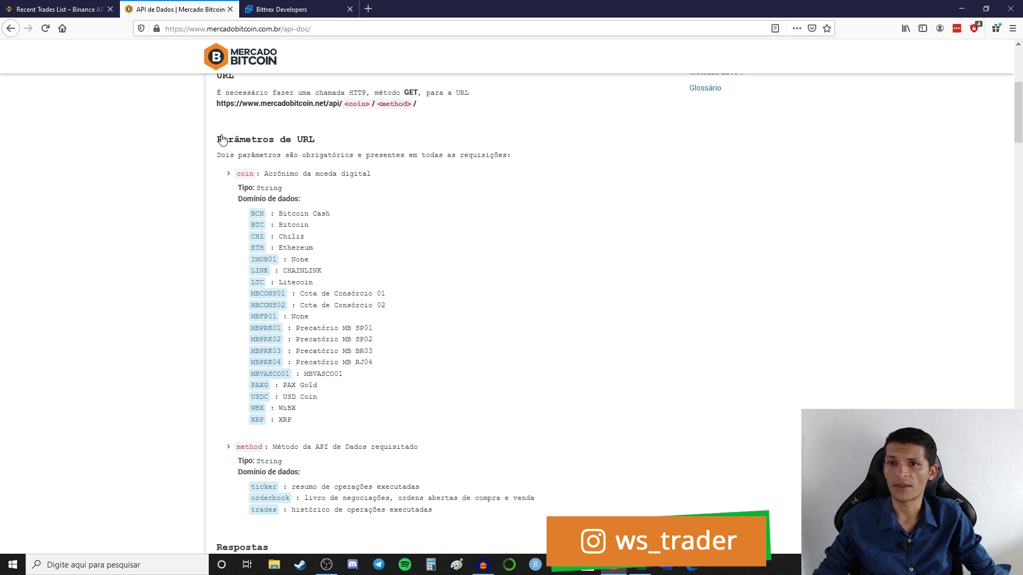
scroll(312, 199, "down", 4)
scroll(351, 303, "down", 3)
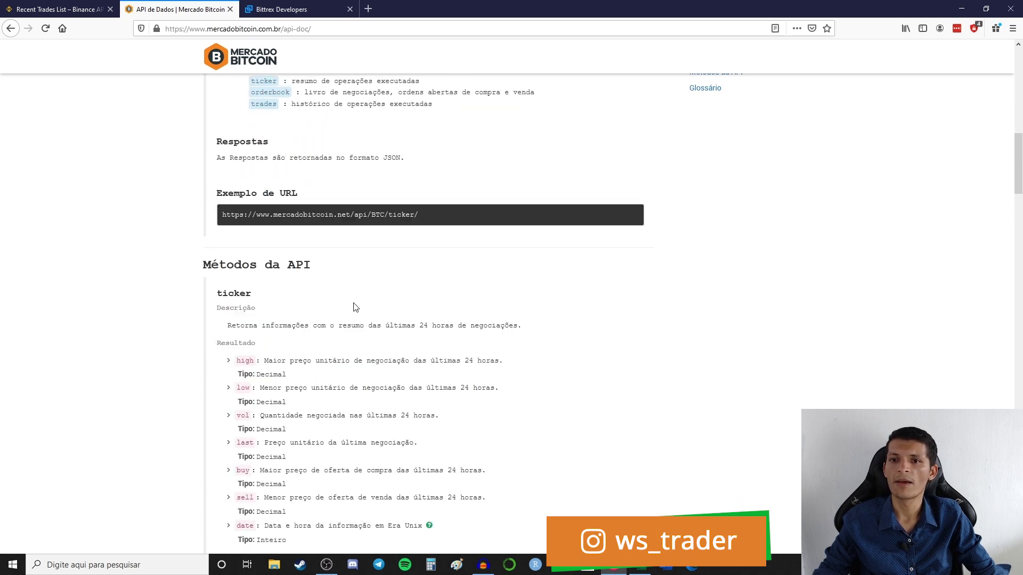
scroll(352, 316, "down", 3)
scroll(293, 279, "up", 1)
scroll(357, 346, "up", 3)
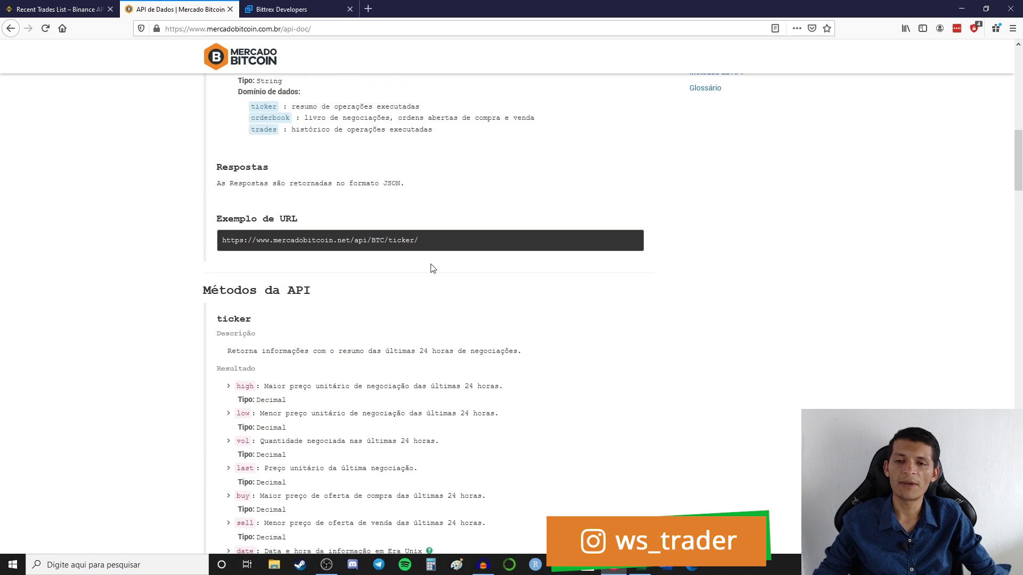
left_click_drag(411, 240, 222, 251)
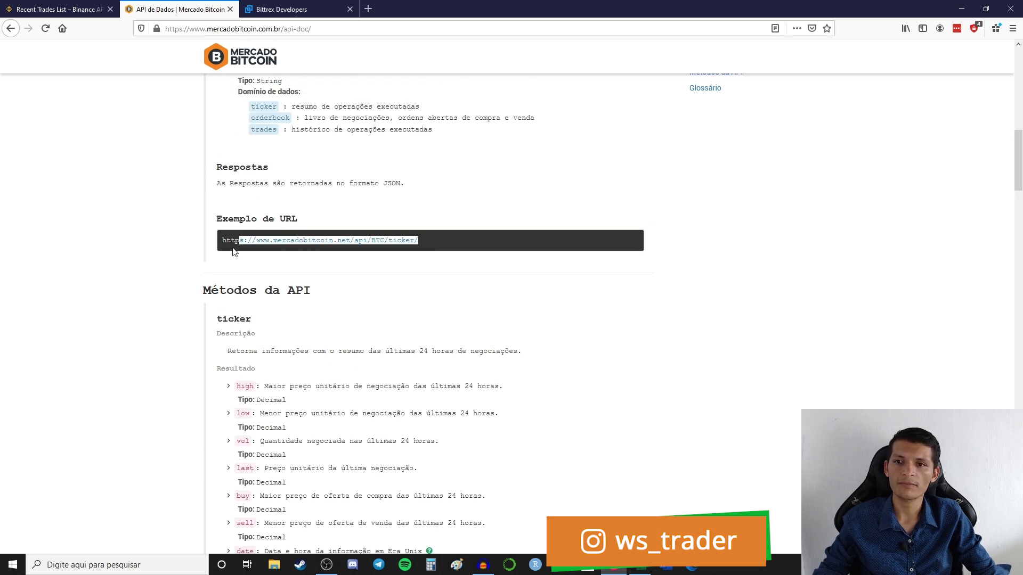
right_click(271, 241)
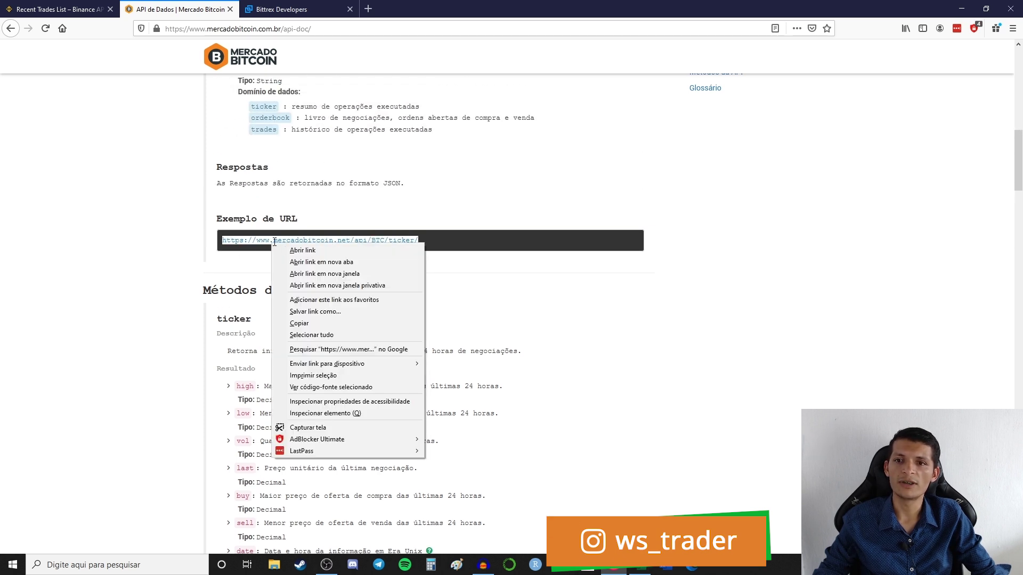
left_click(314, 328)
Paste the ticker URL into cell P3 on Planilha2.
left_click(639, 565)
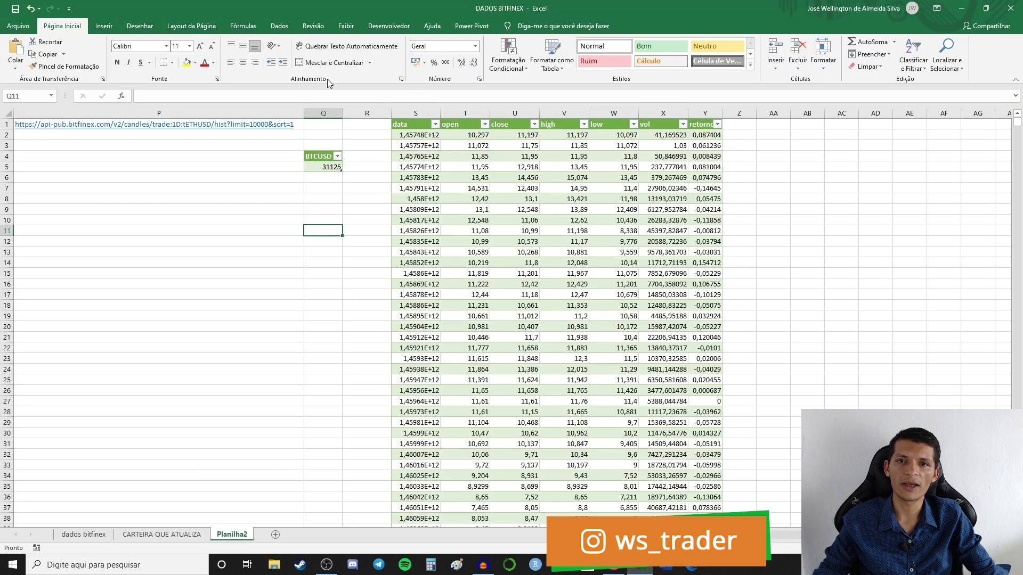
double_click(105, 146)
key("ctrl+v")
key("ctrl+shift+Left")
key("ctrl+shift+Left")
key("Return")
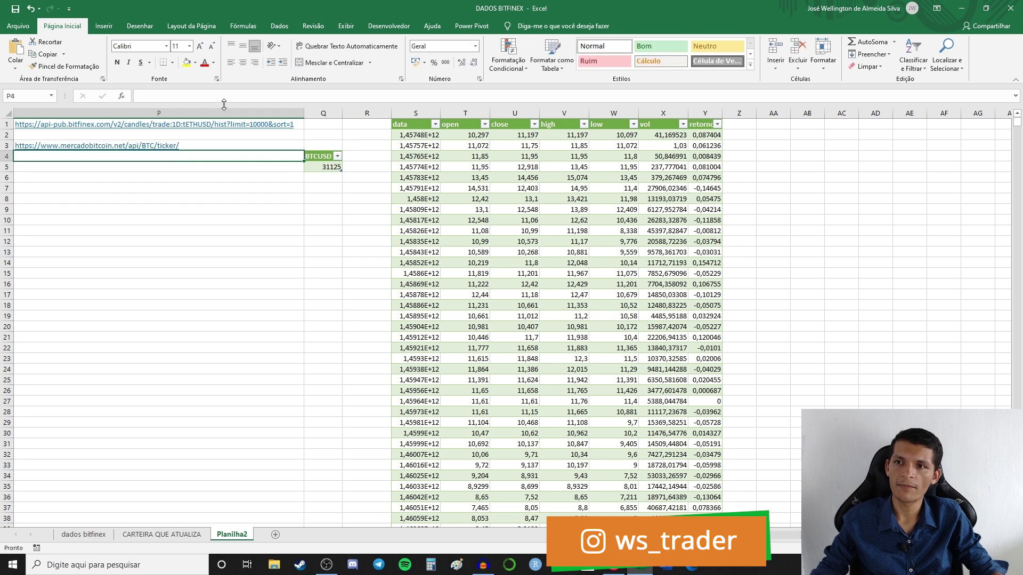
left_click(279, 25)
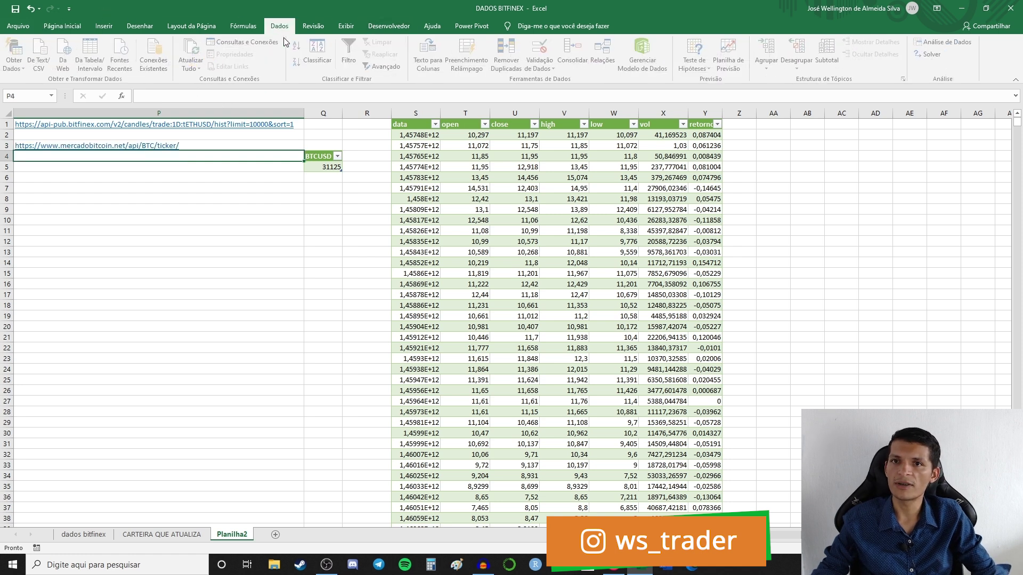
left_click(67, 66)
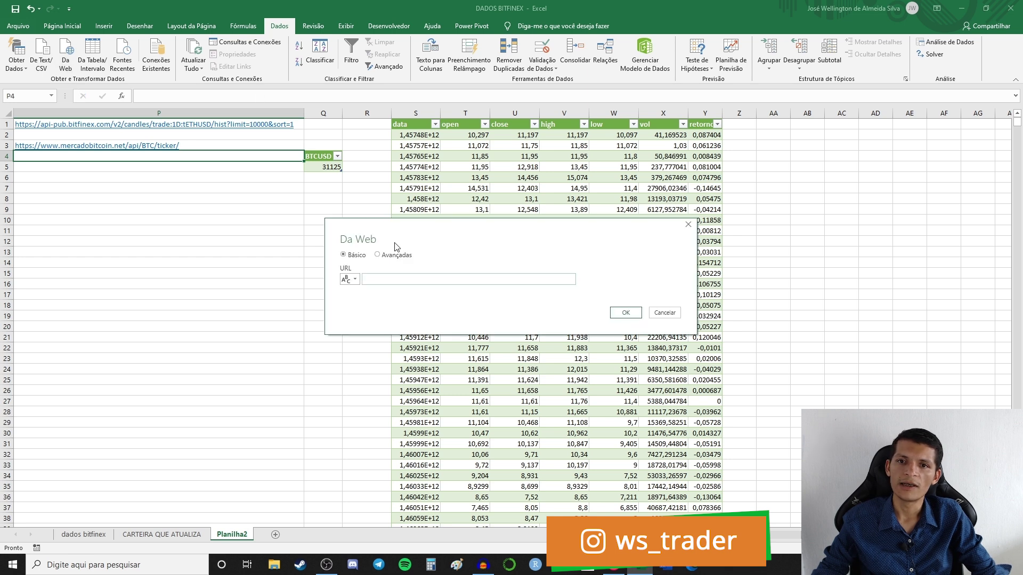
key("ctrl+v")
left_click(626, 313)
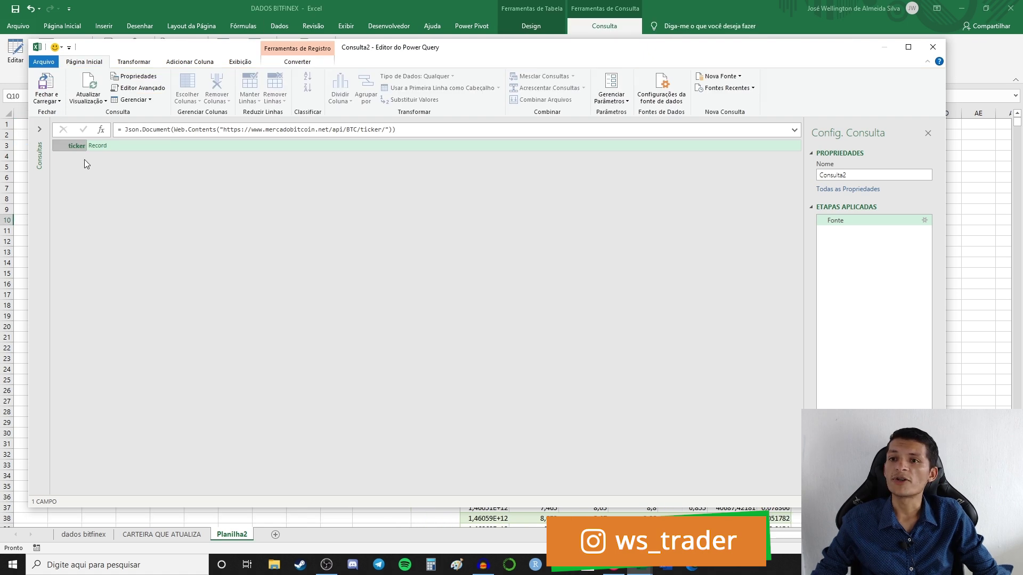
Convert the ticker Record to a table and expand Value into all eight fields.
right_click(97, 150)
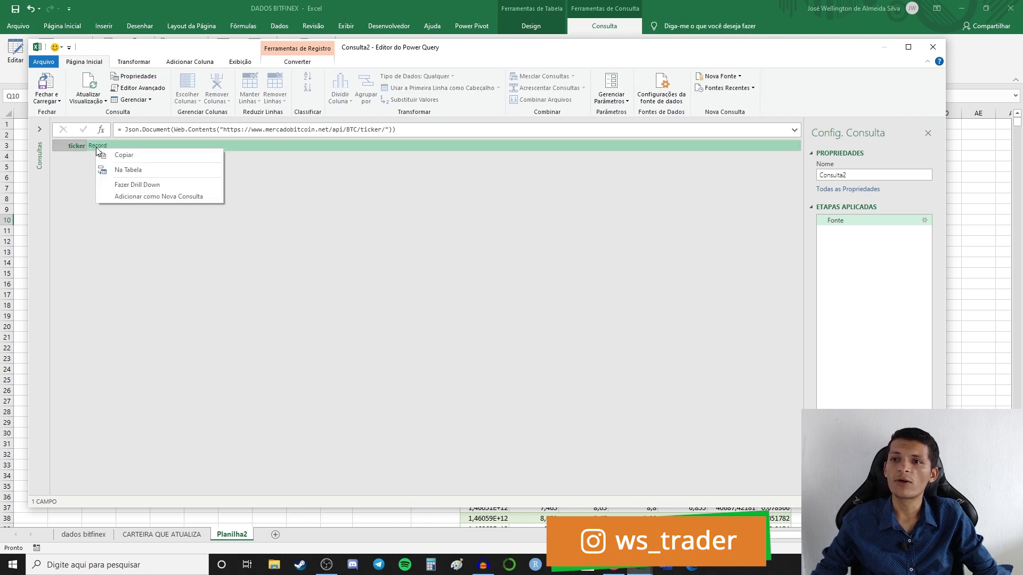
left_click(142, 171)
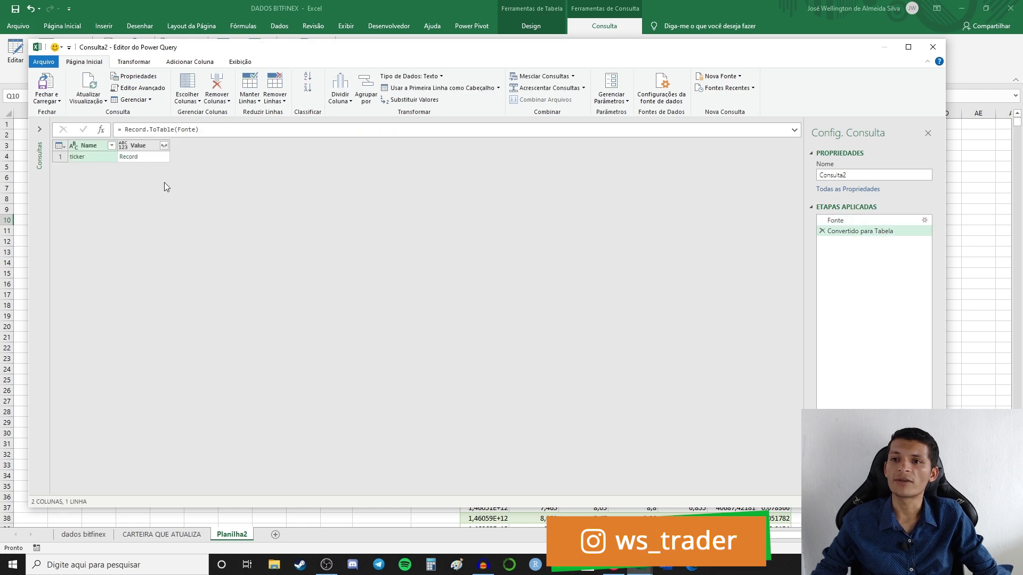
left_click(165, 146)
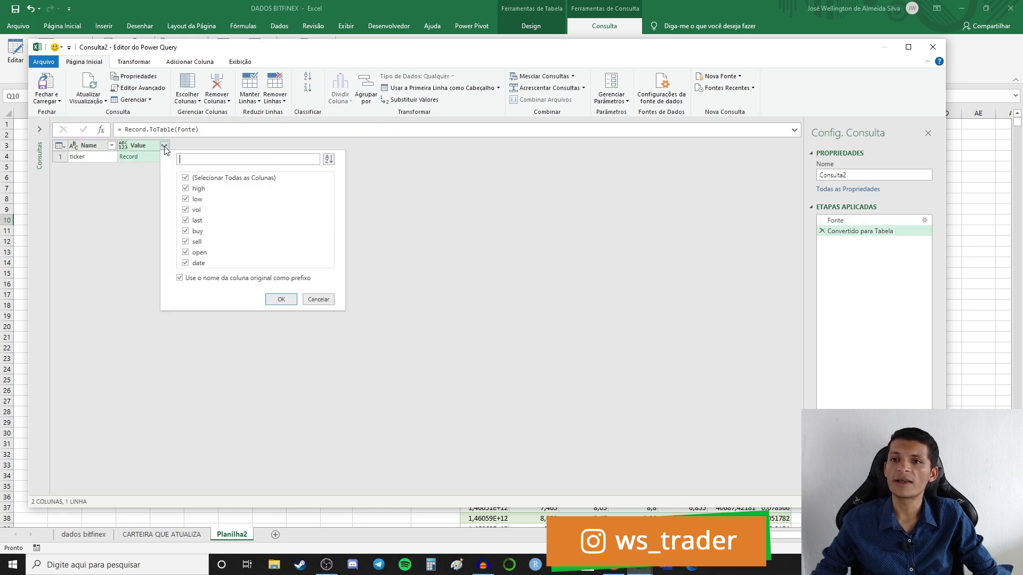
left_click(281, 299)
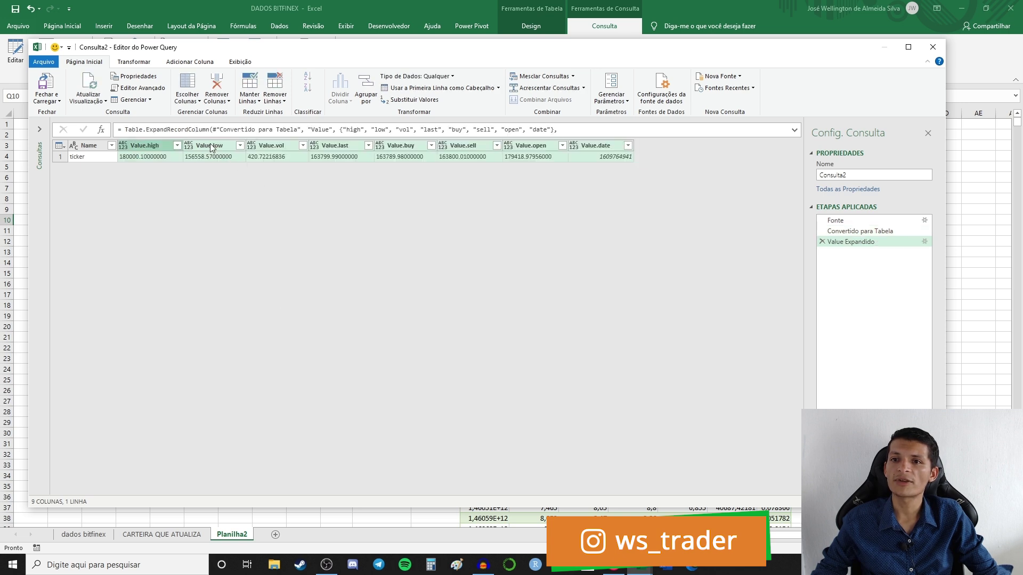
Review the expanded columns, Value.low through Value.date and back to Value.high.
left_click(214, 147)
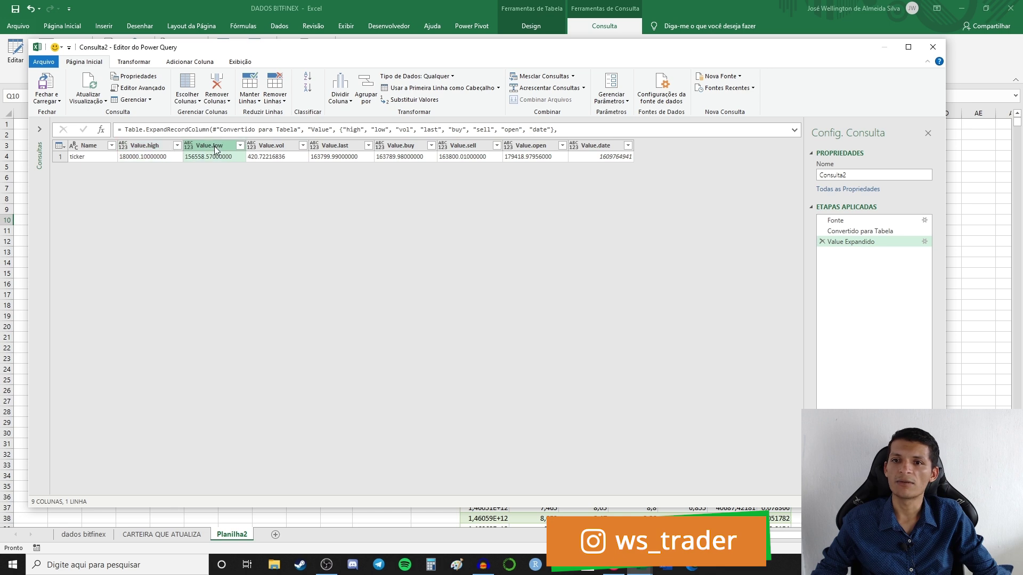
left_click(286, 146)
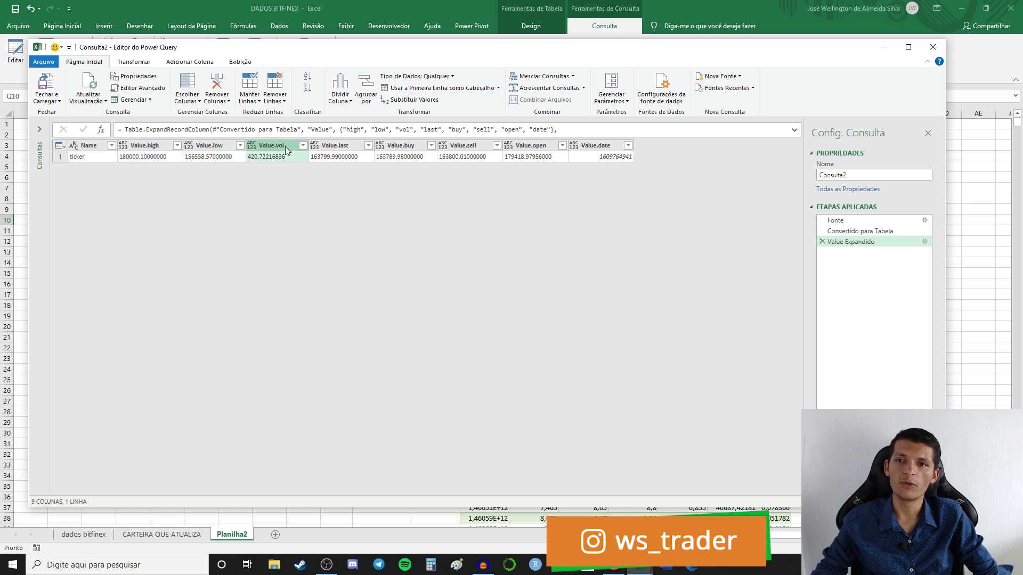
left_click(347, 147)
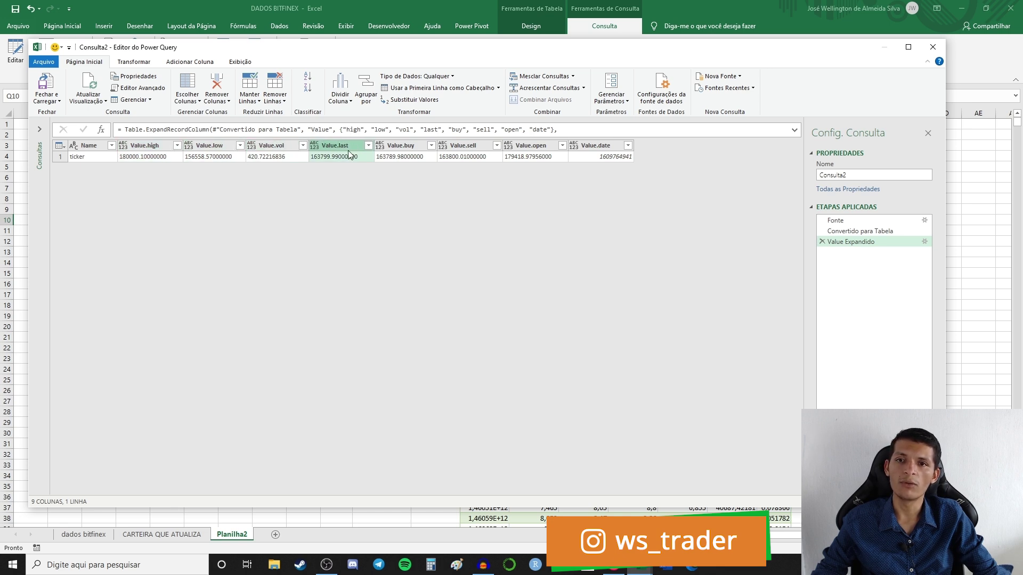
left_click(401, 148)
left_click(461, 150)
left_click(550, 150)
left_click(614, 154)
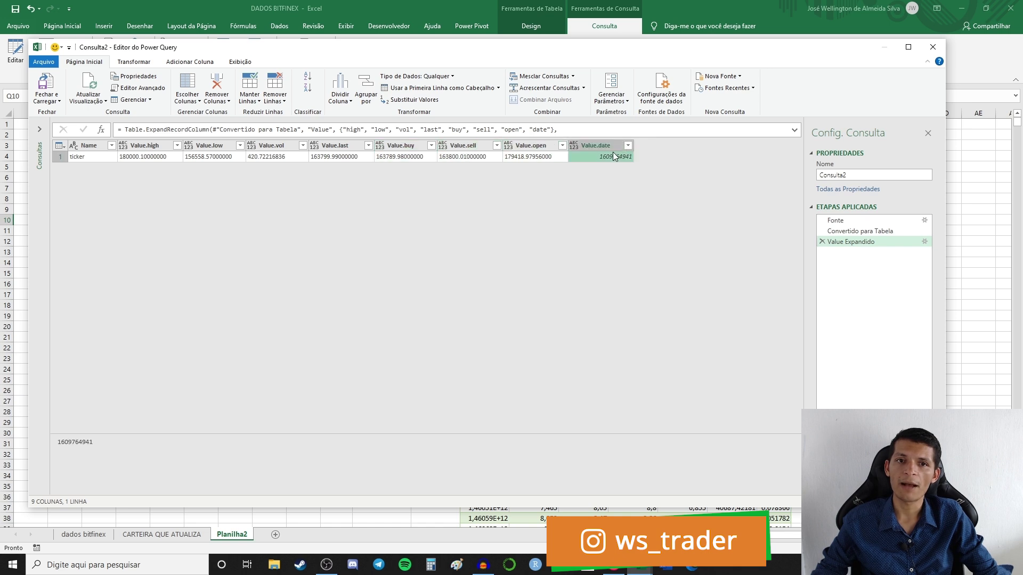
left_click(152, 147)
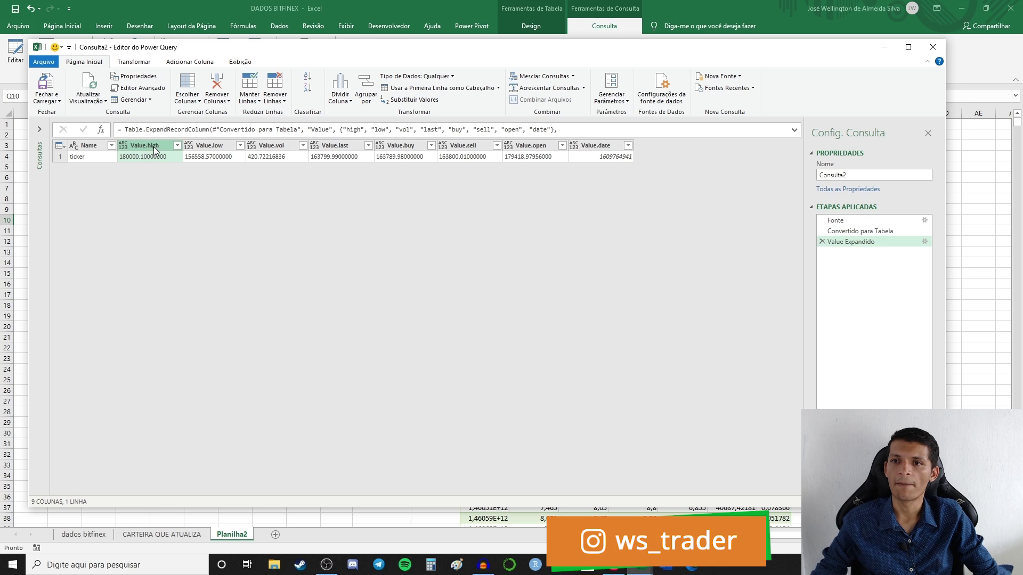
Rename Value.high and Value.low to high and low, and remove Value.vol.
double_click(154, 146)
type("high")
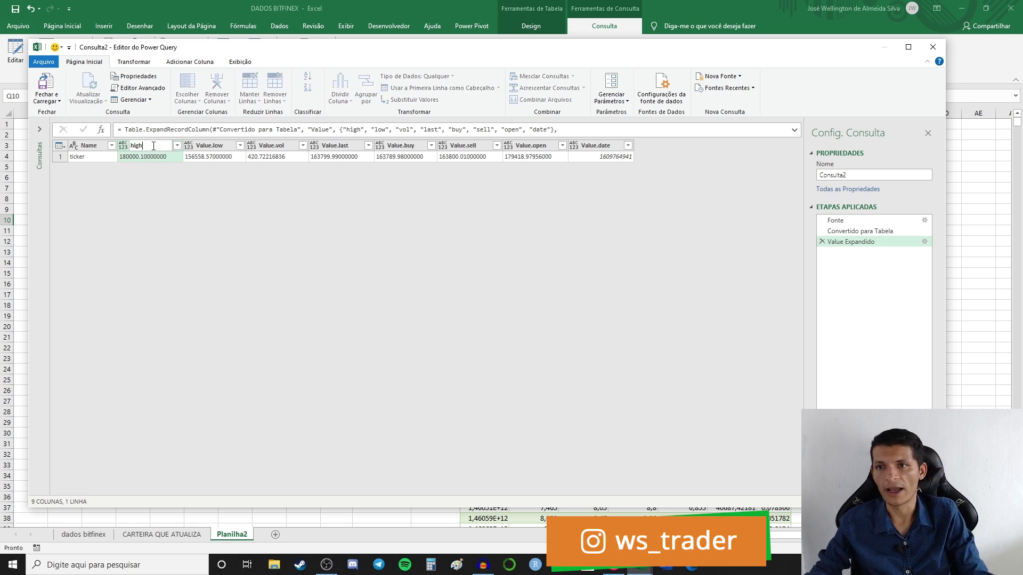
key("Return")
double_click(195, 147)
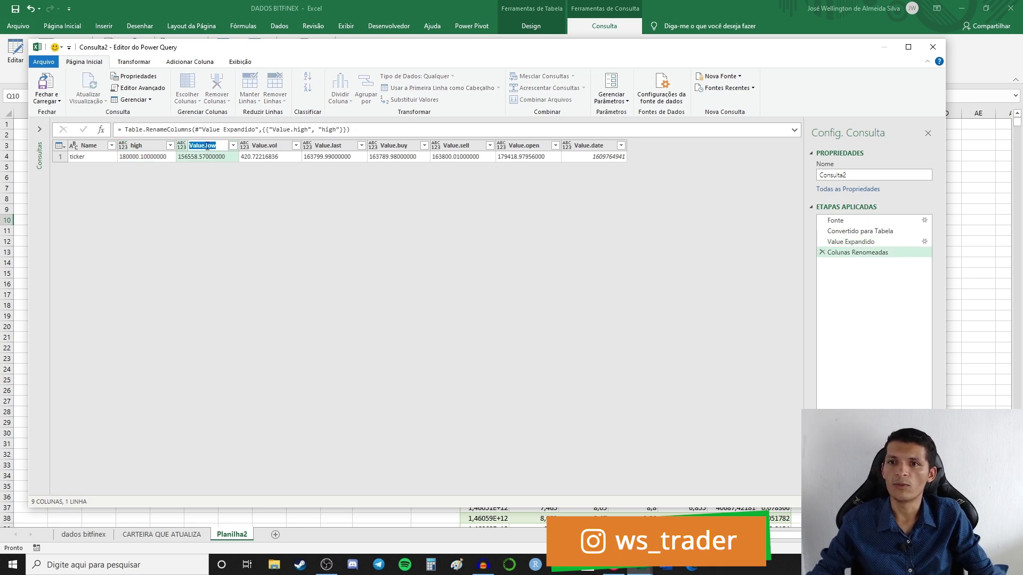
type("low")
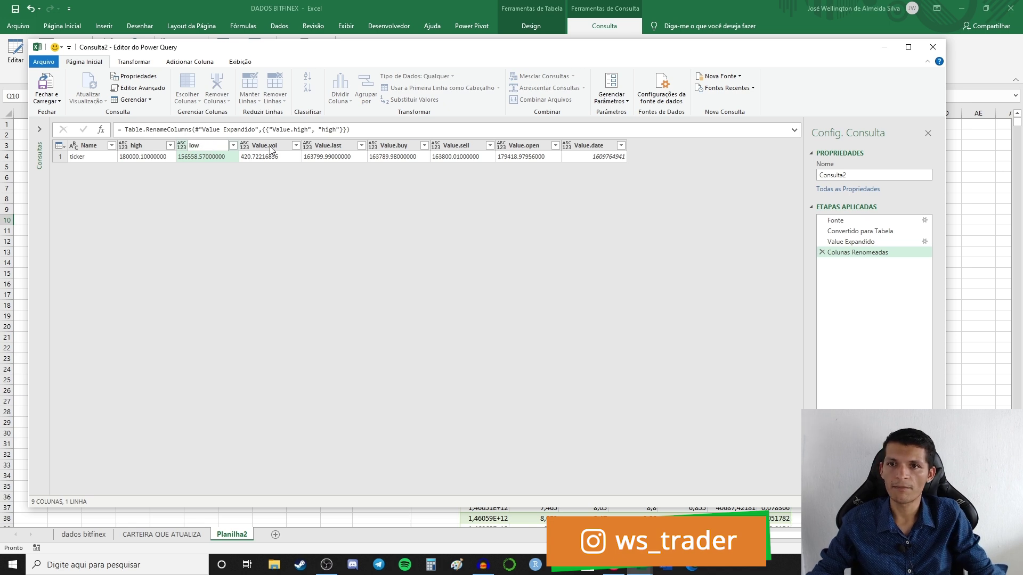
key("Return")
left_click(261, 150)
right_click(262, 148)
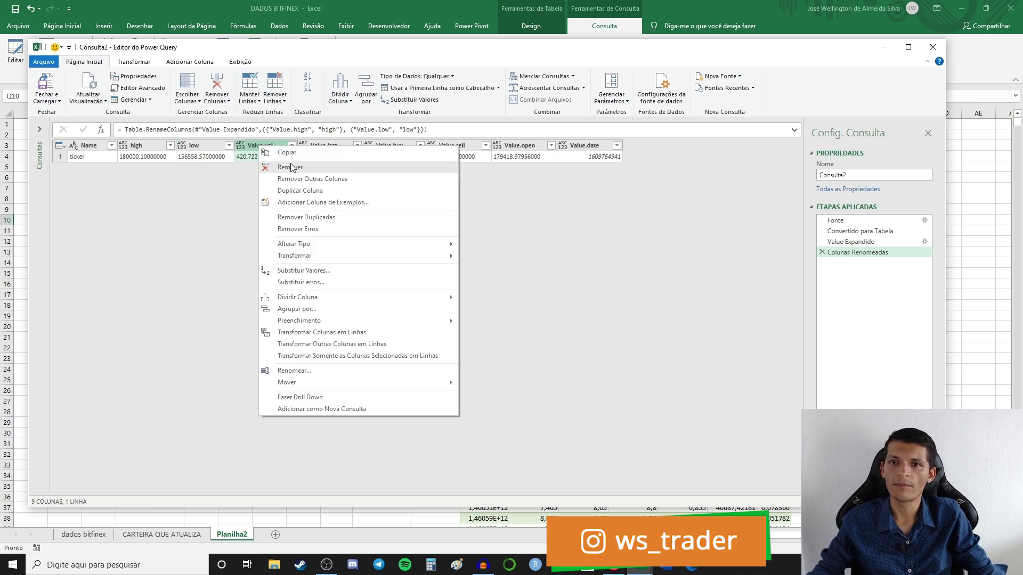
left_click(290, 167)
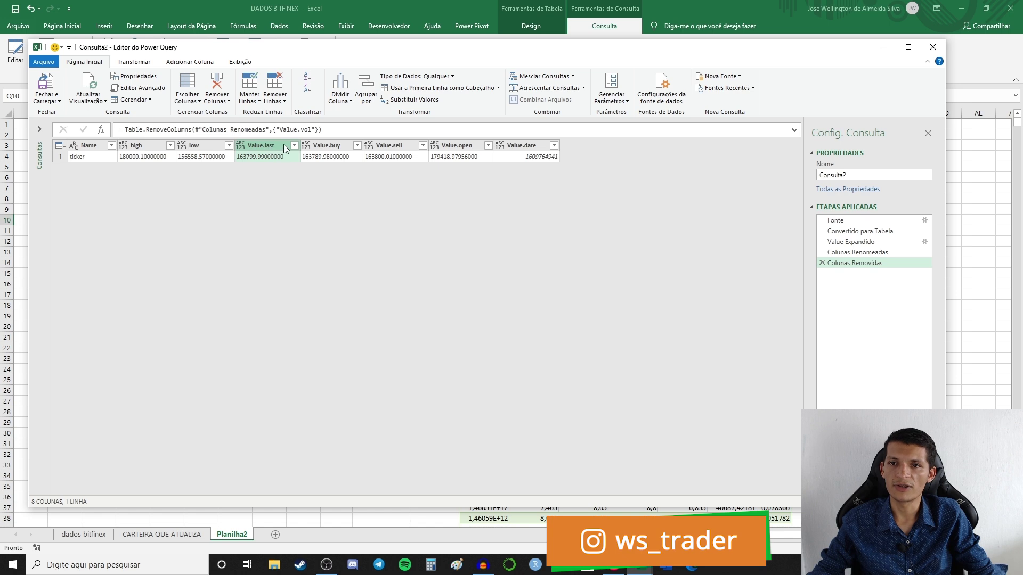
Rename Value.last to last and remove the Value.buy and Value.sell columns.
right_click(277, 145)
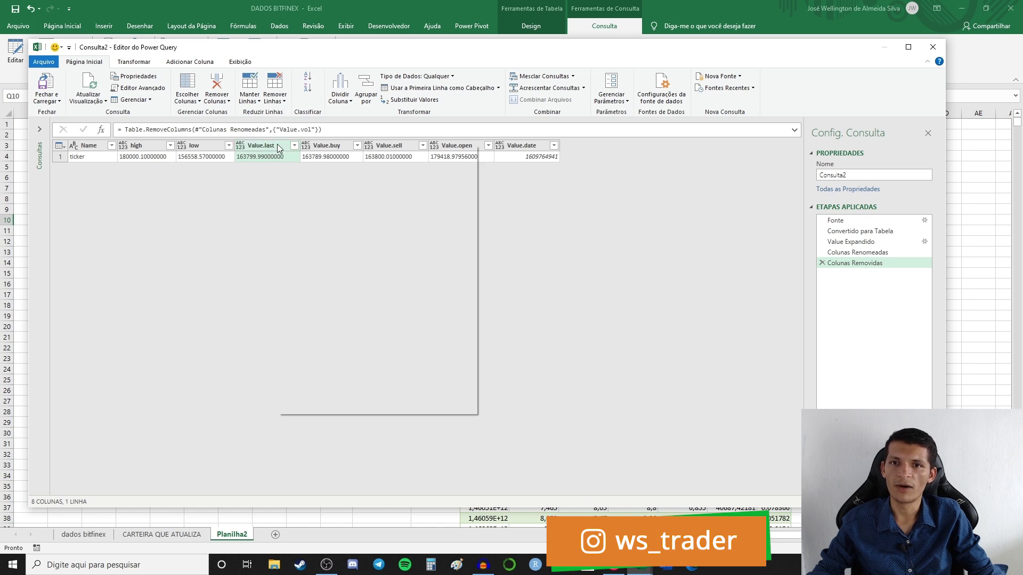
left_click(259, 156)
double_click(275, 146)
key("BackSpace")
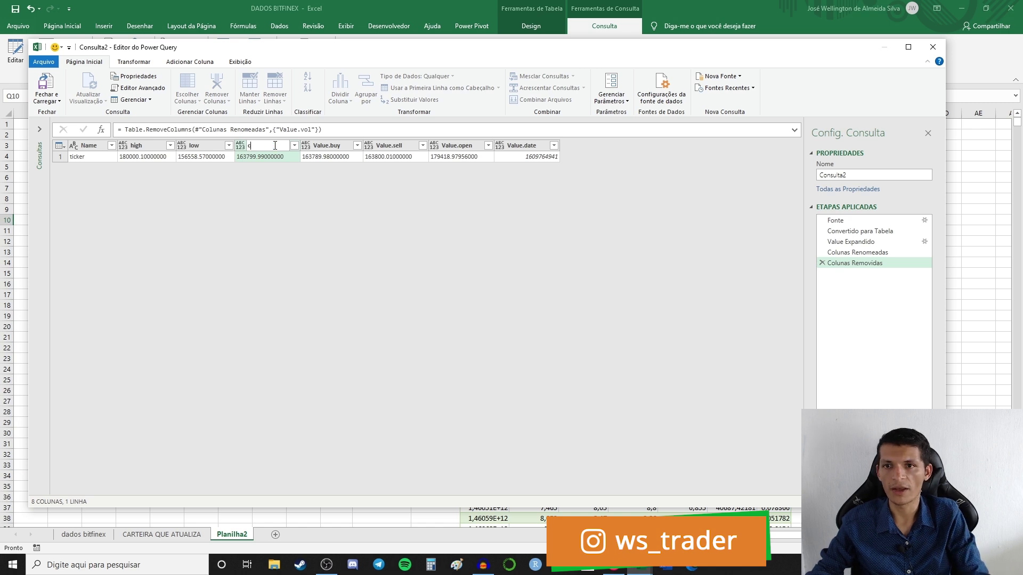
type("last")
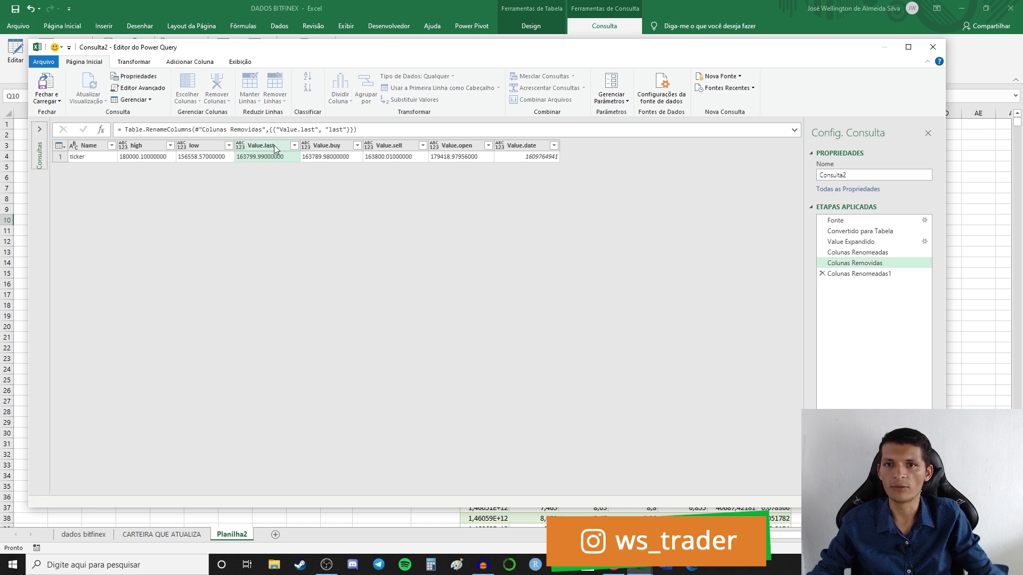
key("Return")
right_click(321, 146)
left_click(350, 169)
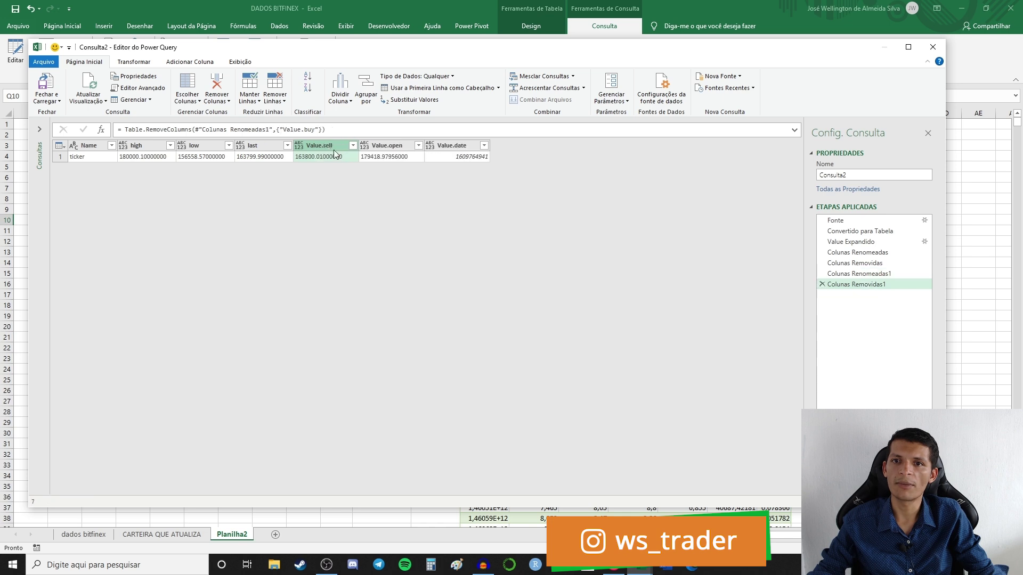
right_click(321, 147)
left_click(343, 169)
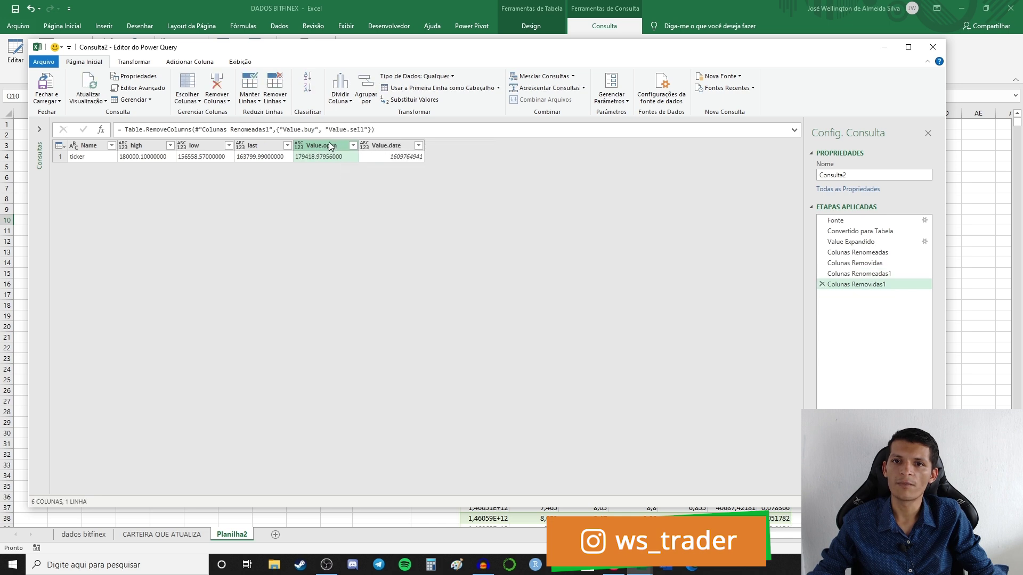
Rename Value.open to open and remove the Value.date and Name columns.
right_click(327, 142)
left_click(291, 189)
double_click(330, 147)
type("open")
key("Return")
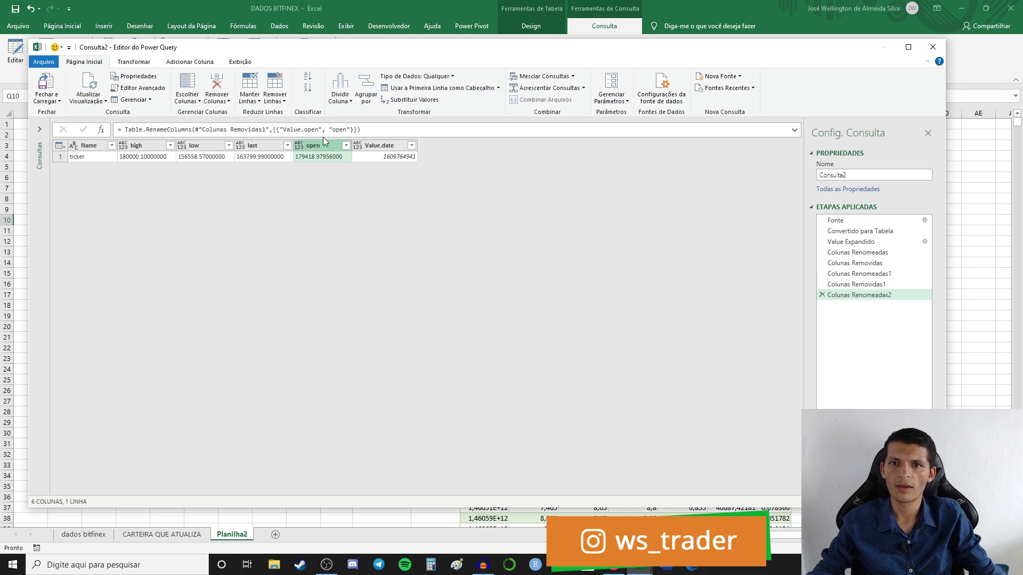
left_click(371, 142)
right_click(372, 141)
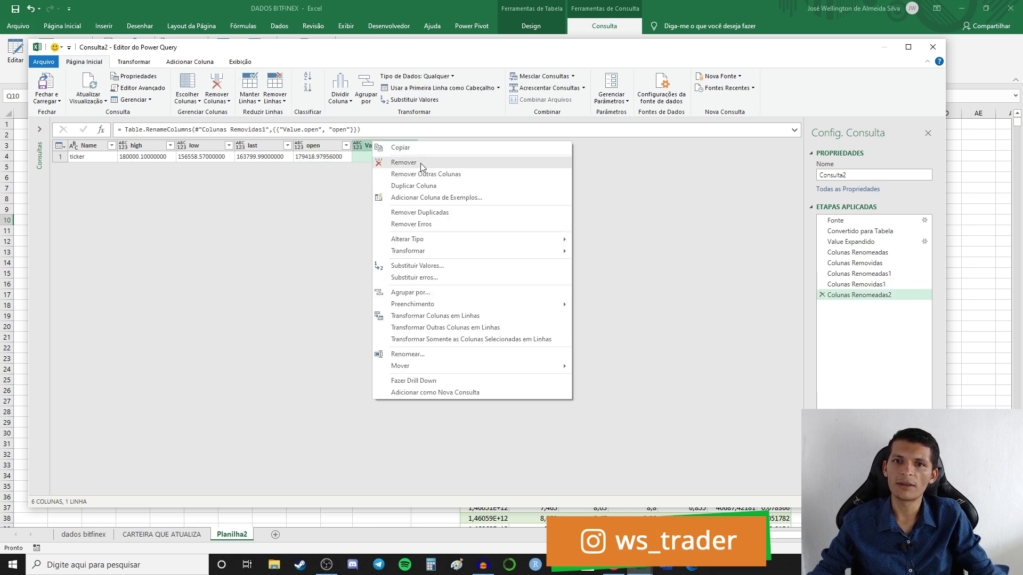
left_click(419, 162)
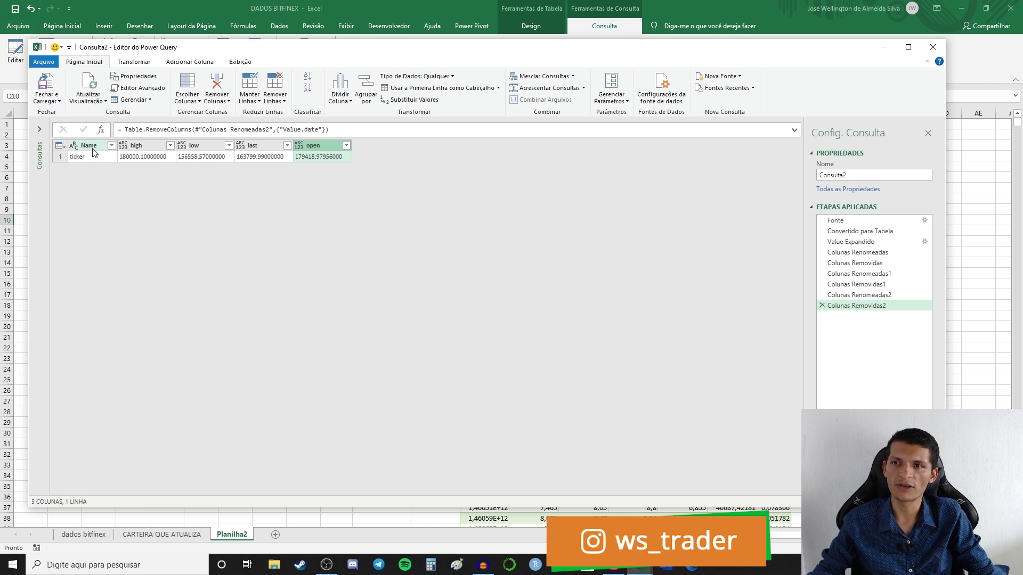
right_click(90, 146)
left_click(106, 162)
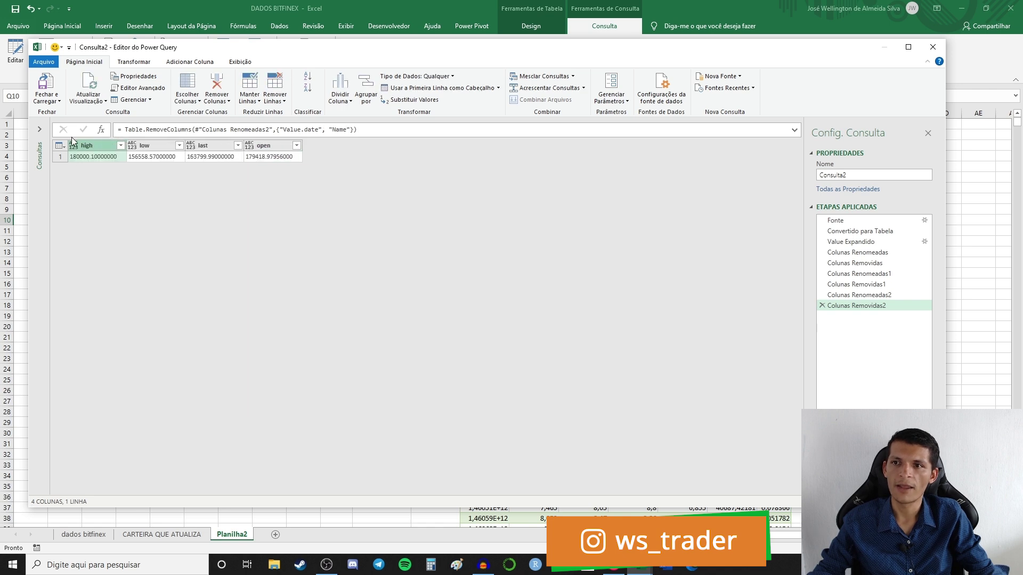
Check the values in the remaining high, low, last and open columns.
left_click(106, 156)
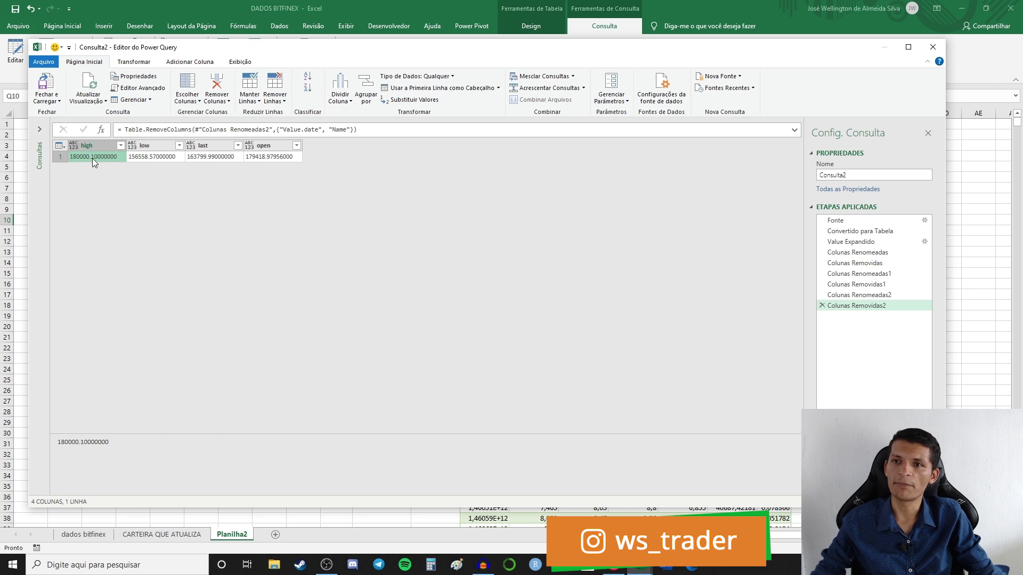
key("Right")
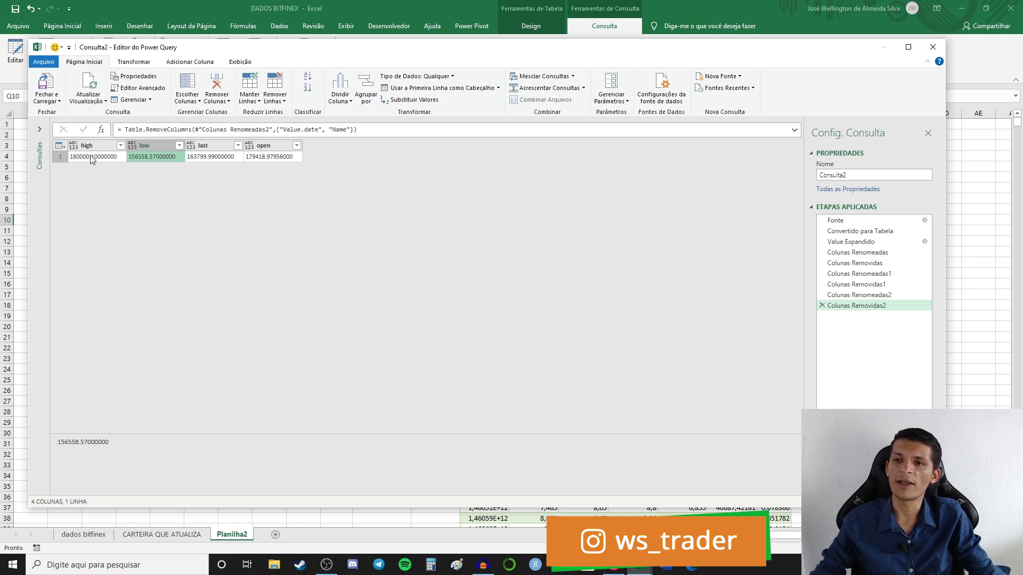
key("ctrl+space")
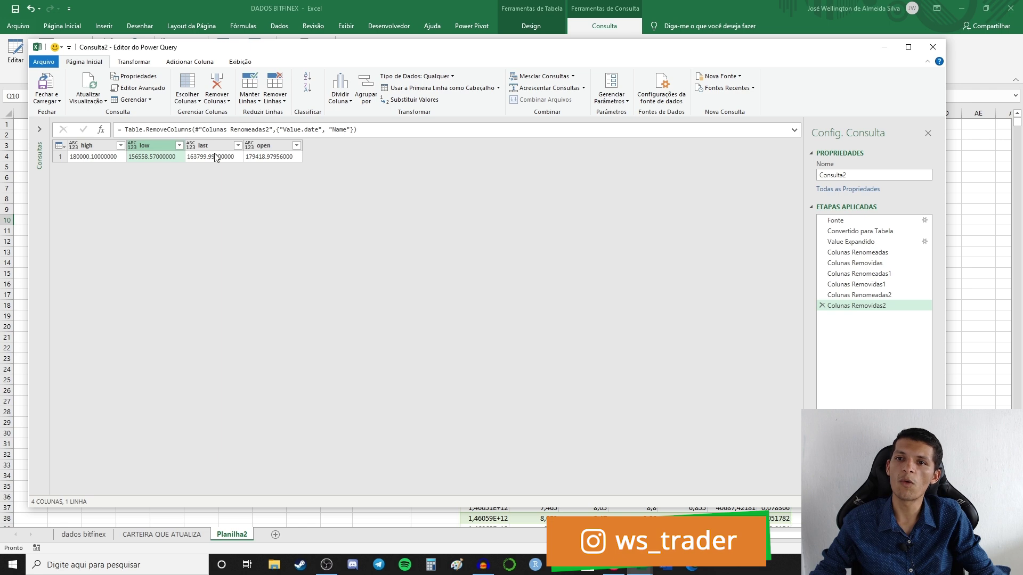
left_click(214, 156)
left_click(276, 156)
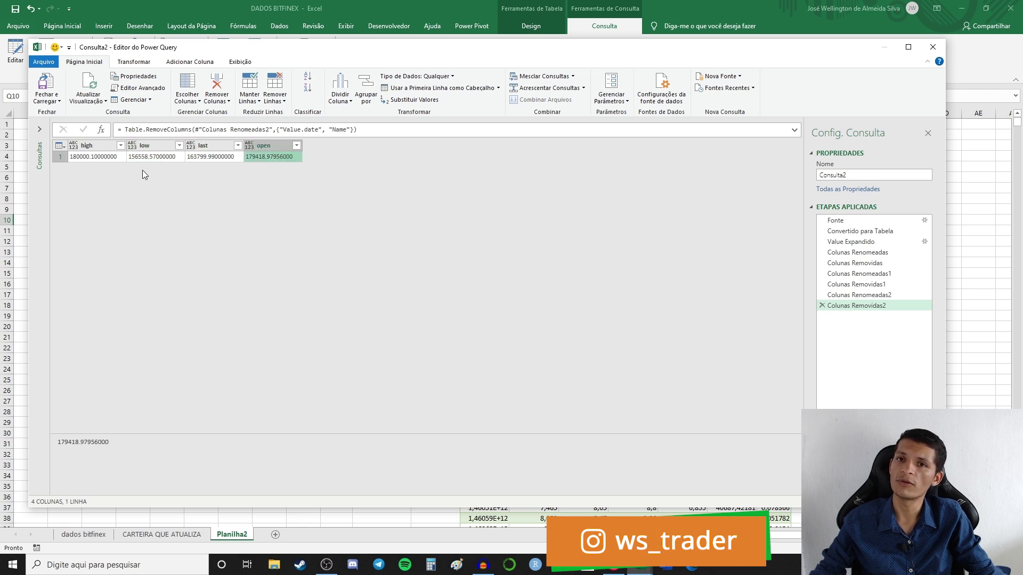
left_click(111, 158)
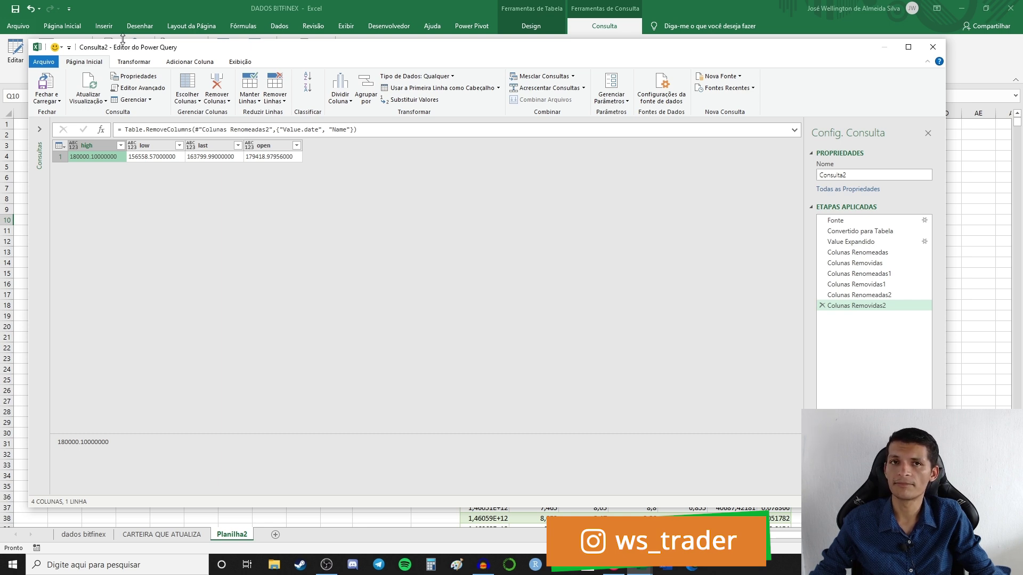
Change the high, low, last and open columns to the Whole Number type.
left_click(133, 63)
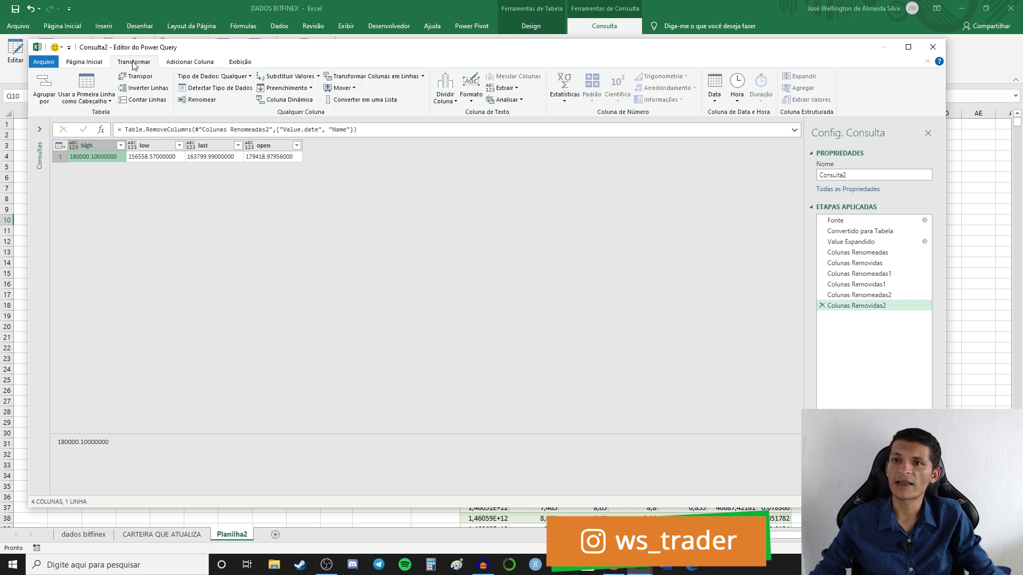
left_click(216, 88)
left_click(158, 146)
left_click(218, 88)
left_click(203, 157)
left_click(216, 87)
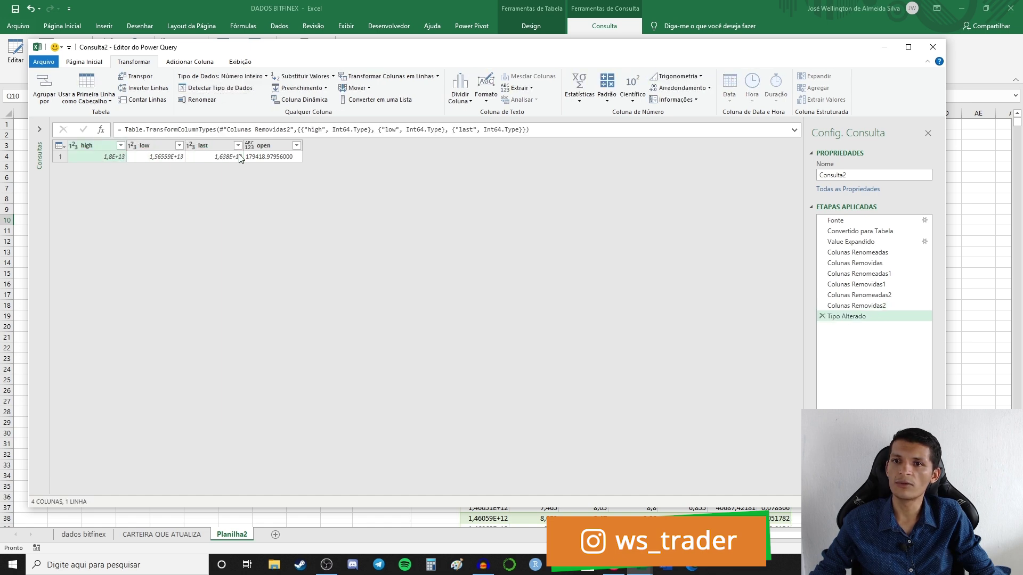
left_click(254, 156)
left_click(219, 87)
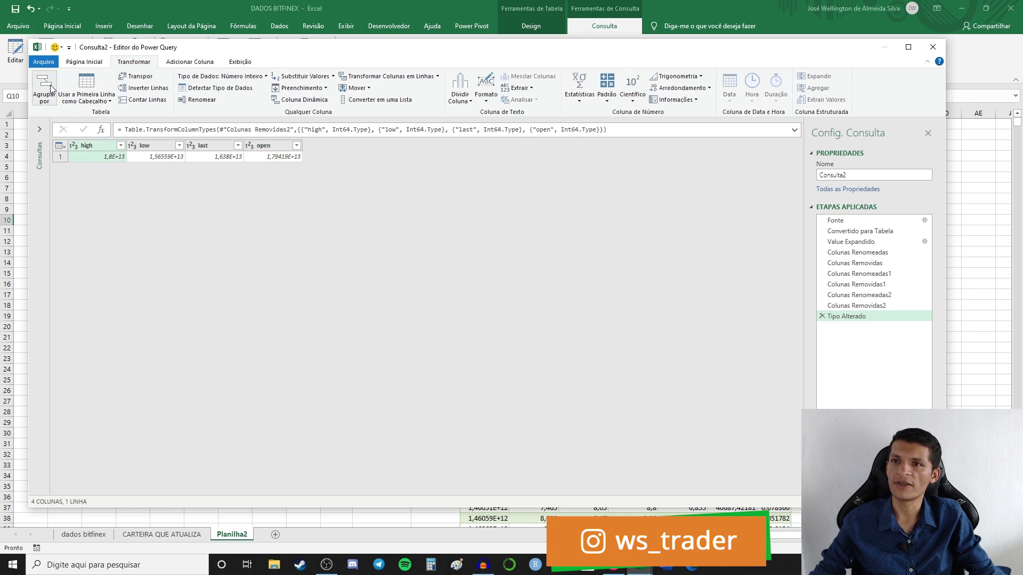
Close the Power Query editor and load the query as a table on Planilha2.
left_click(88, 60)
left_click(47, 98)
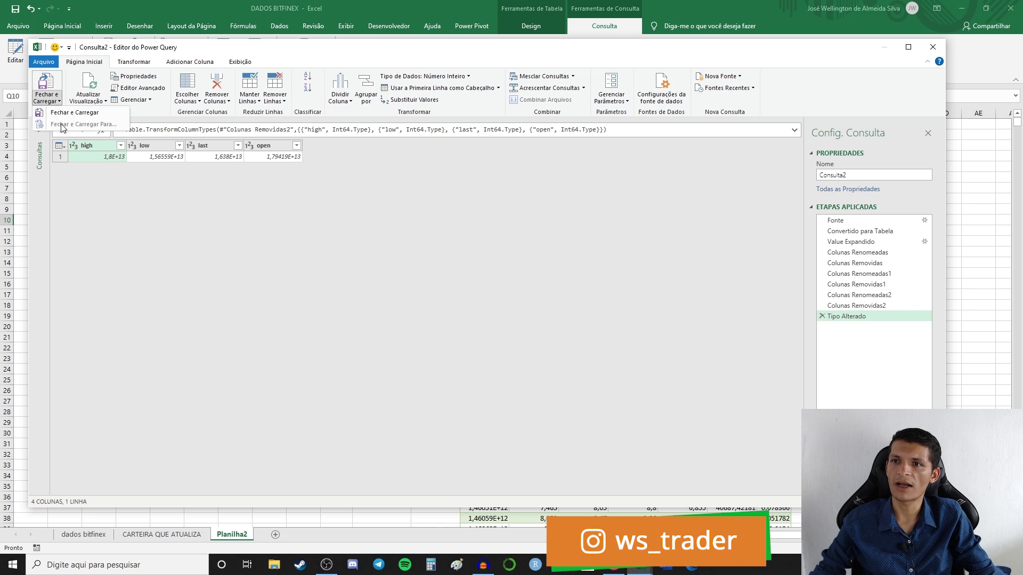
left_click(74, 112)
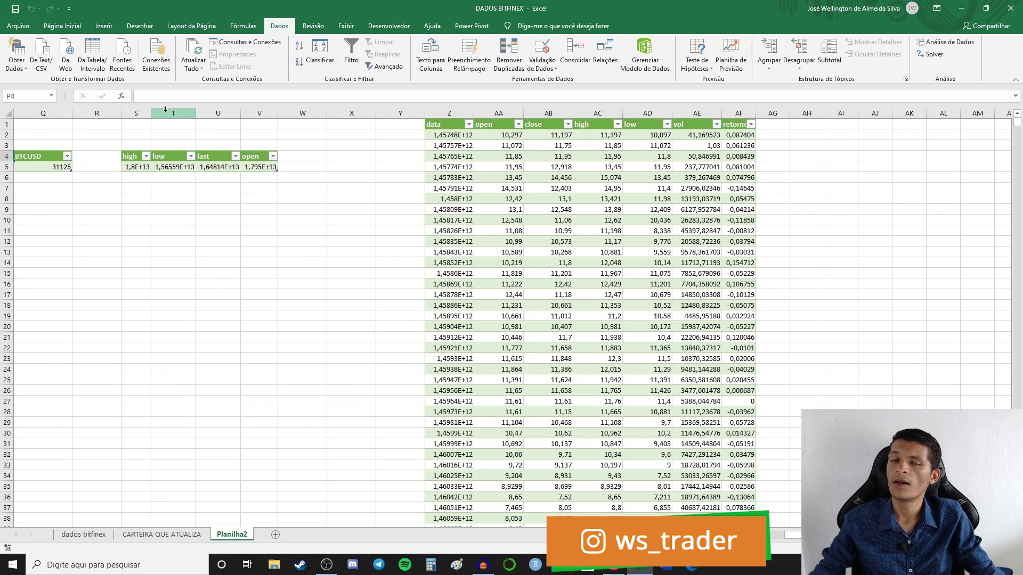
Inspect the high, low, last and open headers and row-5 values, then select S6.
left_click(137, 156)
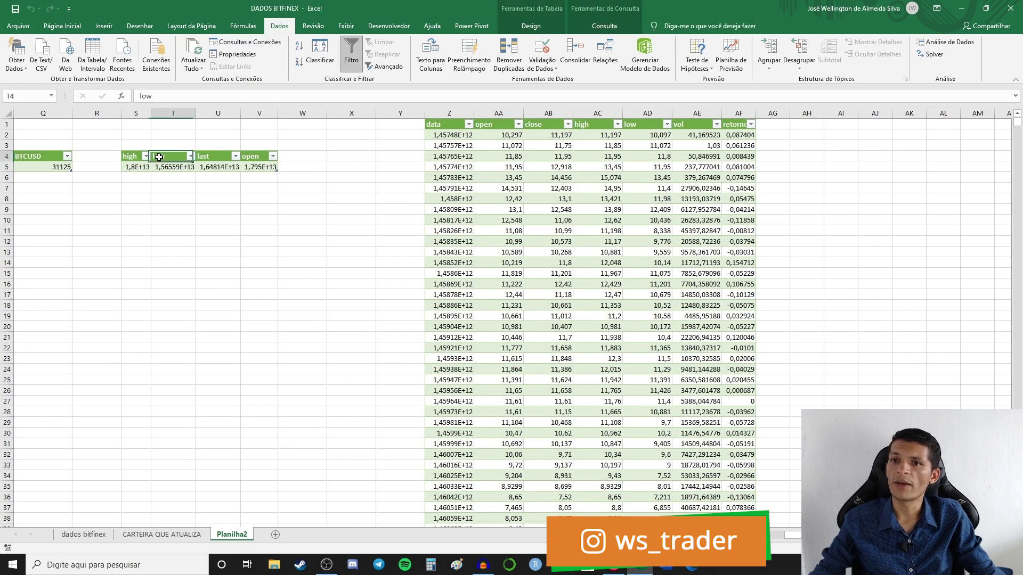
left_click(214, 157)
left_click(251, 160)
left_click(211, 158)
left_click(175, 158)
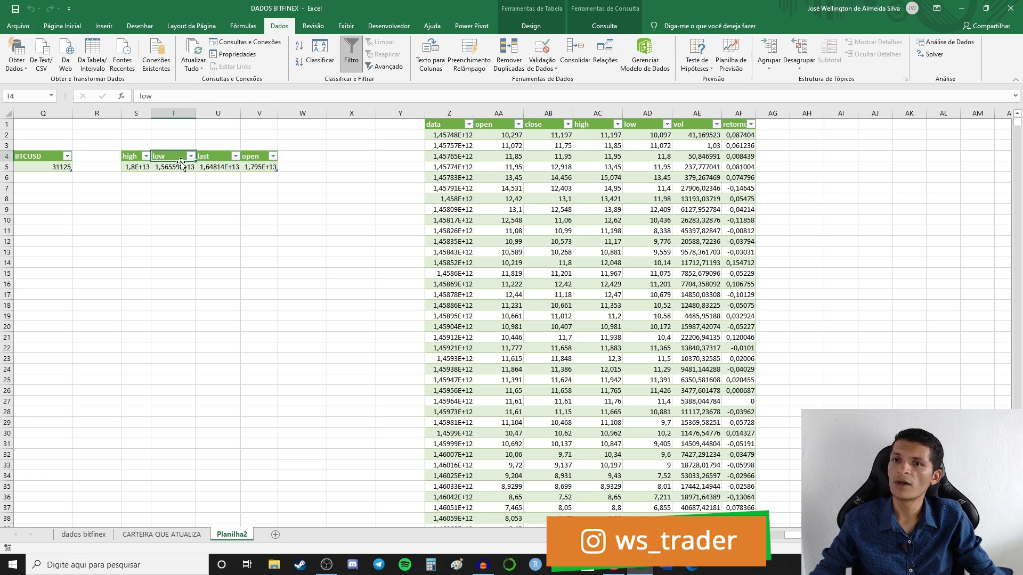
left_click(130, 160)
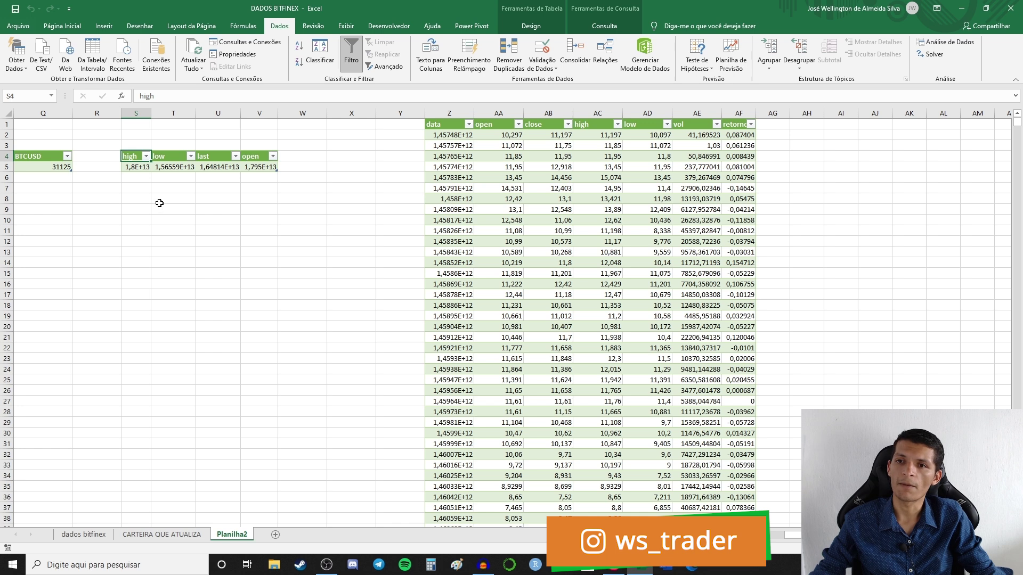
left_click(142, 167)
left_click(192, 166)
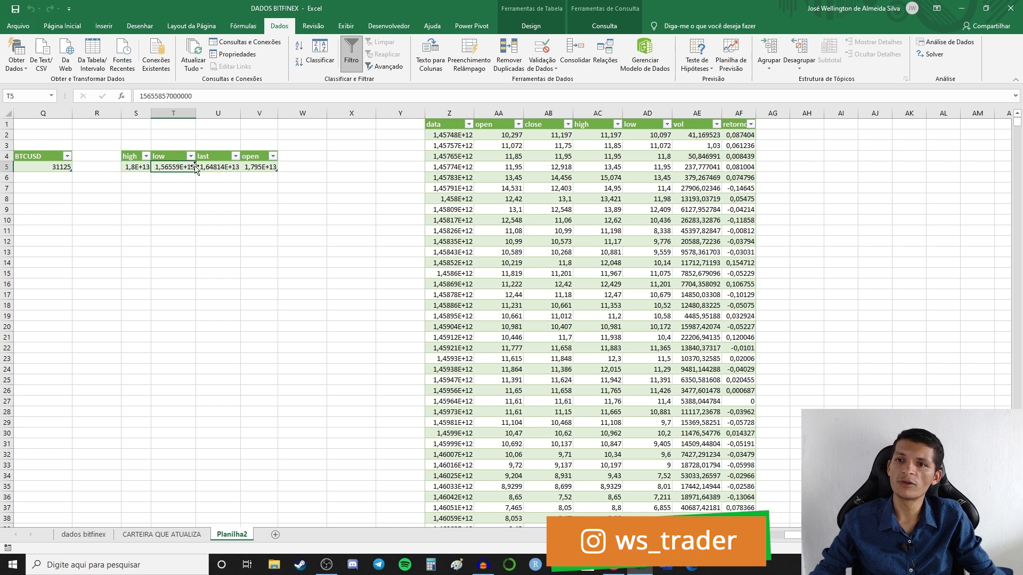
left_click(219, 165)
left_click(262, 165)
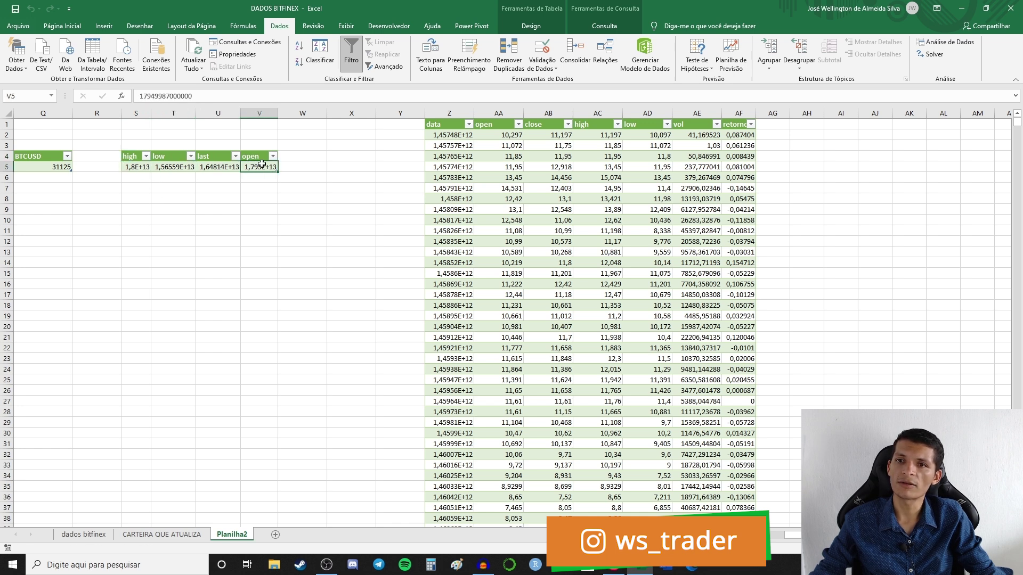
left_click(136, 178)
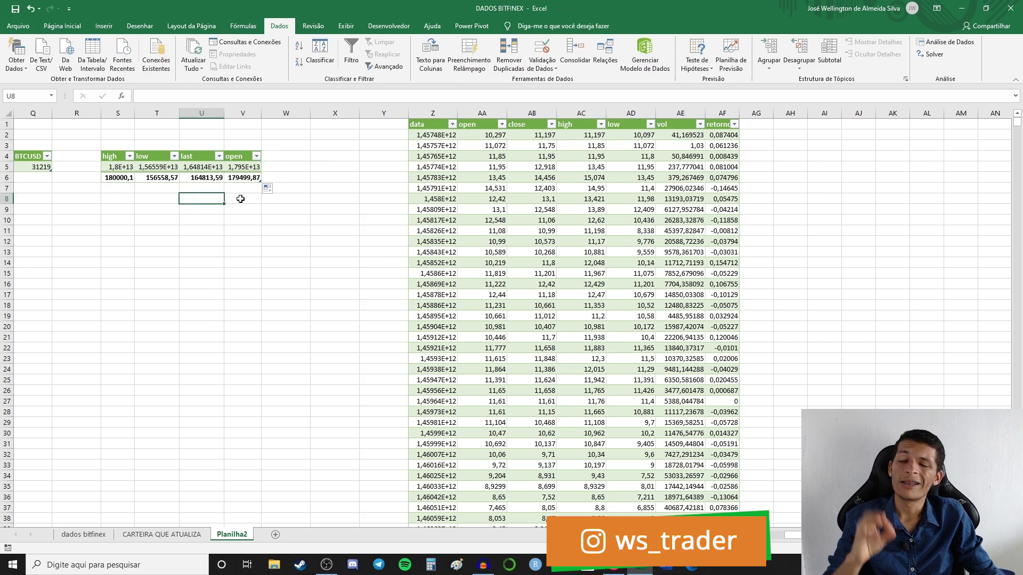
double_click(124, 177)
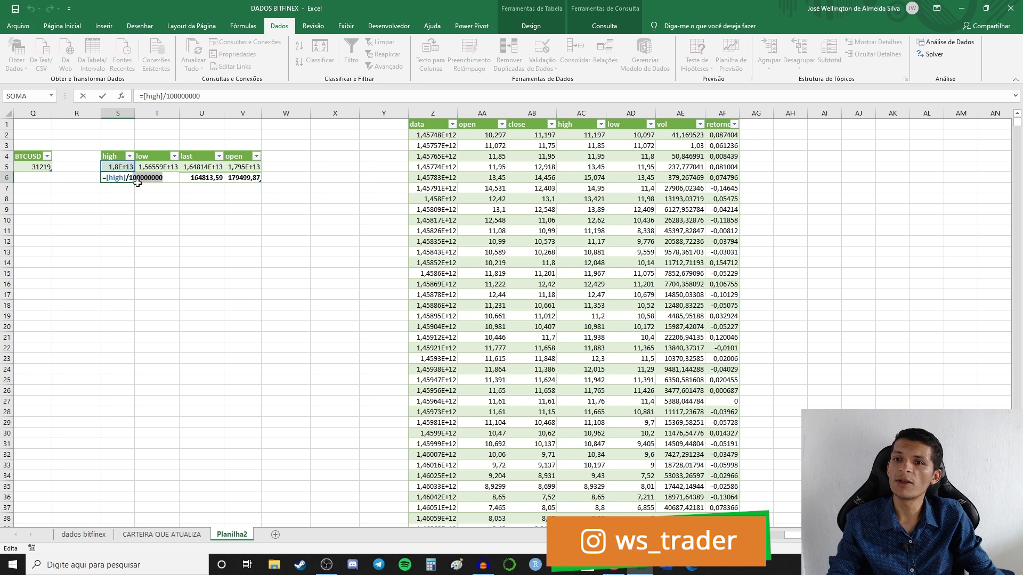
key("Return")
left_click(149, 177)
left_click(202, 177)
left_click(241, 178)
mouse_move(244, 198)
left_mouse_down()
mouse_move(255, 208)
mouse_move(245, 199)
left_mouse_up()
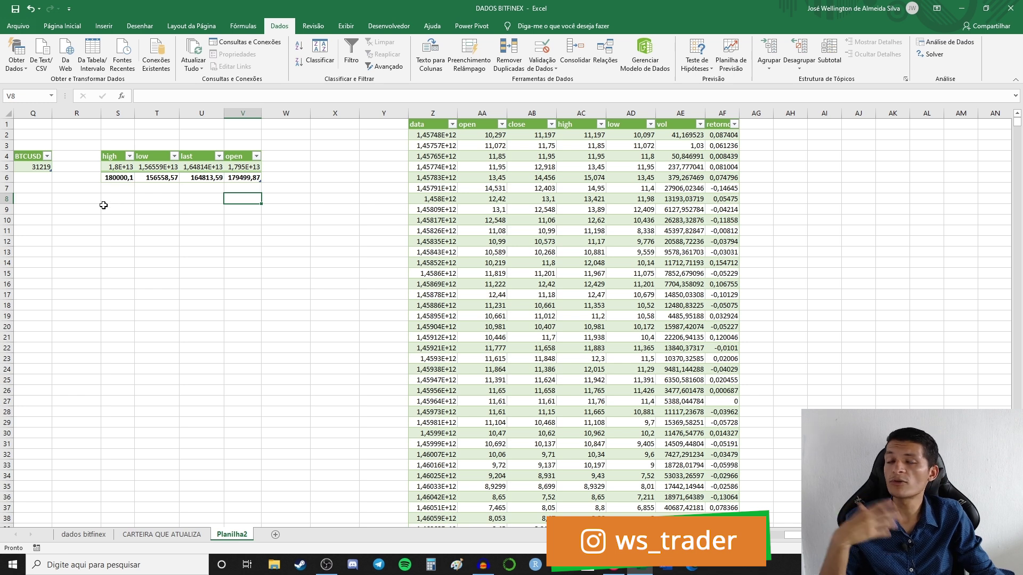
left_click(118, 178)
left_click(201, 177)
left_click(228, 178)
key("Escape")
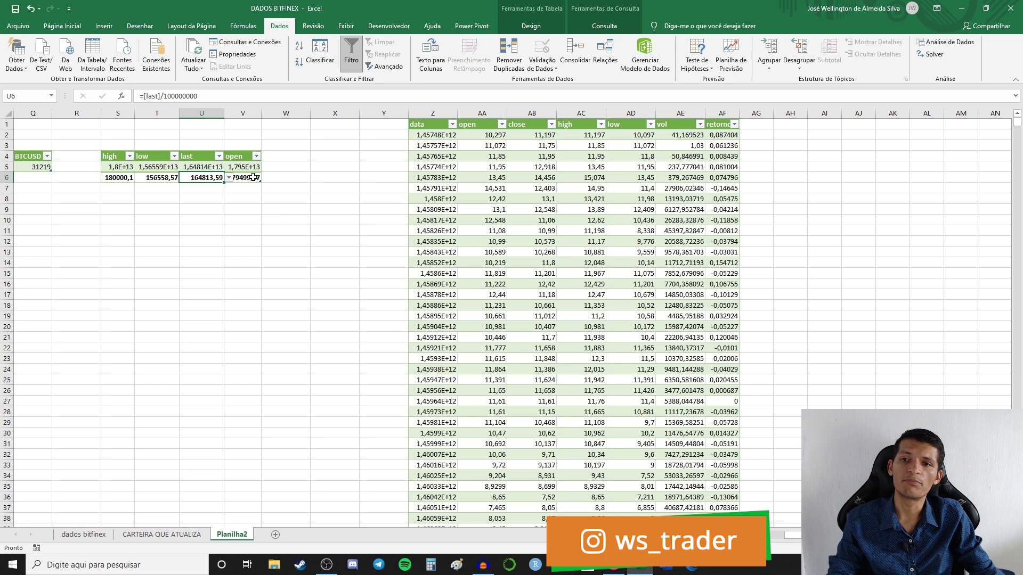
left_click(255, 188)
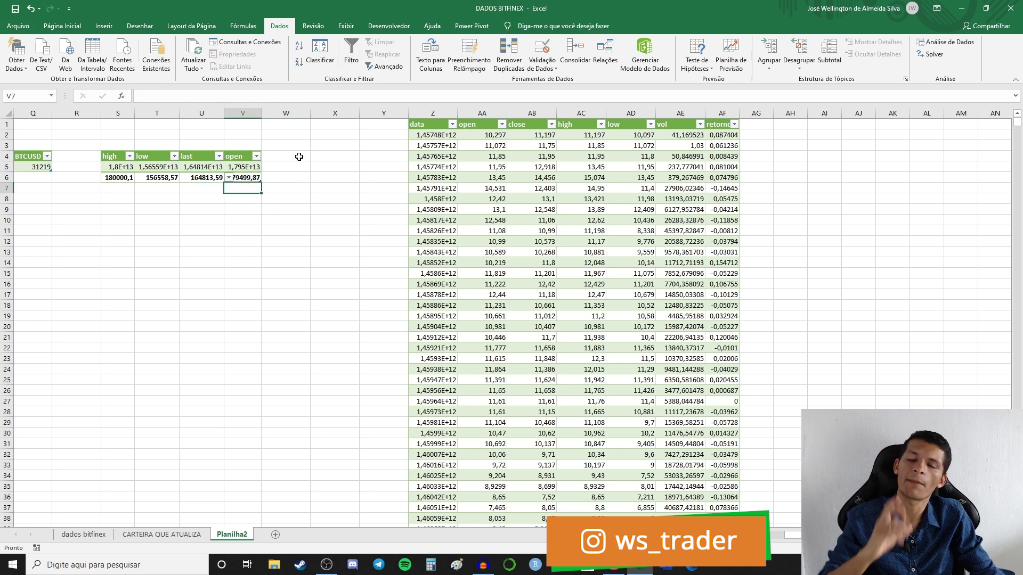
left_click(279, 157)
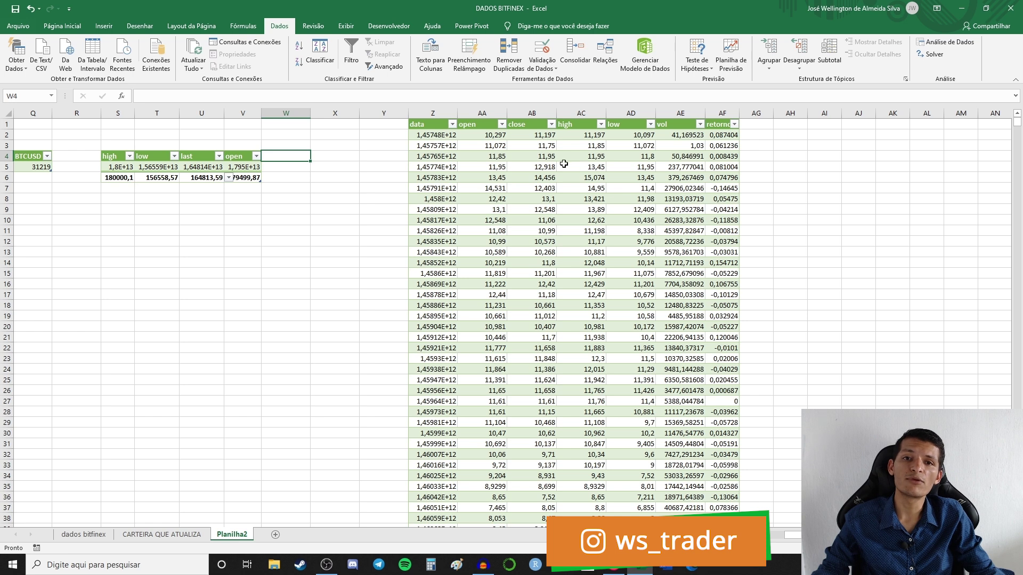
left_click(484, 155)
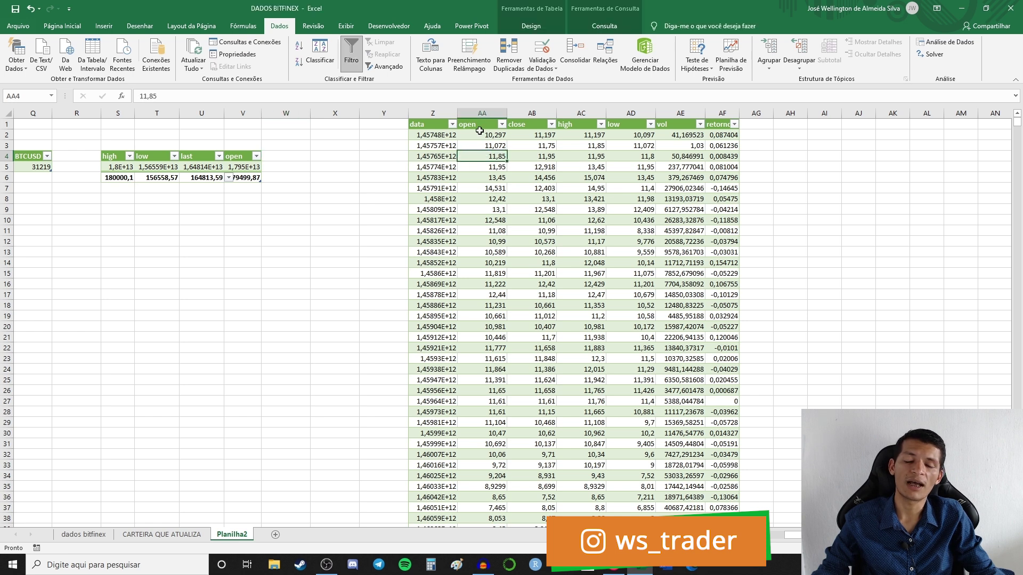
left_click(532, 26)
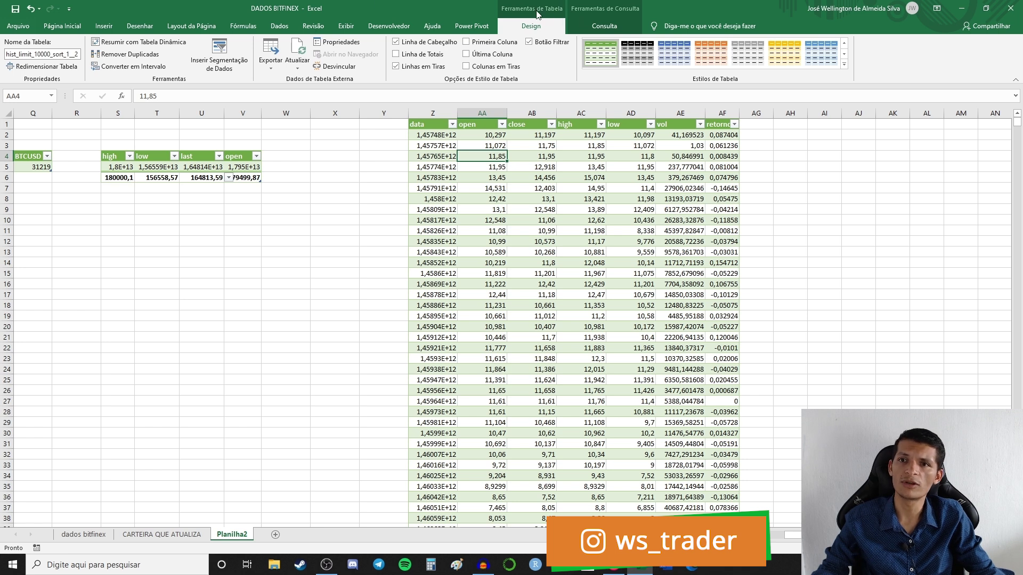
left_click(604, 26)
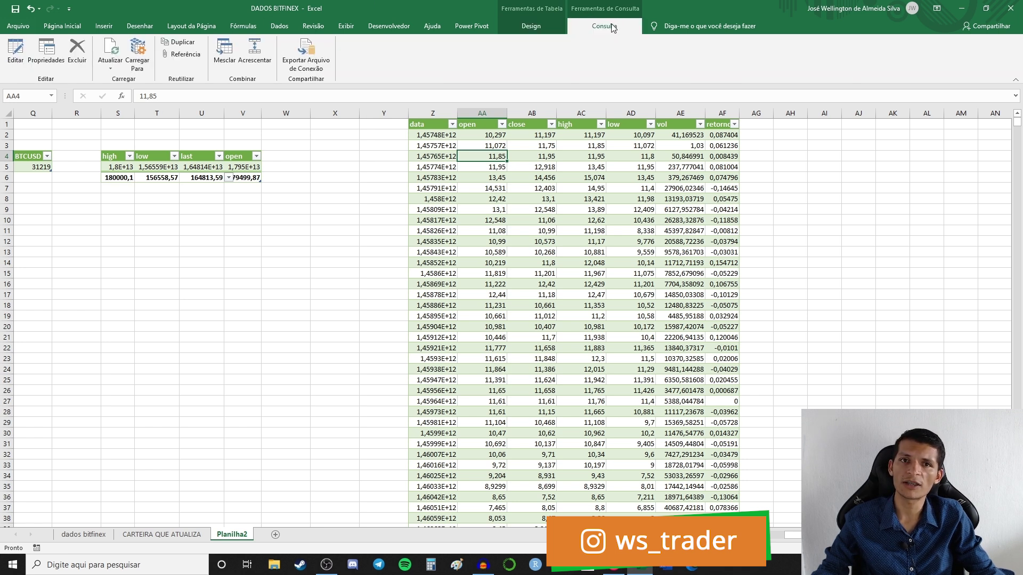
left_click(15, 53)
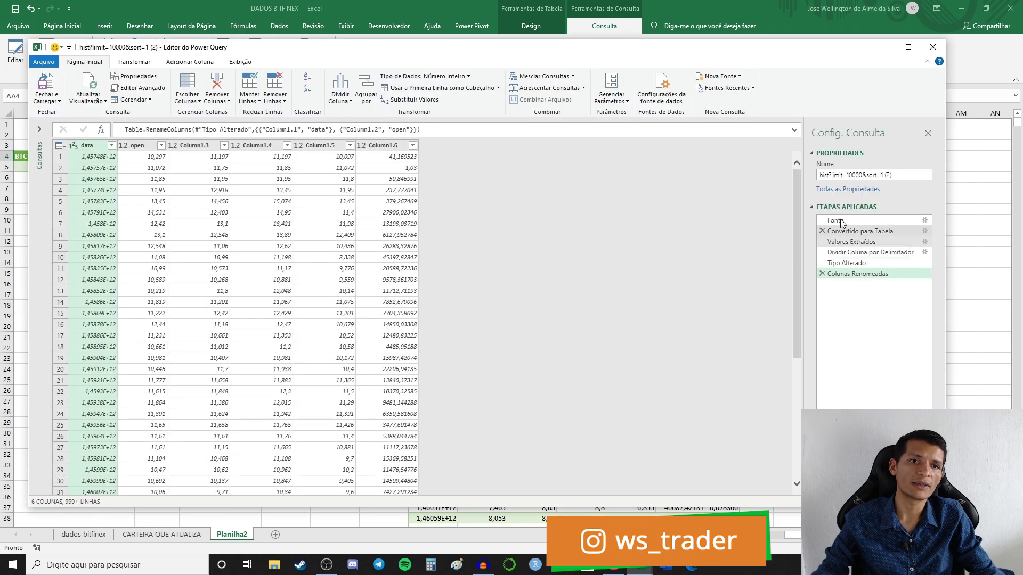
left_click(835, 220)
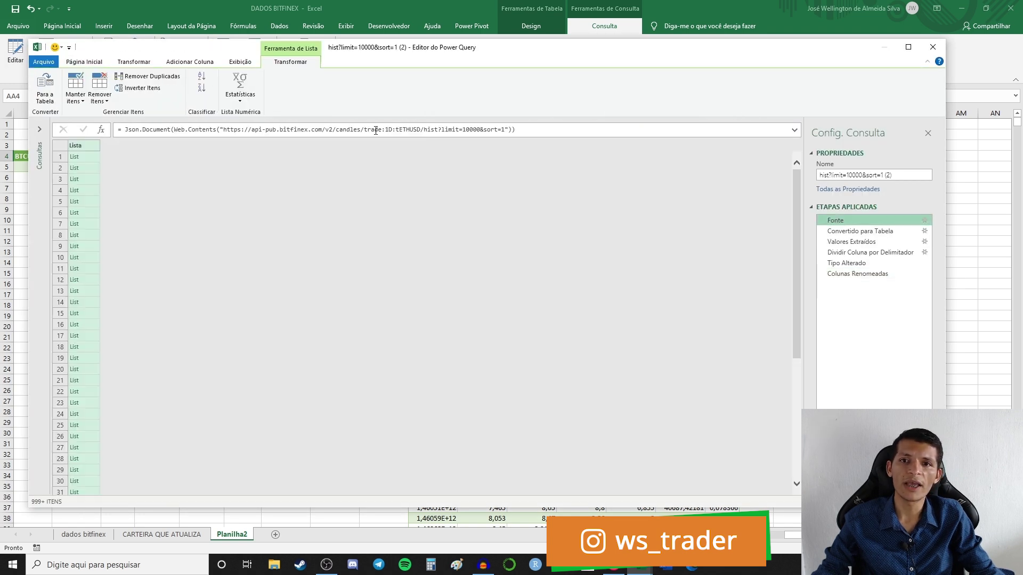
left_click(932, 48)
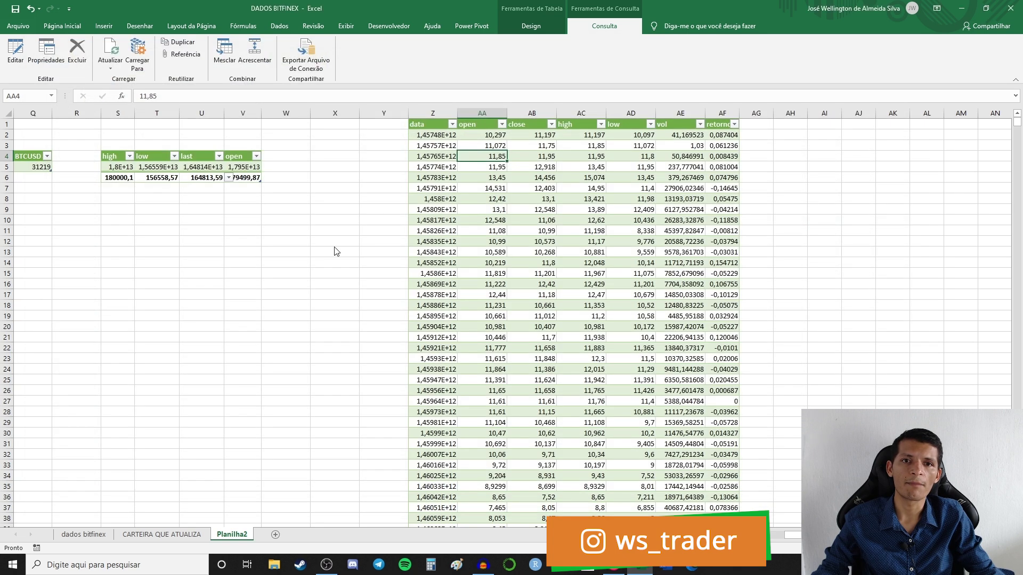
scroll(593, 372, "left", 5)
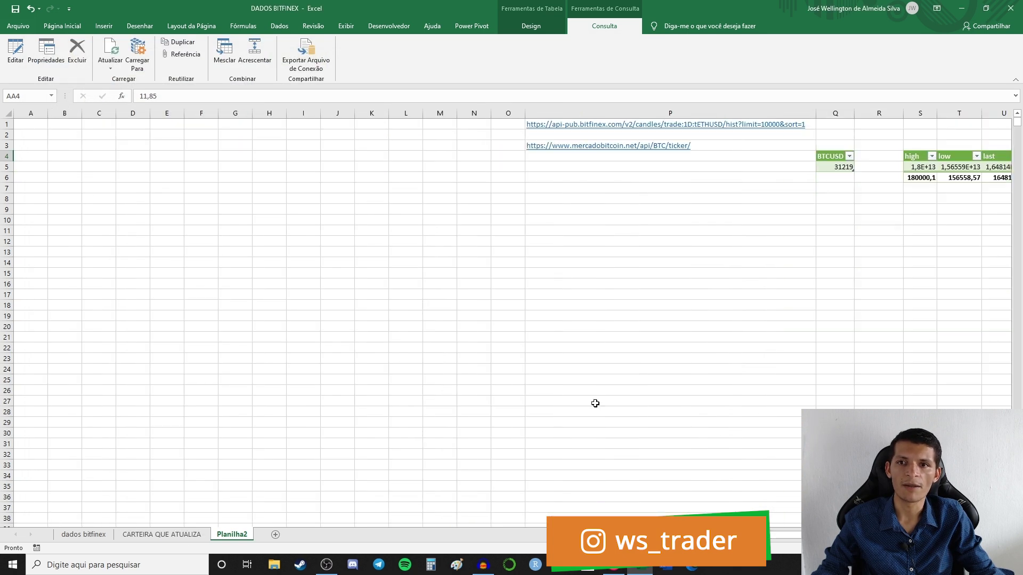
scroll(736, 267, "right", 2)
scroll(746, 346, "right", 3)
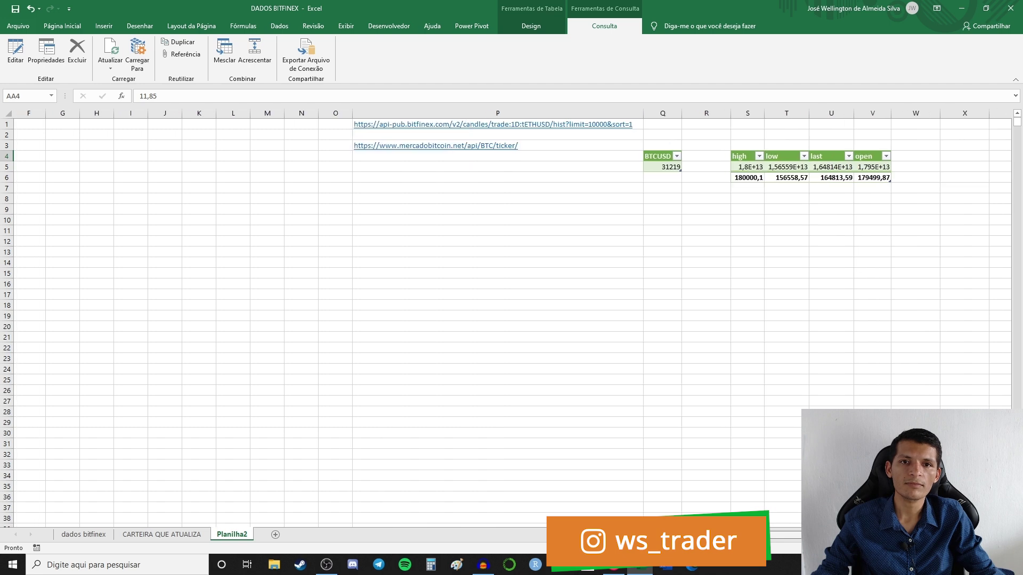
scroll(751, 398, "left", 1)
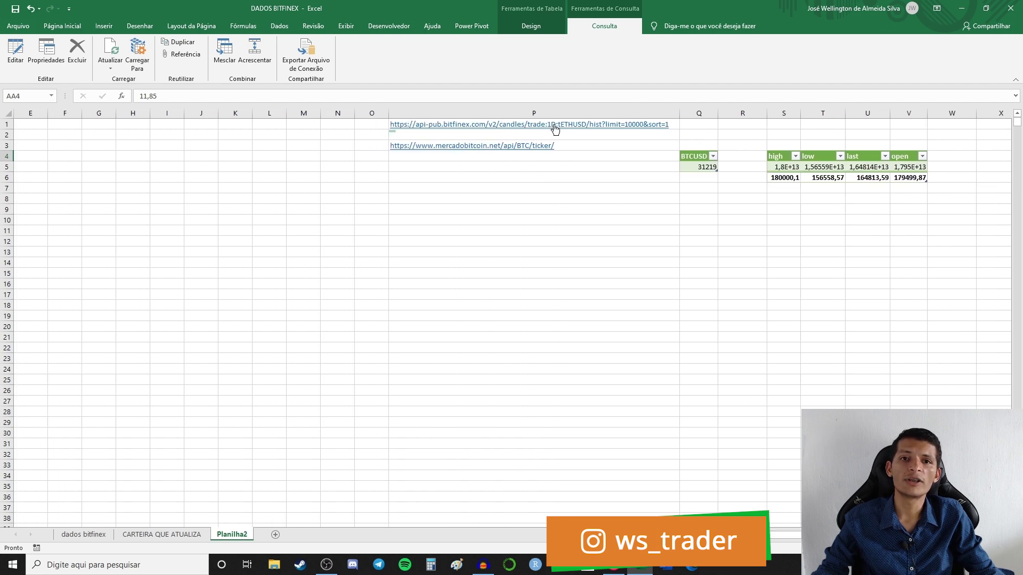
double_click(675, 129)
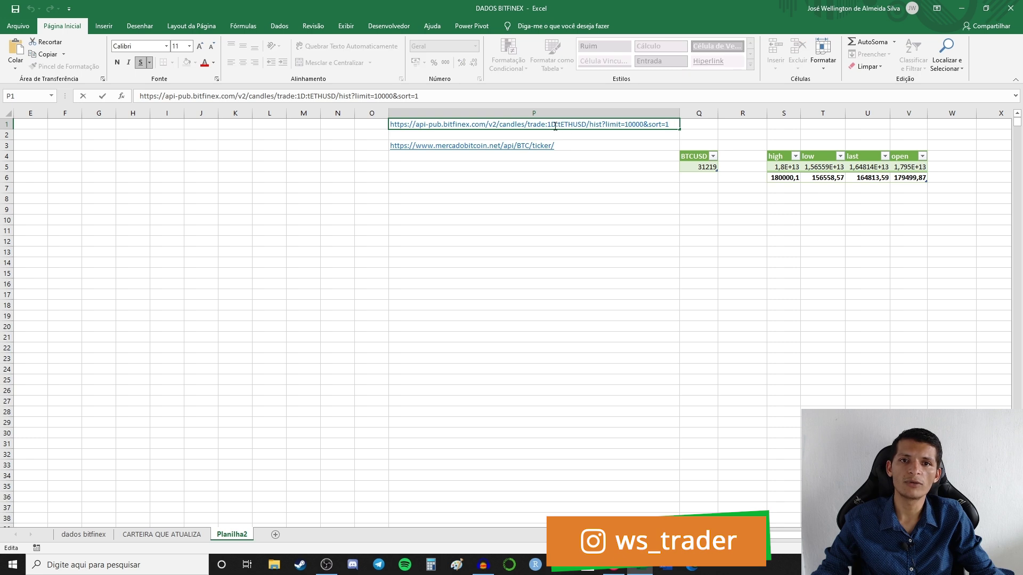
Edit the P1 Bitfinex URL to request 5m candles with limit=100 instead of 10000.
type("5m")
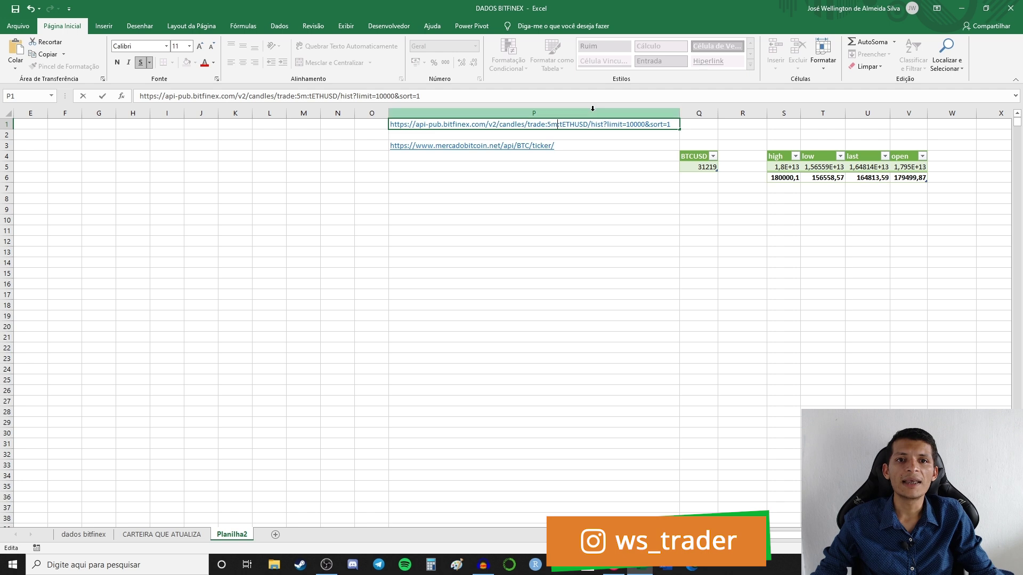
left_click(636, 124)
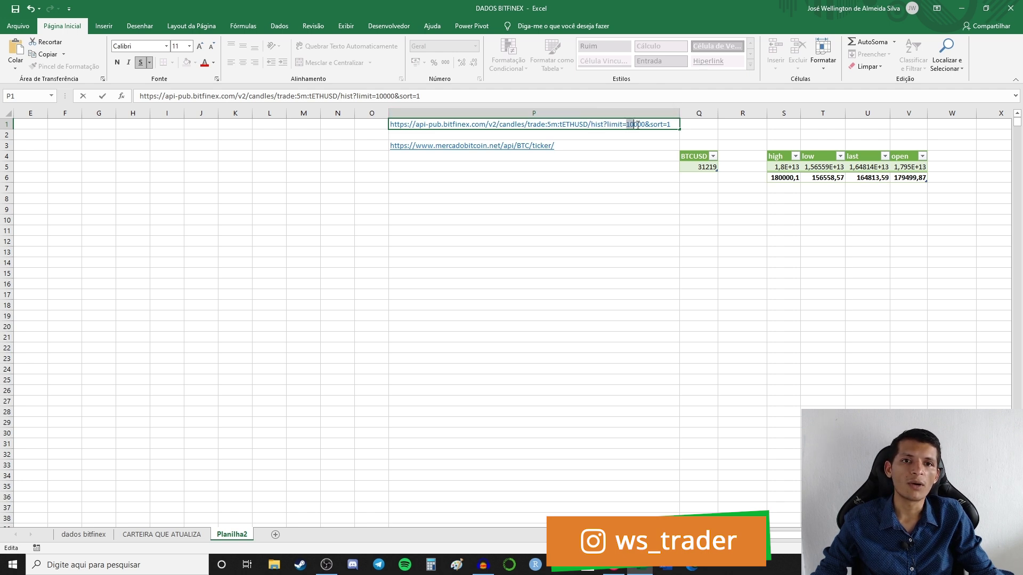
left_click(631, 124)
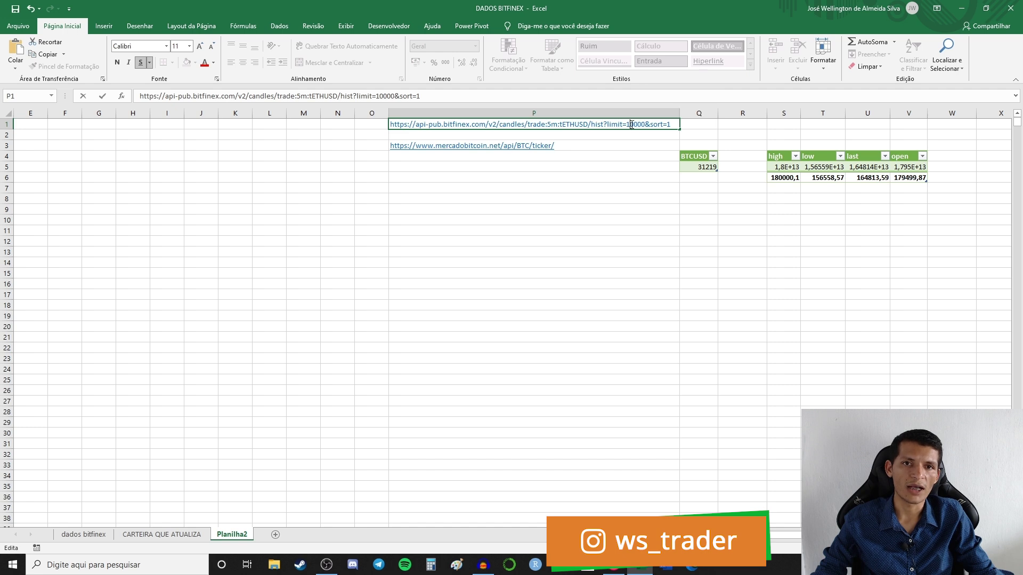
left_click_drag(630, 124, 638, 124)
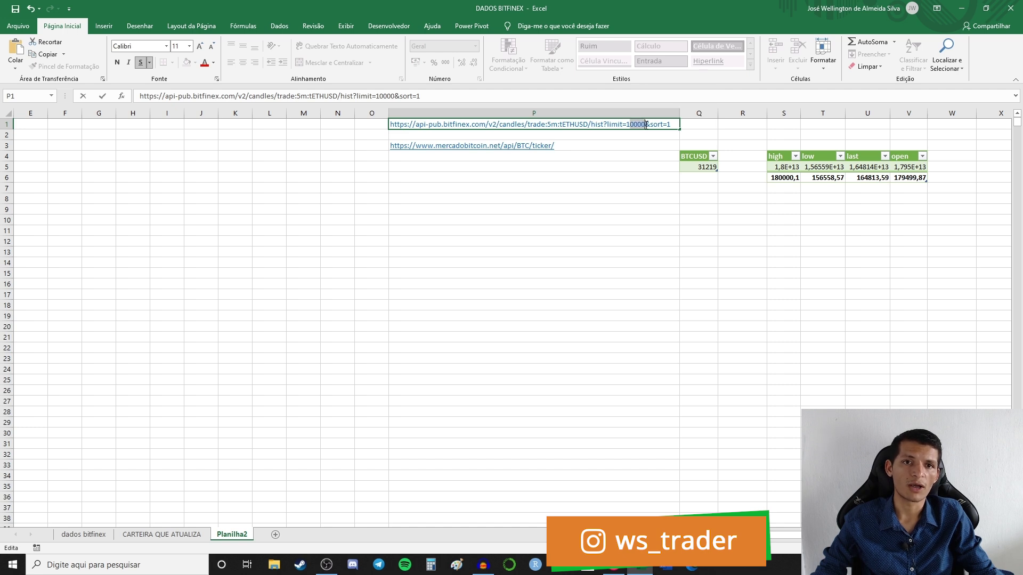
left_click(642, 125)
type("-")
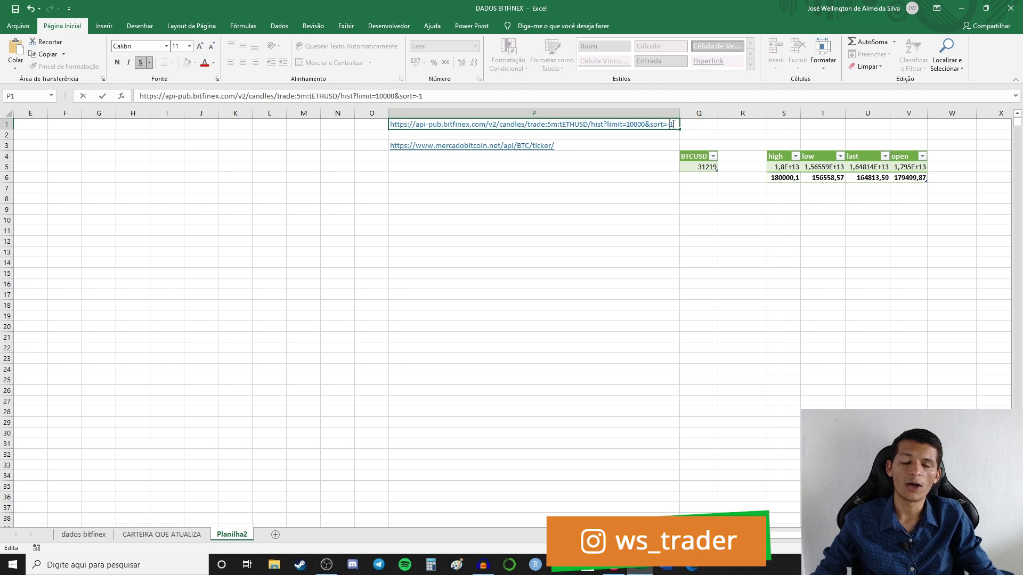
left_click_drag(767, 536, 770, 538)
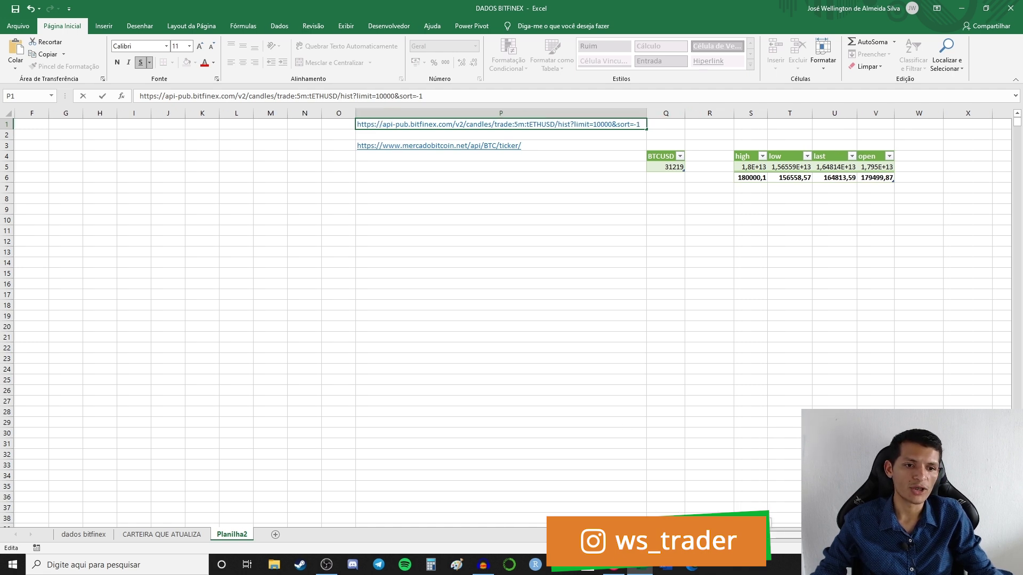
scroll(571, 216, "right", 6)
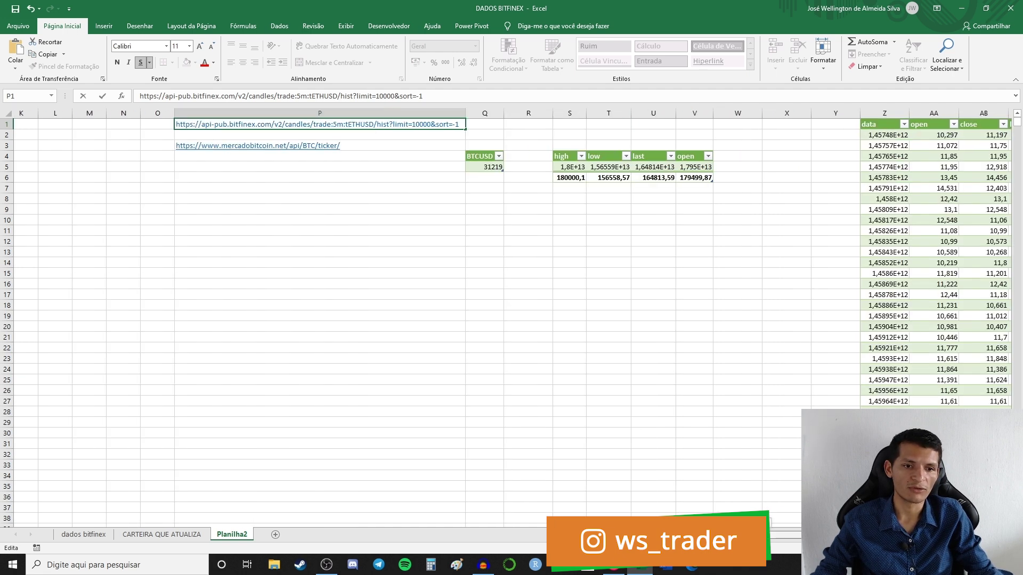
left_click(434, 126)
left_click_drag(436, 126, 413, 126)
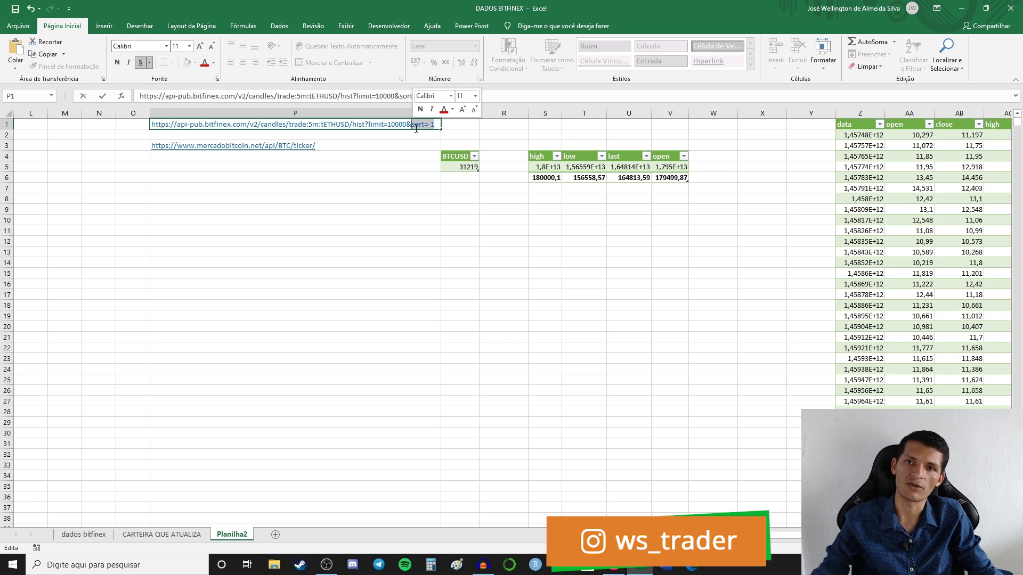
left_click(406, 126)
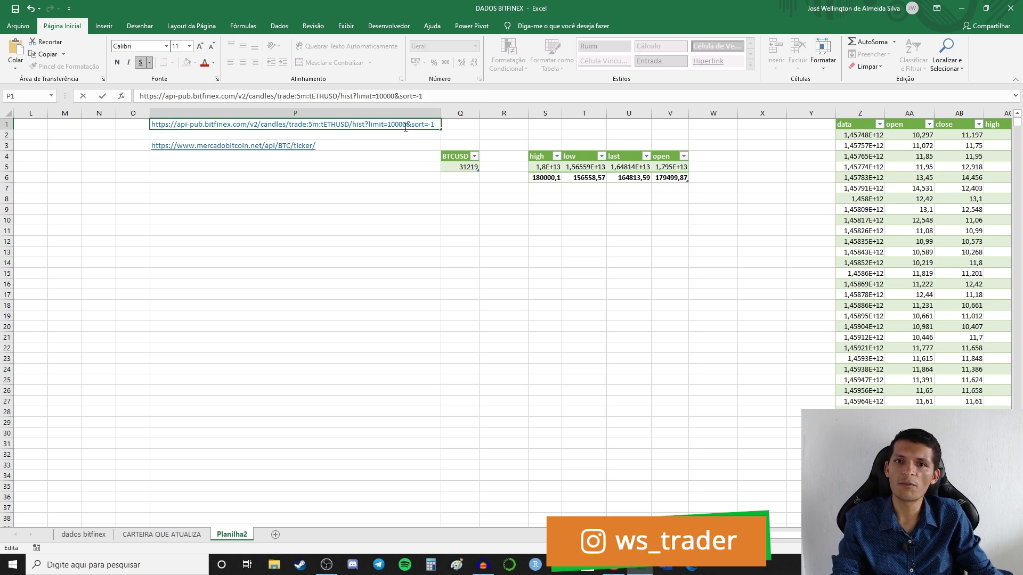
key("BackSpace")
key("BackSpace")
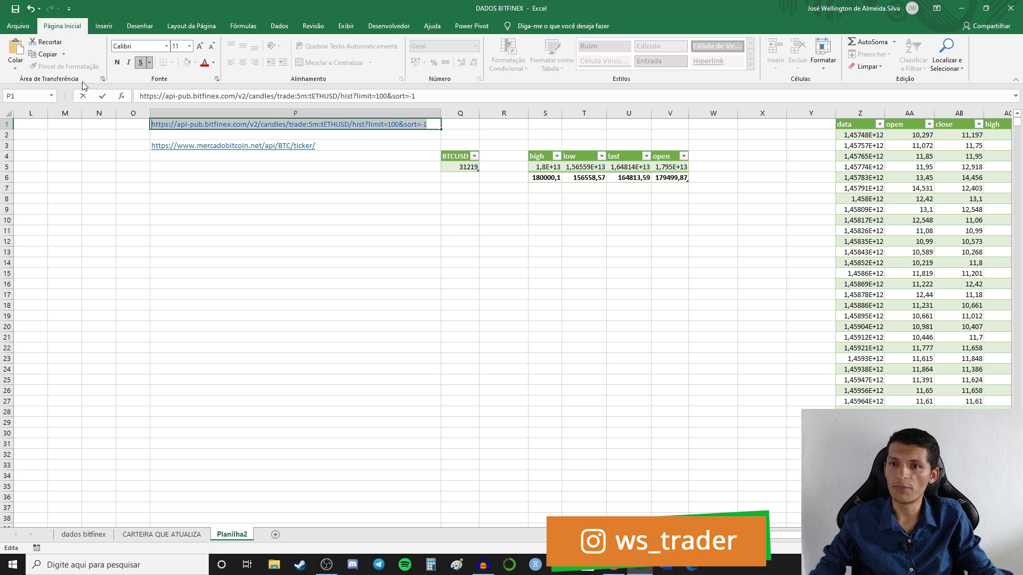
key("Return")
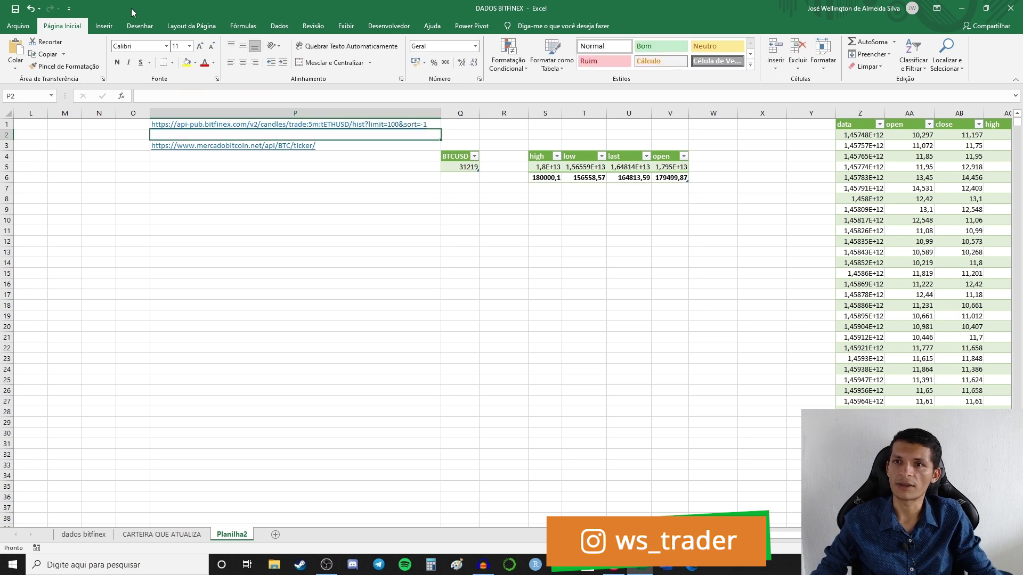
Import the pasted limit=100 candle URL with Da Web into Power Query.
left_click(279, 25)
left_click(71, 59)
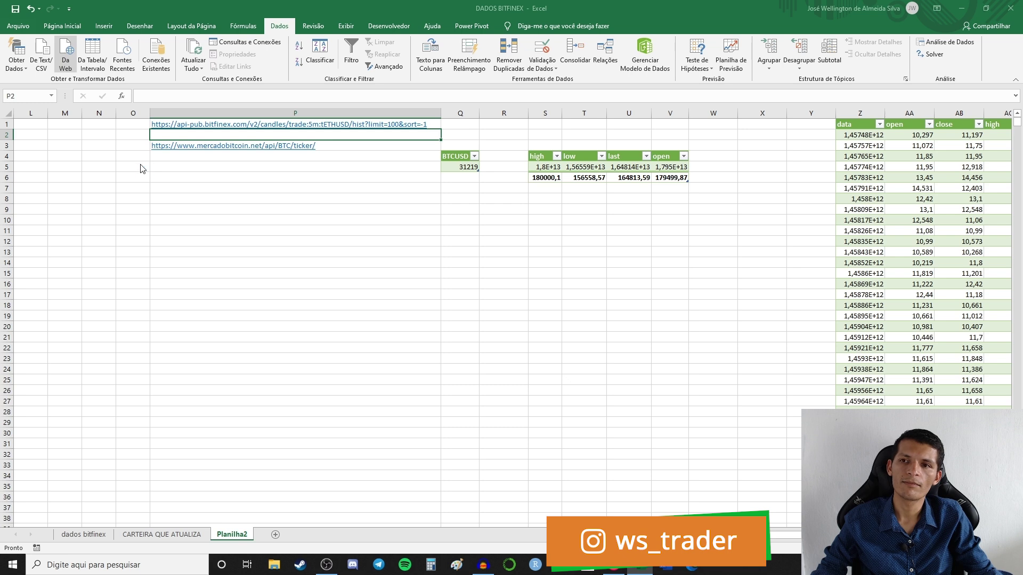
type("https://api-pub.bitfinex.com/v2/candles/trade:5m:tETHUSD/hist?limit=100&sort=-1")
left_click(624, 312)
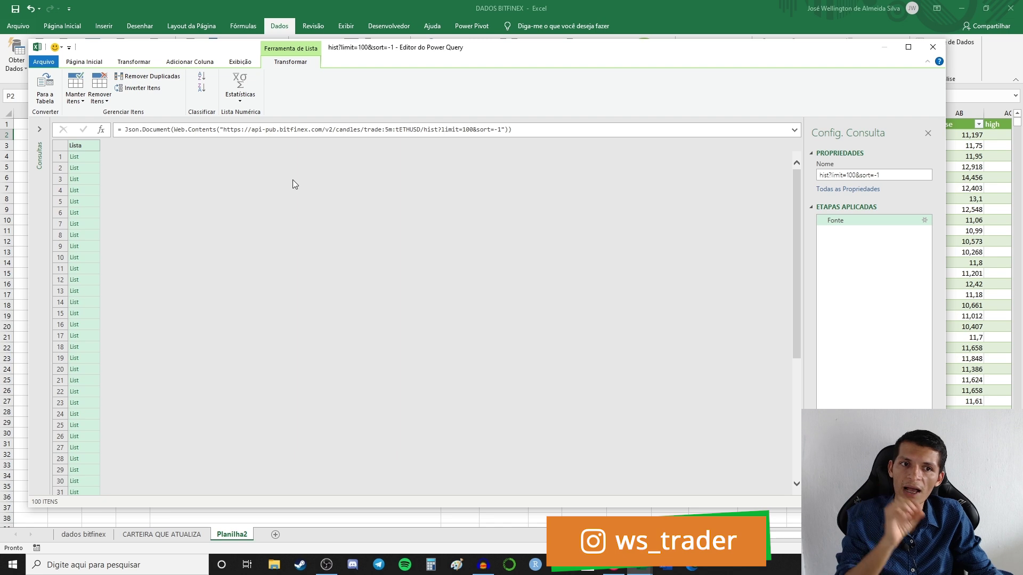
Convert the 100-item list to a table and extract Column1 values joined by semicolons.
right_click(90, 145)
left_click(142, 168)
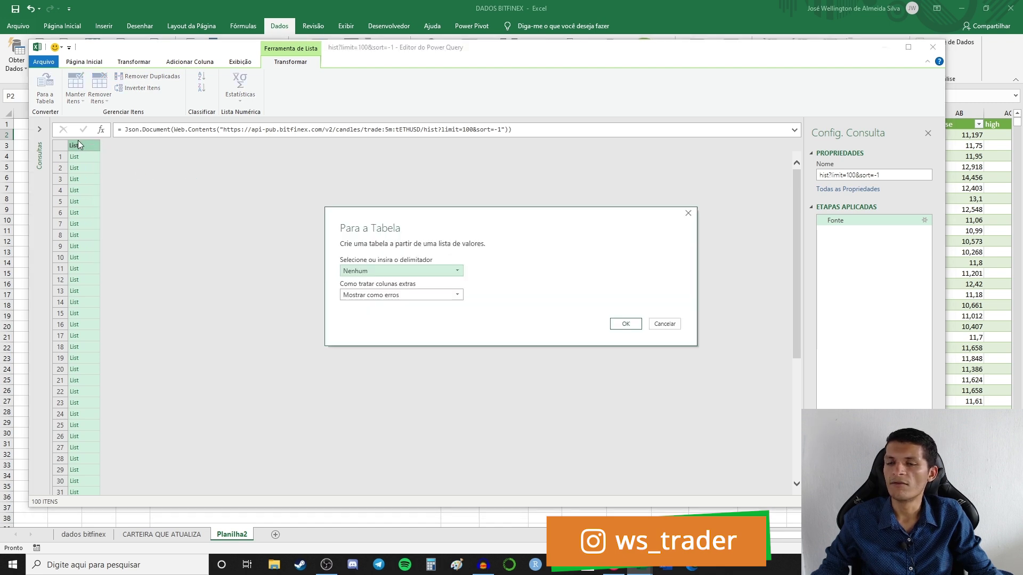
left_click(624, 322)
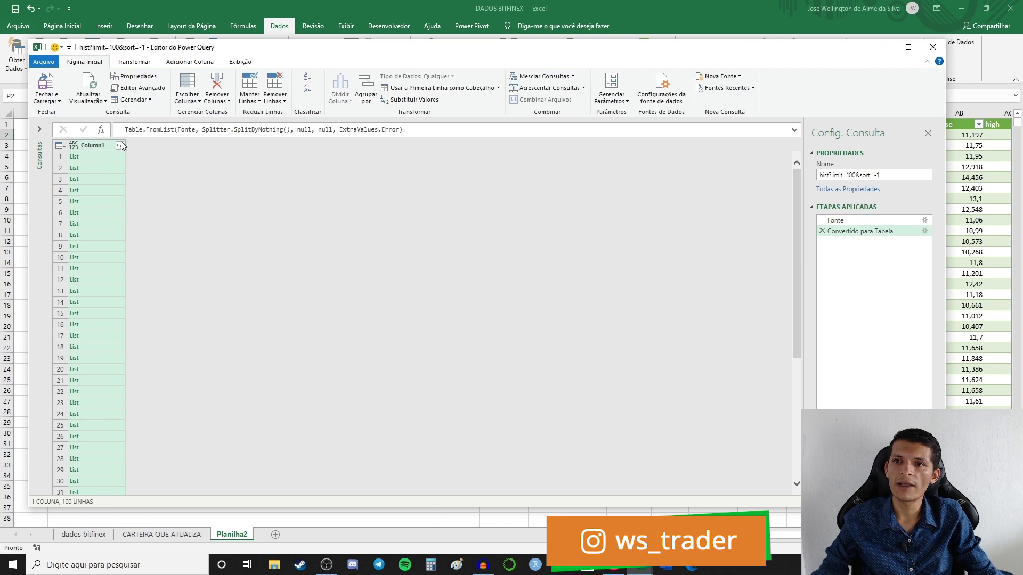
left_click(122, 146)
left_click(157, 172)
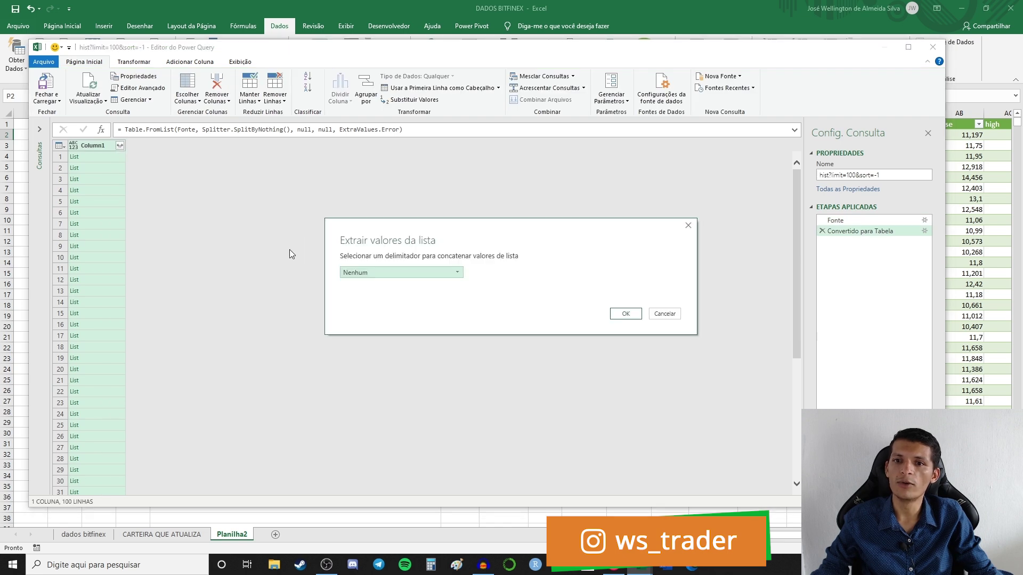
left_click(373, 274)
left_click(368, 314)
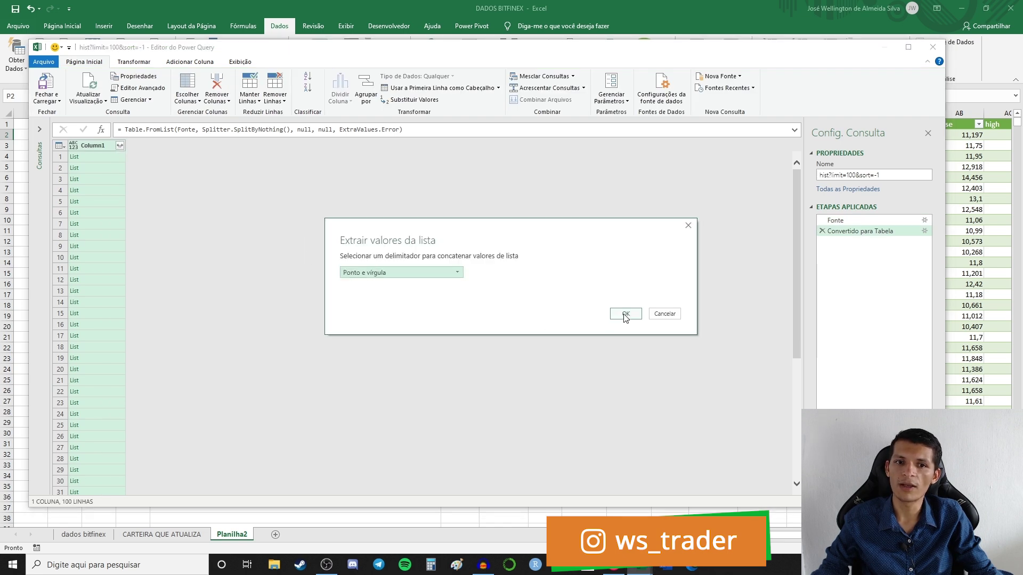
left_click(626, 314)
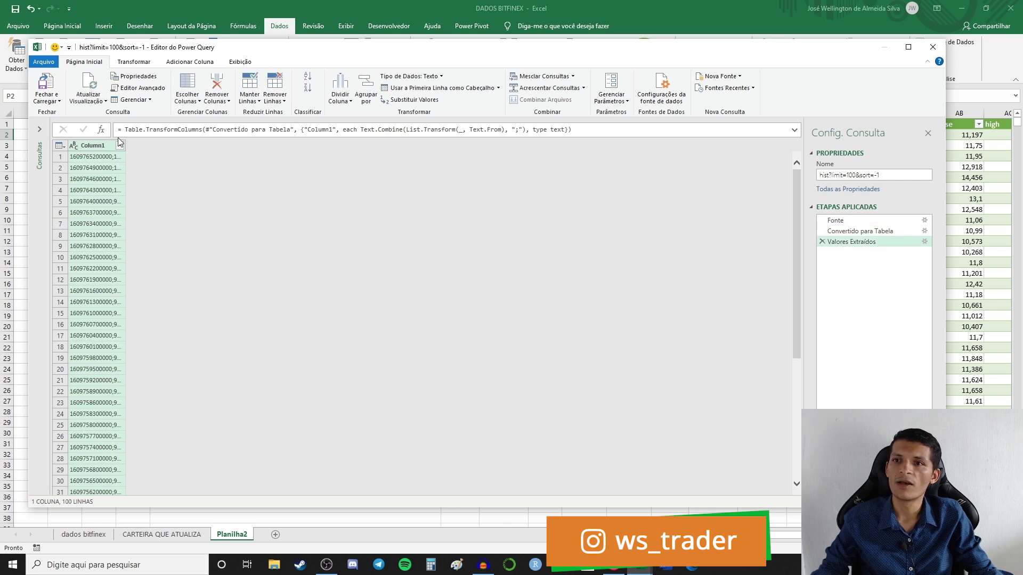
Split Column1 at each semicolon into six columns, Column1.1 to Column1.6.
left_click(340, 100)
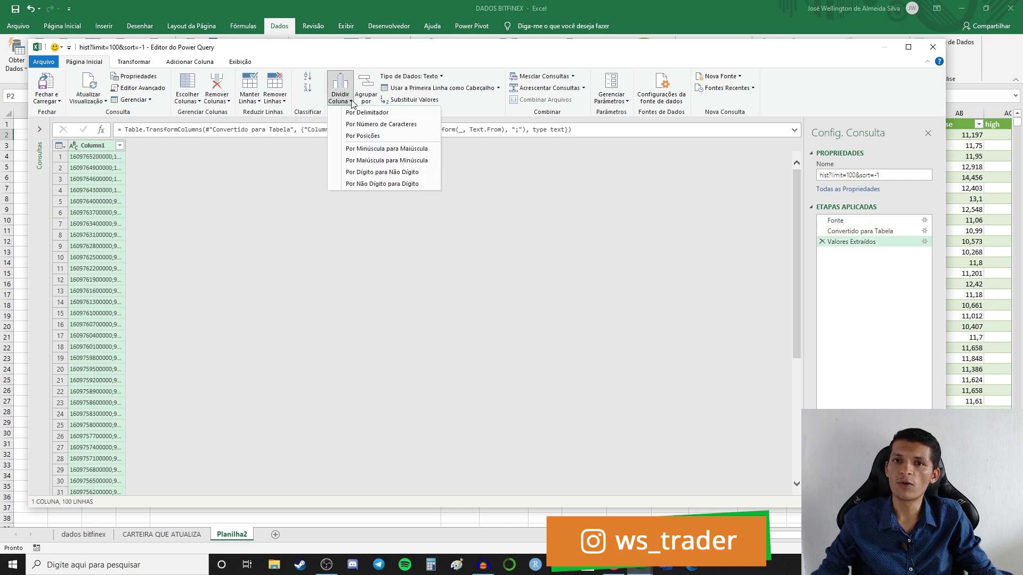
left_click(379, 113)
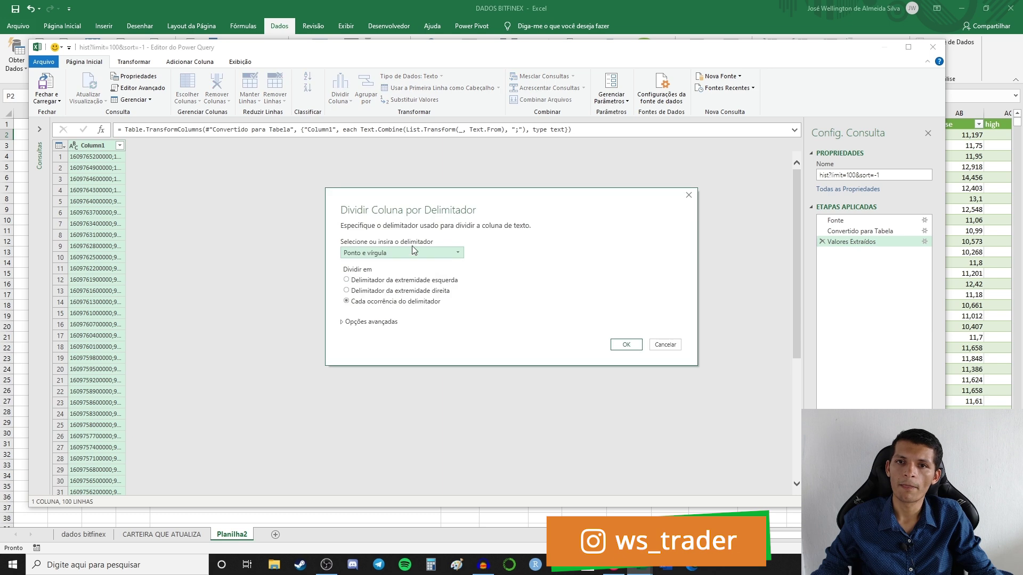
left_click(627, 345)
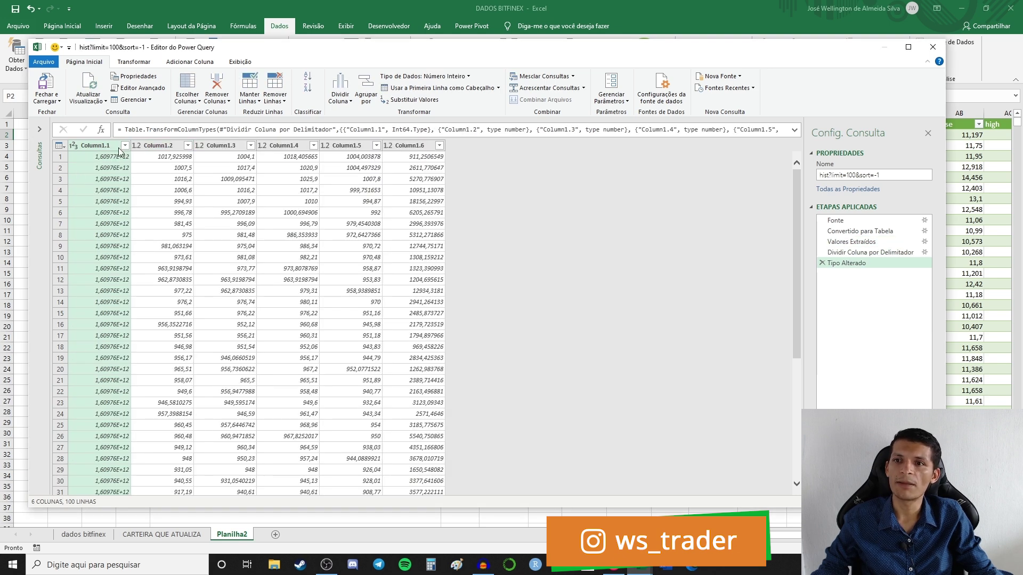
left_click(134, 63)
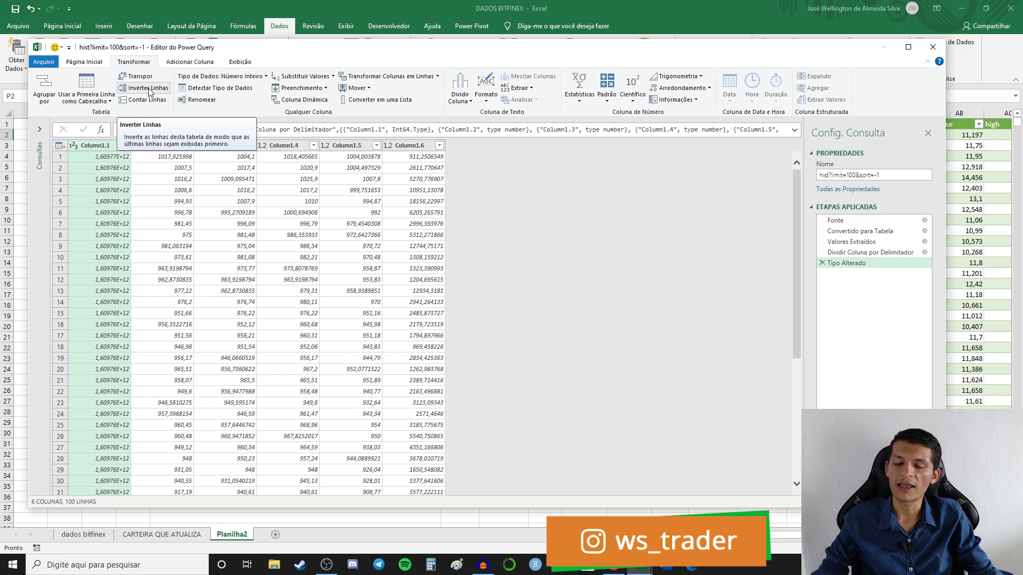
Apply Inverter Linhas to reverse the 100 candle rows and scroll the preview to check them.
mouse_move(795, 191)
left_mouse_down()
mouse_move(796, 416)
mouse_move(747, 180)
left_mouse_up()
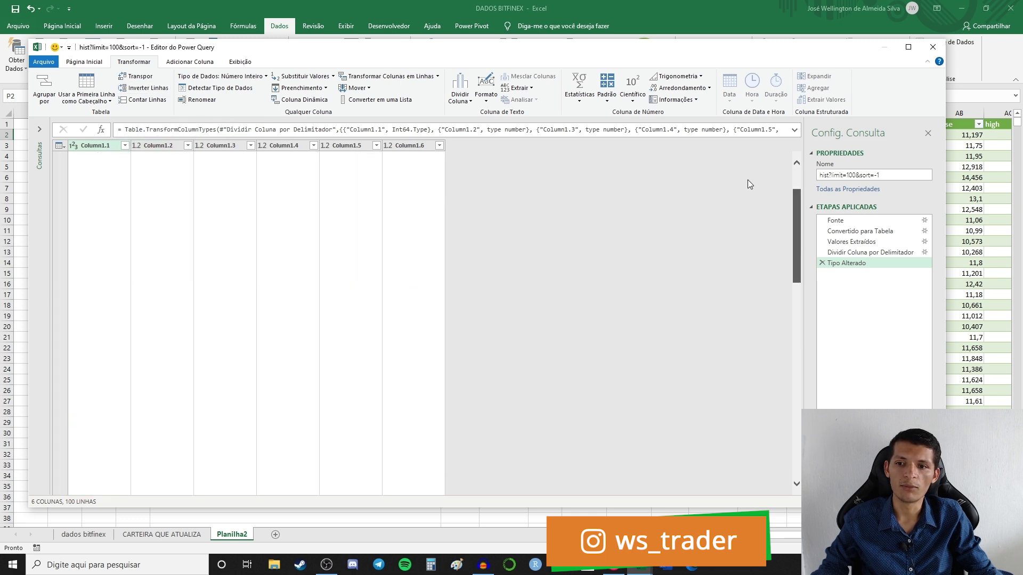
left_click(144, 88)
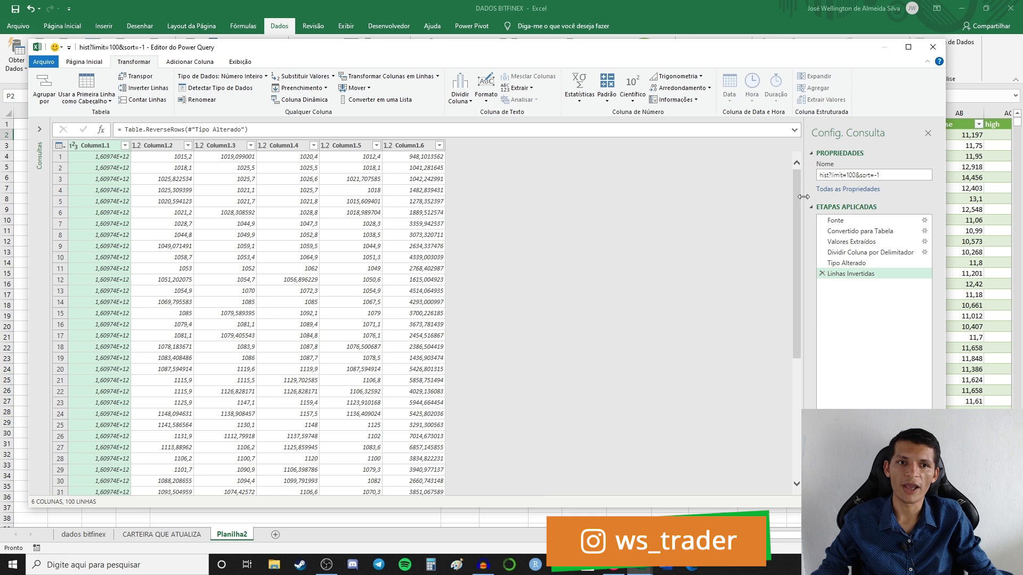
scroll(267, 320, "down", 5)
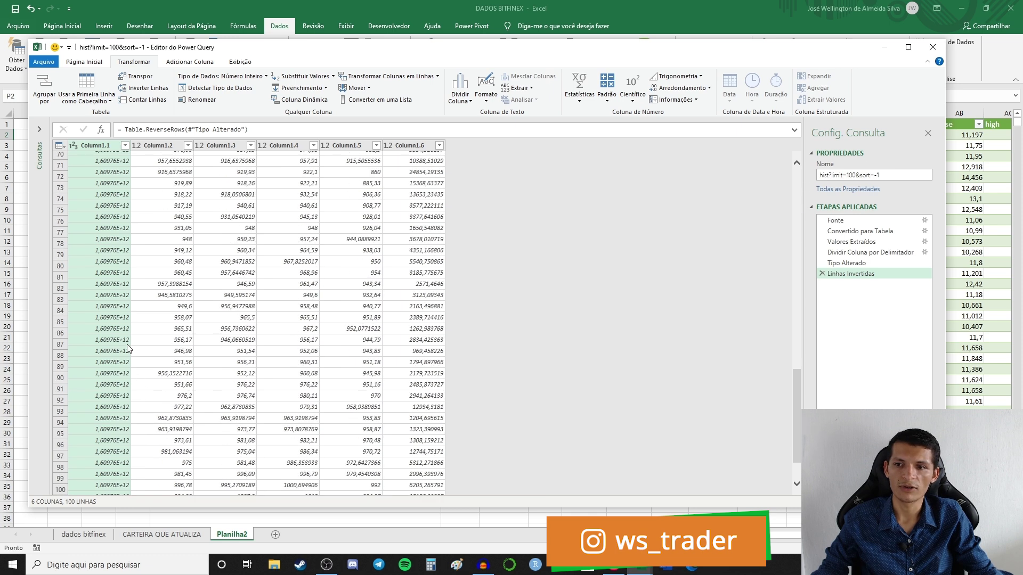
scroll(266, 320, "down", 5)
scroll(137, 177, "down", 3)
scroll(244, 366, "down", 4)
scroll(228, 467, "down", 3)
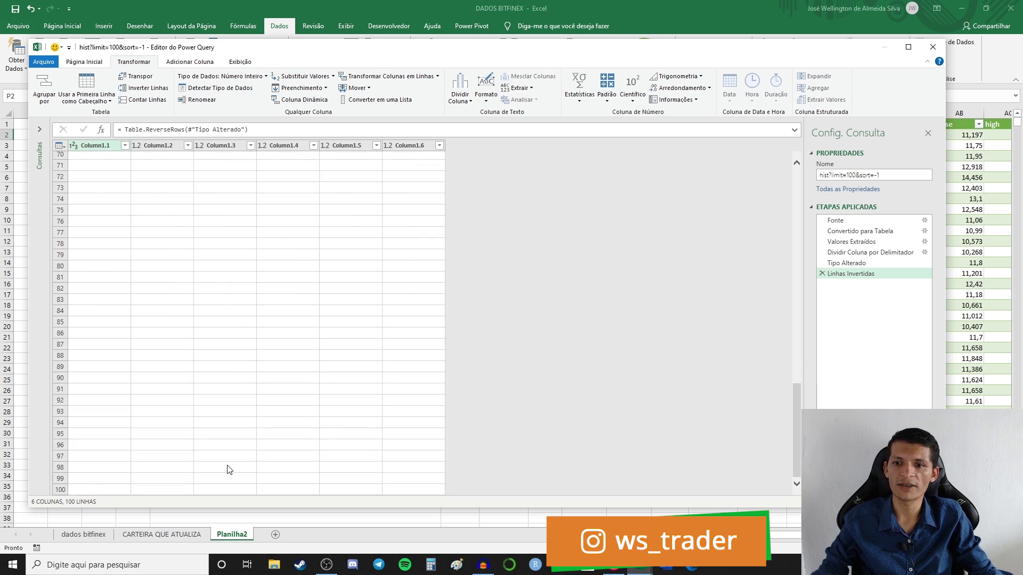
scroll(373, 453, "up", 15)
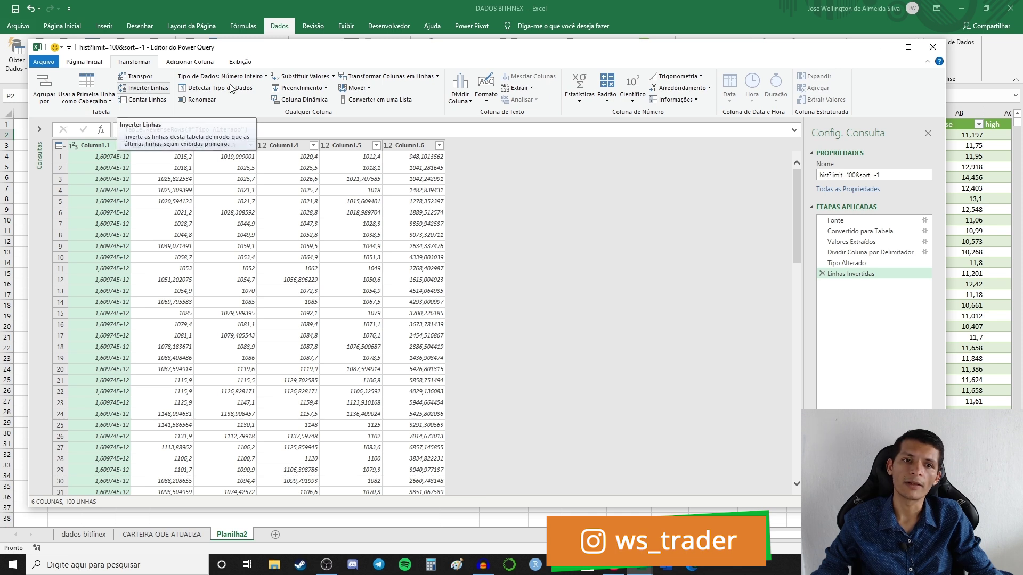
double_click(110, 147)
Rename the first three columns to data, open and close.
type("data")
key("Return")
double_click(162, 146)
type("open")
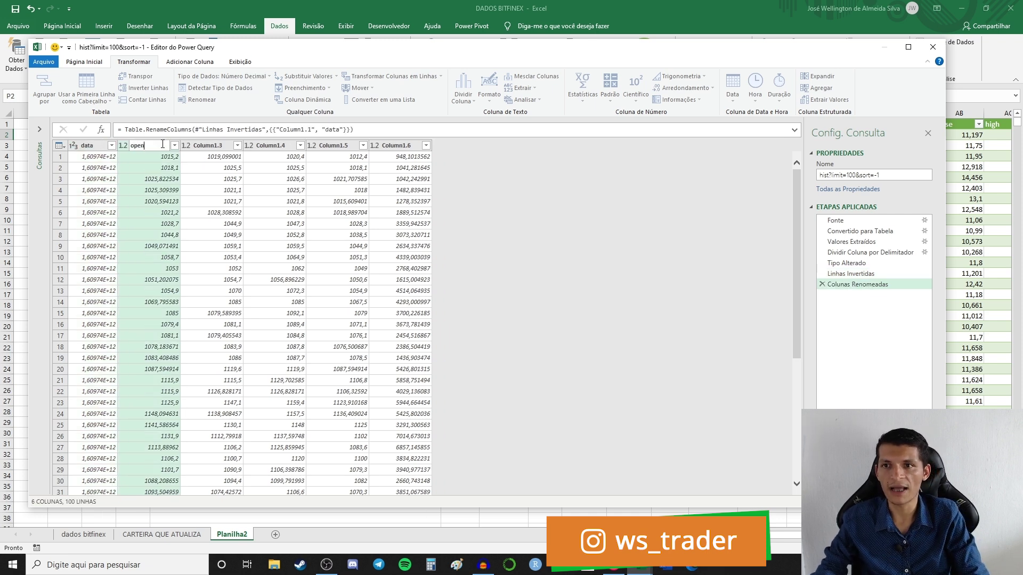
key("Return")
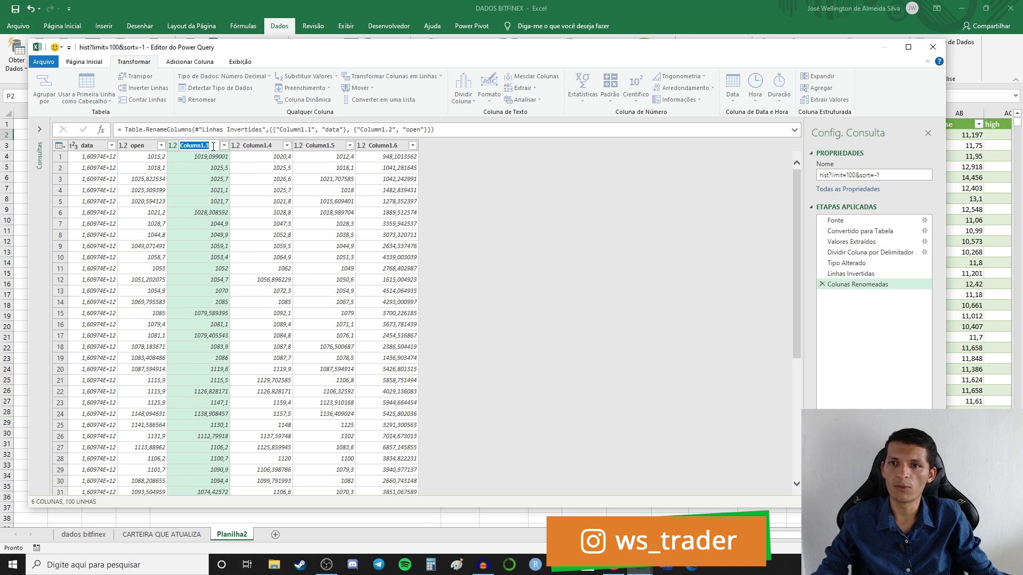
double_click(213, 147)
type("close")
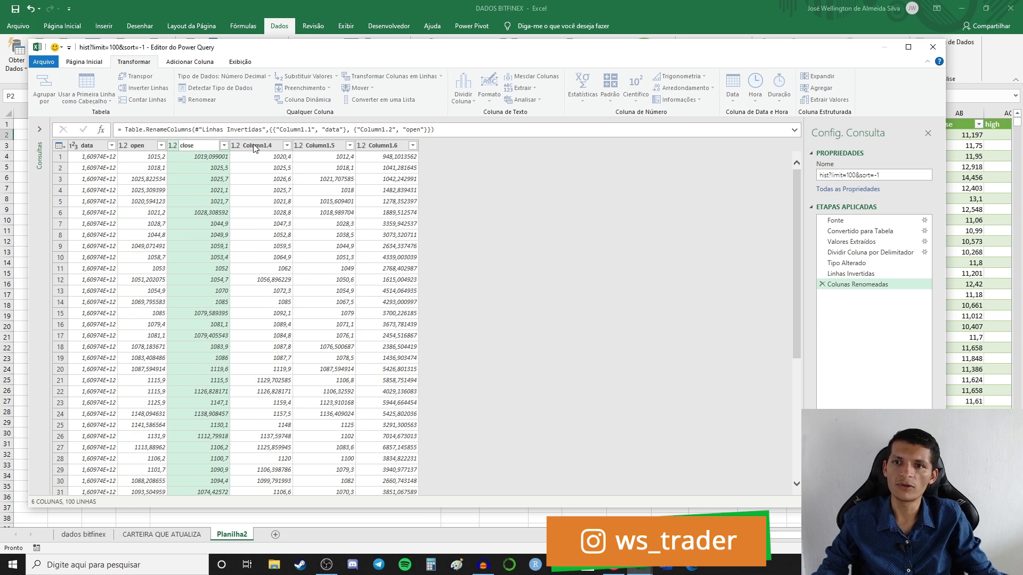
key("Return")
Rename the remaining columns to high, low and vol, correcting the misspelled 'bol'.
double_click(261, 146)
type("high")
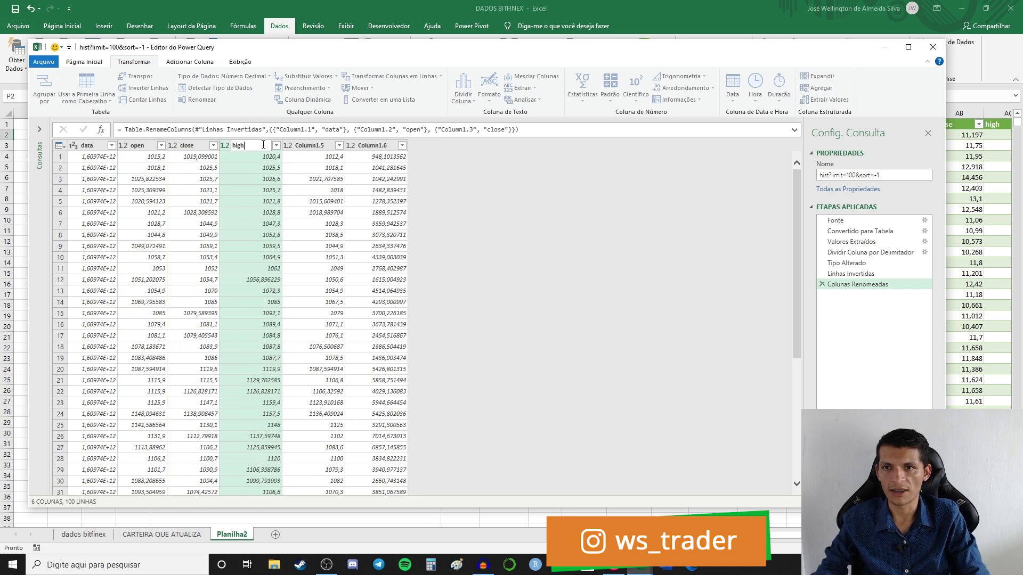
key("Return")
double_click(307, 144)
type("low")
key("Return")
double_click(359, 145)
type("bol")
key("Return")
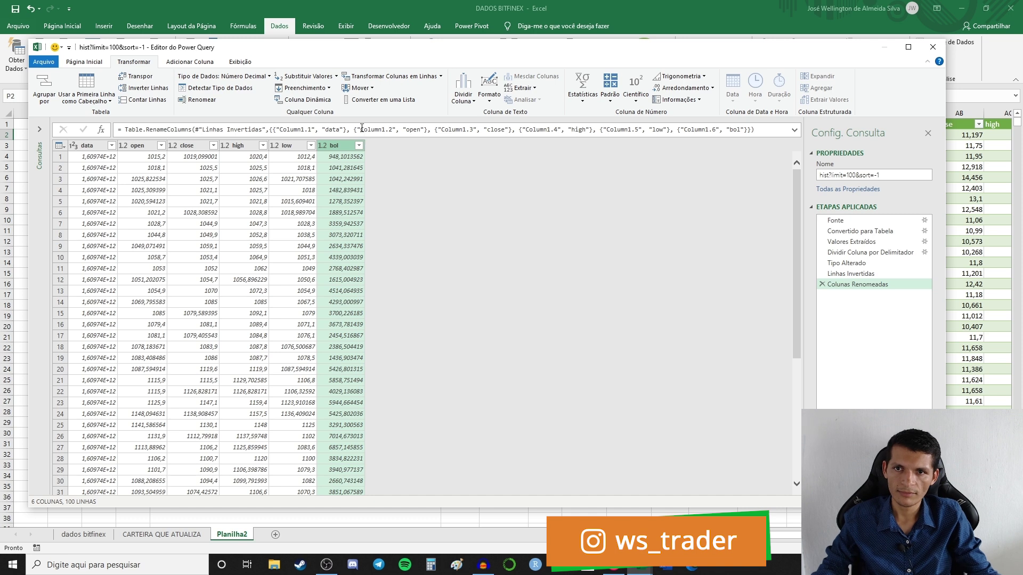
double_click(339, 146)
type("vol")
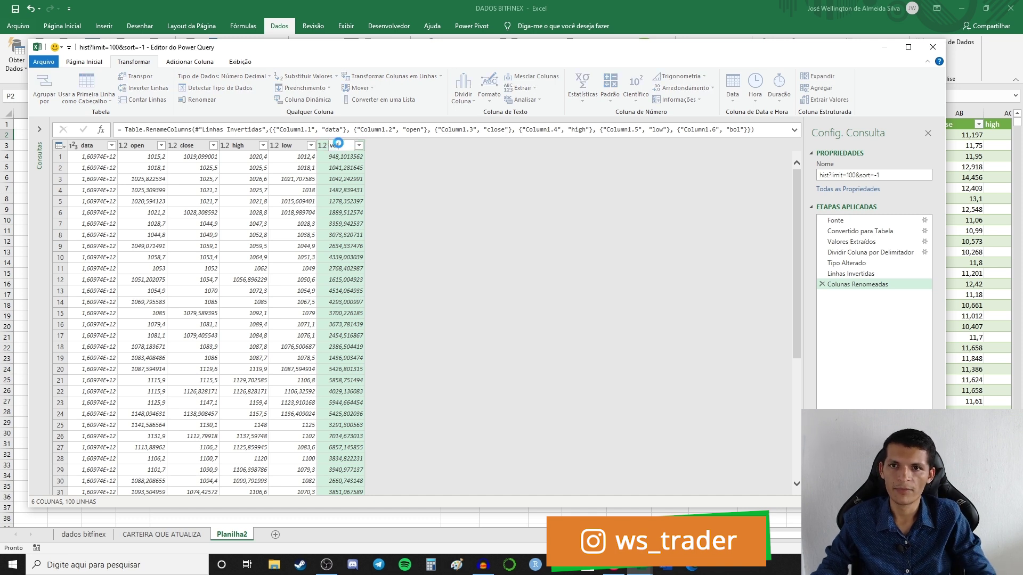
key("Return")
Close the editor and load the query into the workbook with Fechar e Carregar.
left_click(84, 62)
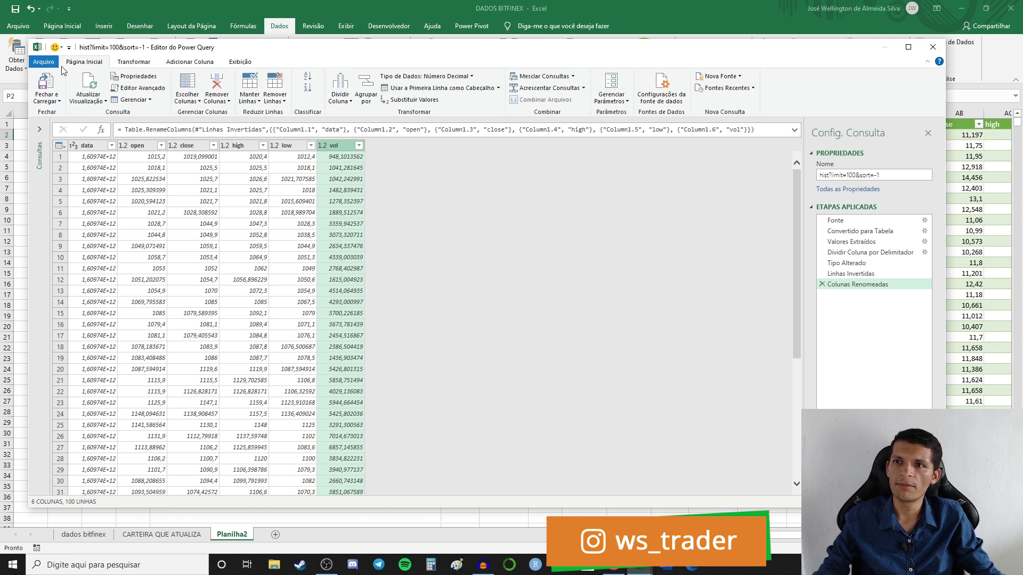
left_click(52, 100)
left_click(63, 114)
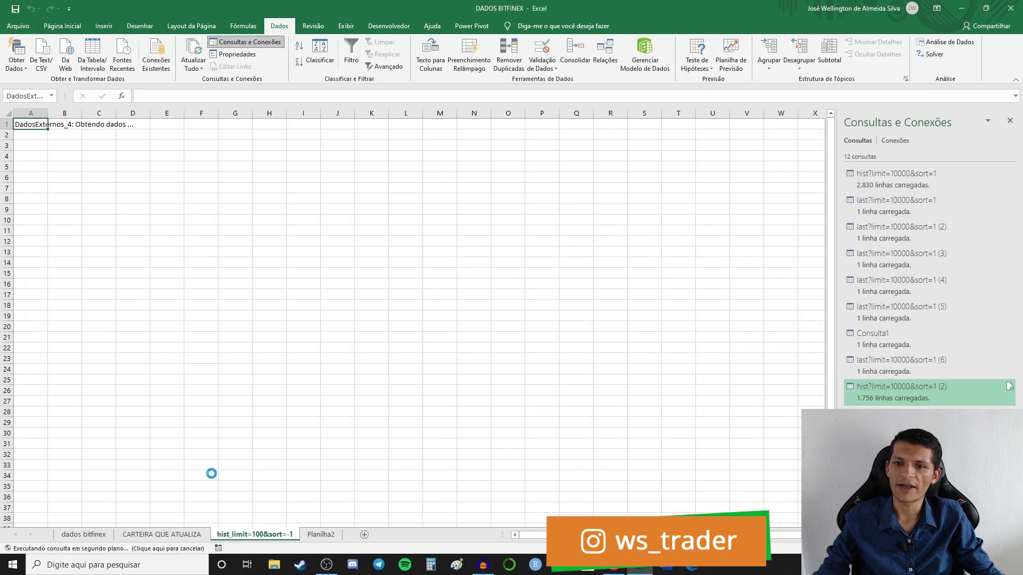
Close the Consultas e Conexões pane, scroll through the 100-row candle table, and return to Planilha2.
left_click(1009, 122)
left_click_drag(1015, 181, 1007, 468)
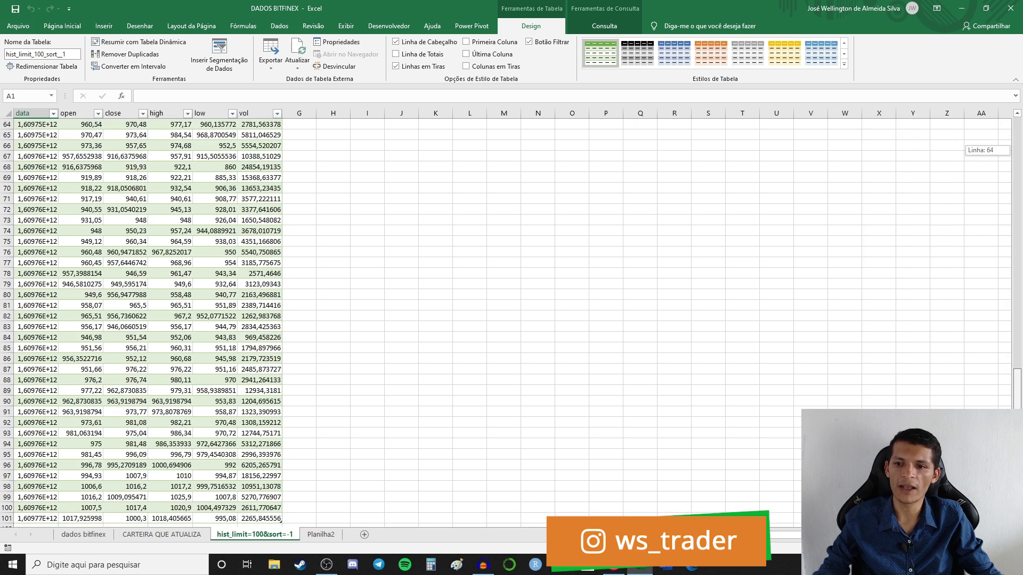
left_click(96, 519)
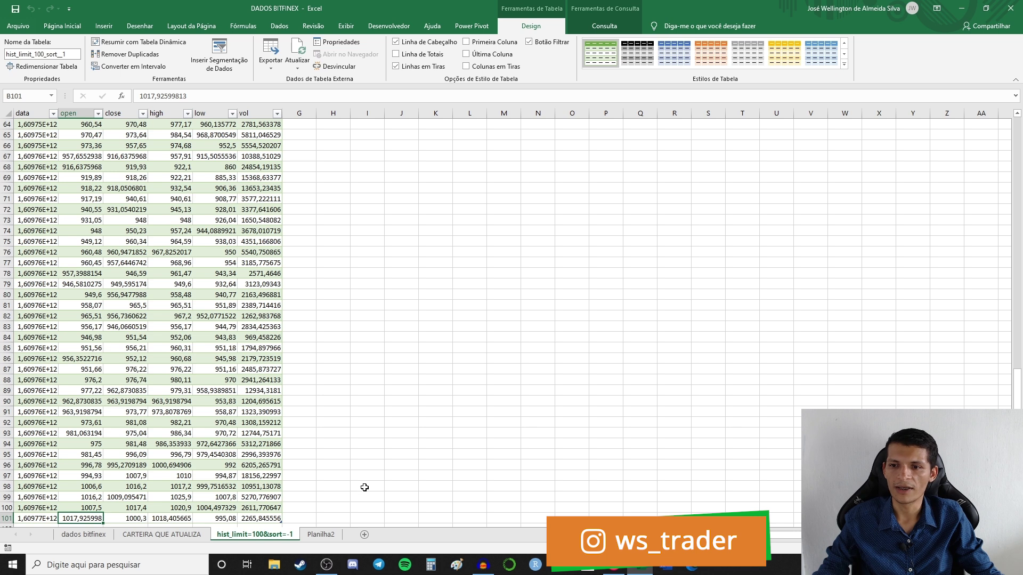
left_click_drag(1017, 388, 1017, 133)
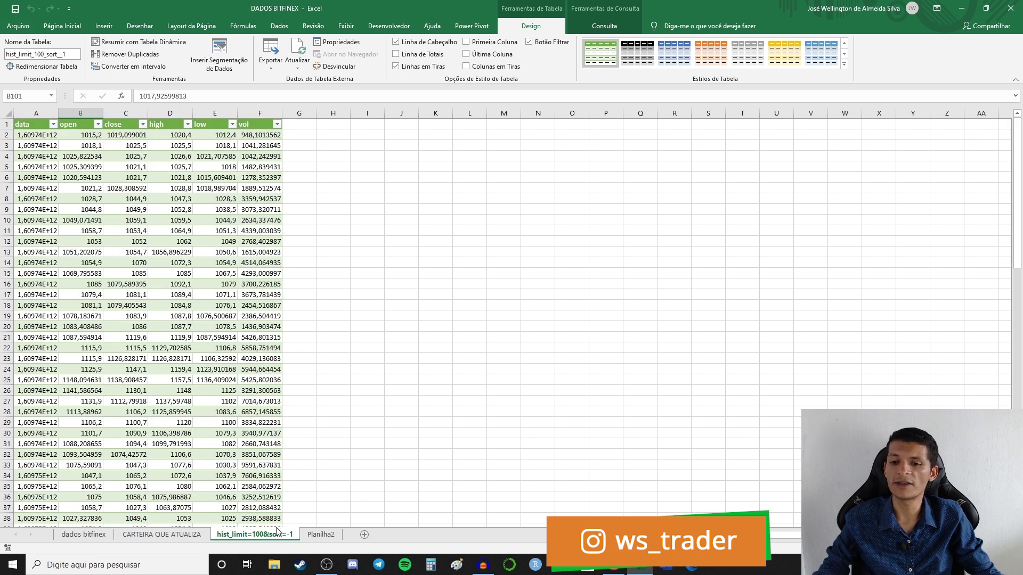
left_click(162, 535)
left_click(307, 538)
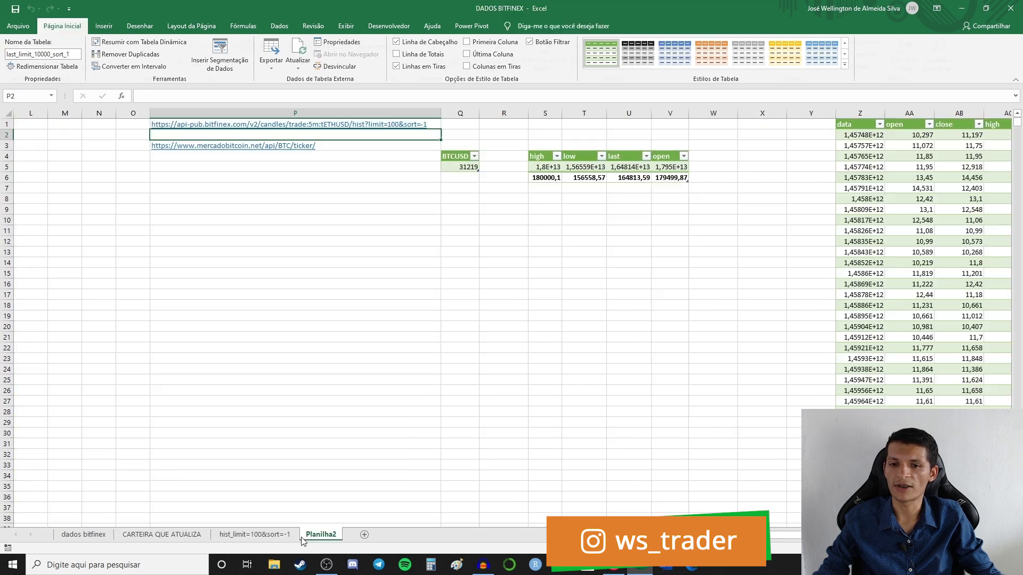
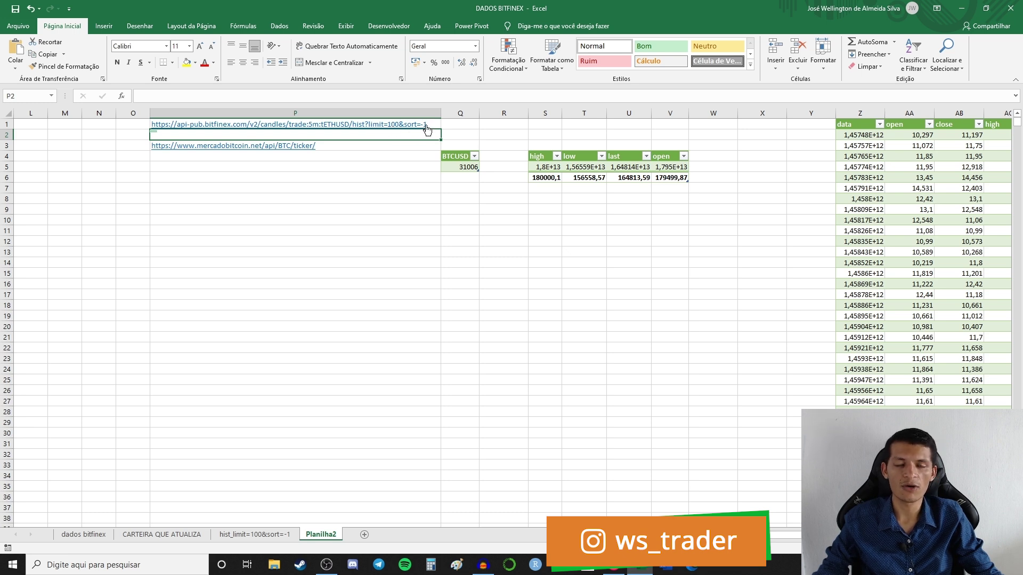
Change the Mercado Bitcoin ticker URL in P3 from BTC to ETH, then open CARTEIRA QUE ATUALIZA.
left_click(427, 126)
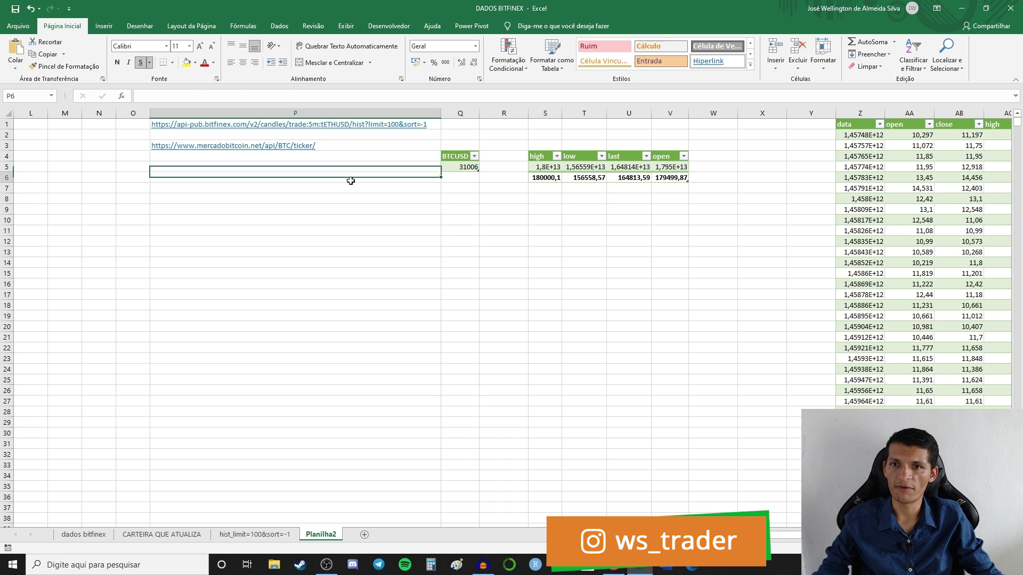
double_click(383, 146)
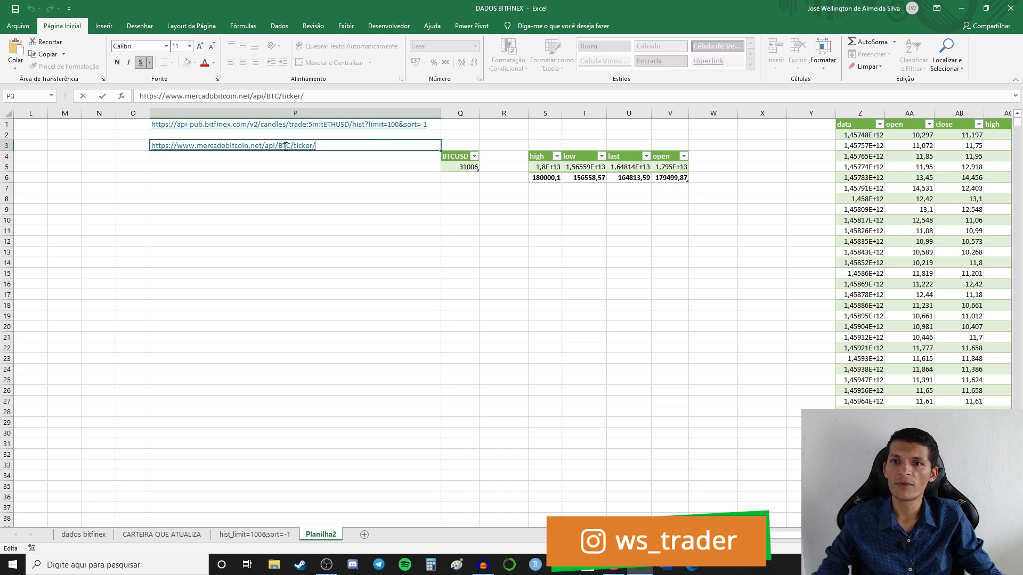
type("ETH")
left_click(369, 179)
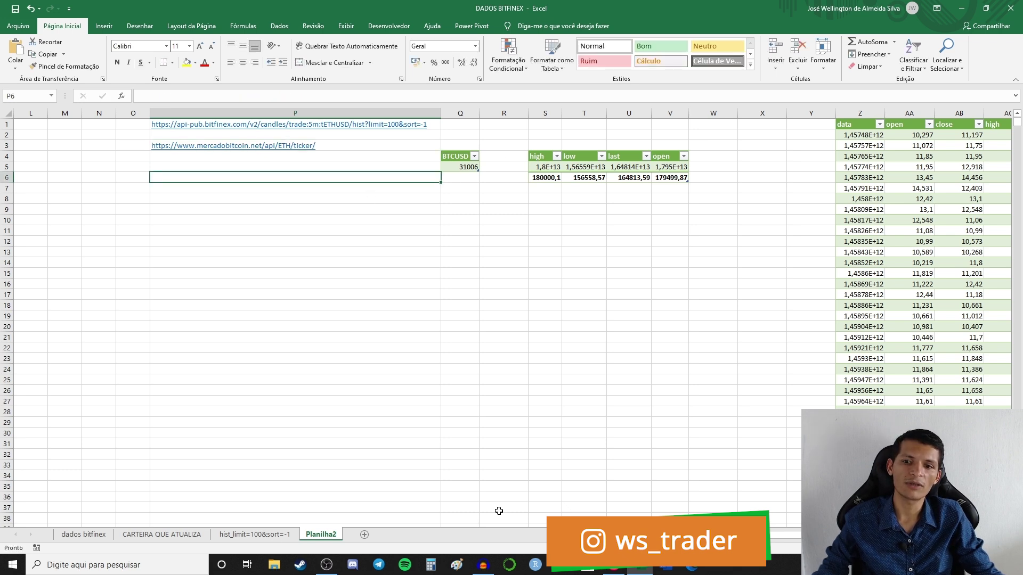
left_click(130, 535)
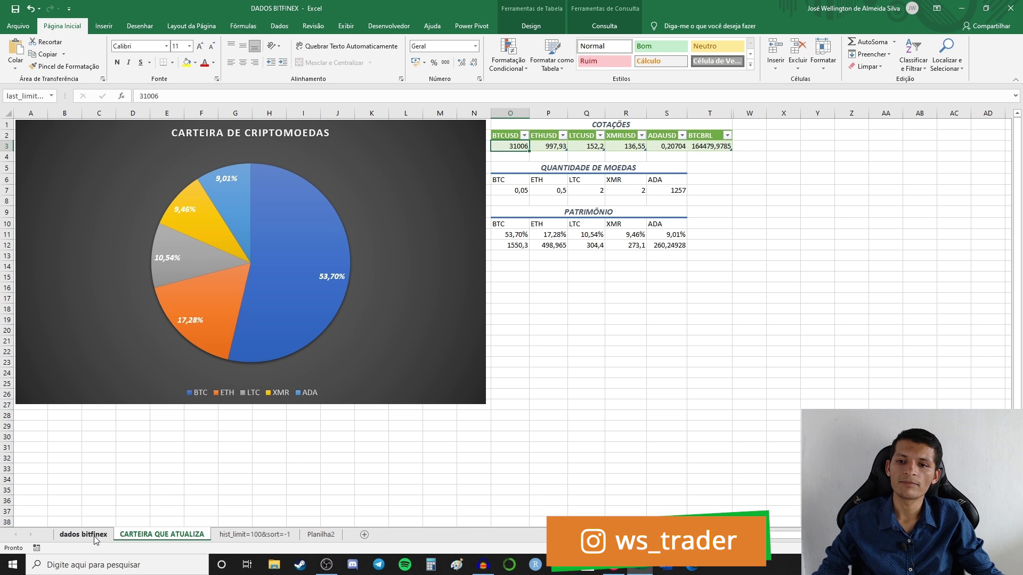
Check the dados bitfinex and portfolio sheets, then bring up the Mercado Bitcoin API docs in Firefox.
left_click(97, 536)
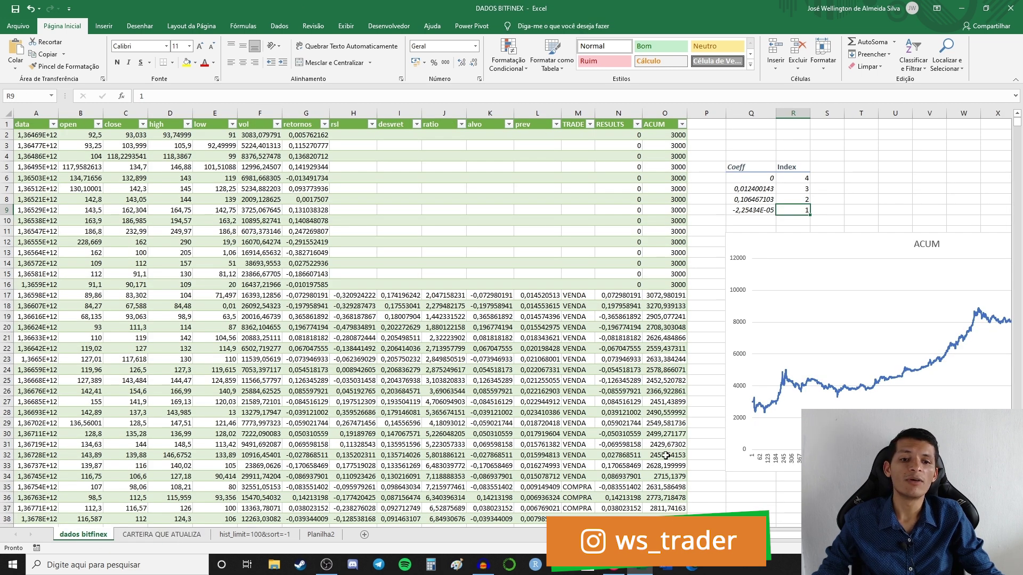
left_click_drag(775, 534, 792, 534)
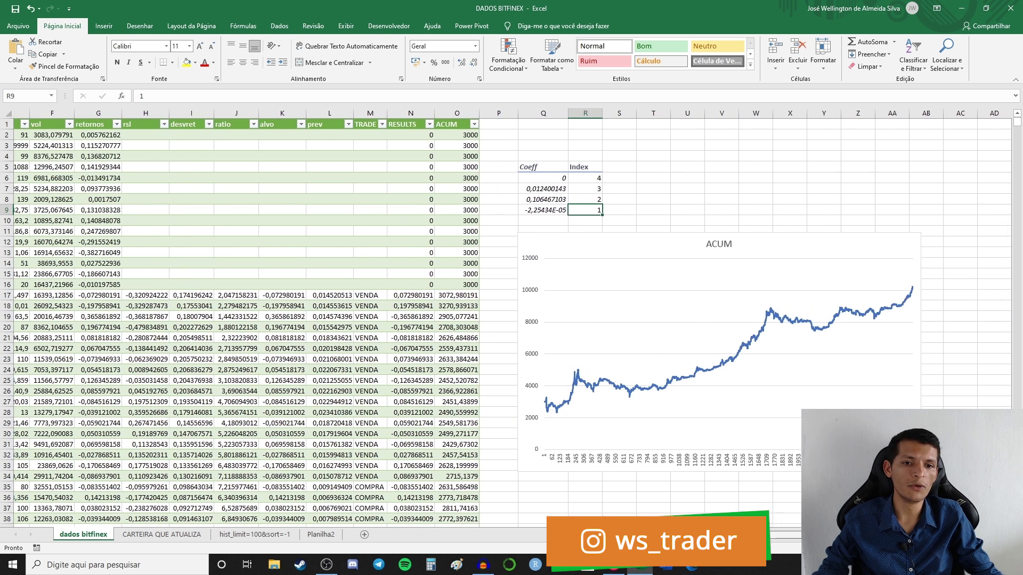
left_click(162, 534)
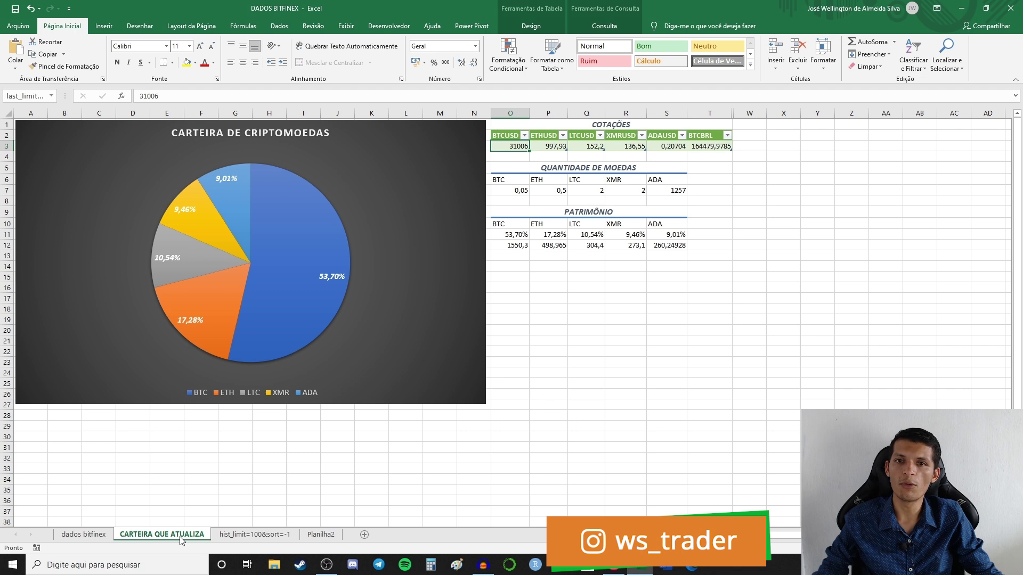
left_click(614, 566)
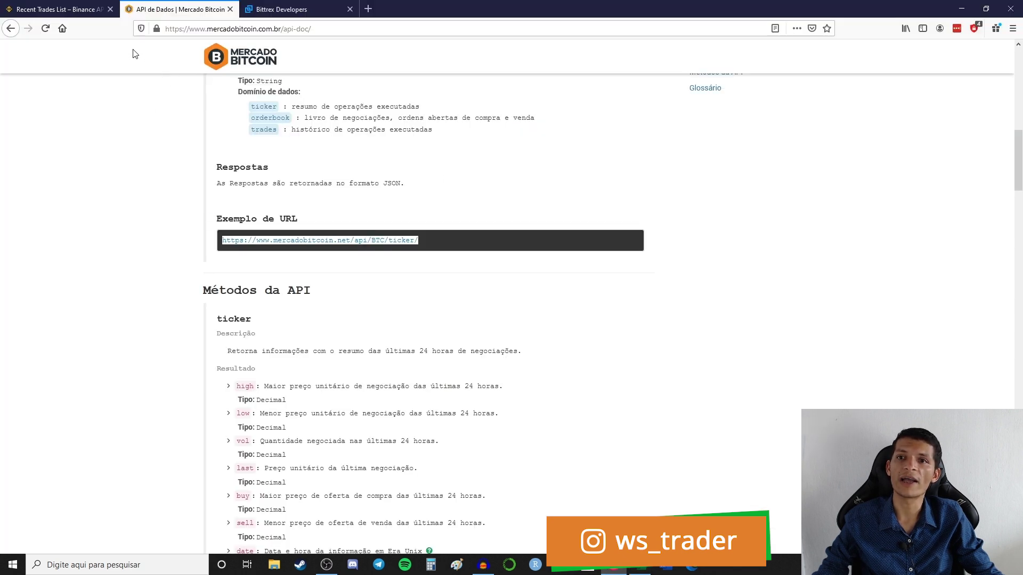
Go to the Binance homepage and open its API documentation (Documentação API) from the footer.
left_click(59, 9)
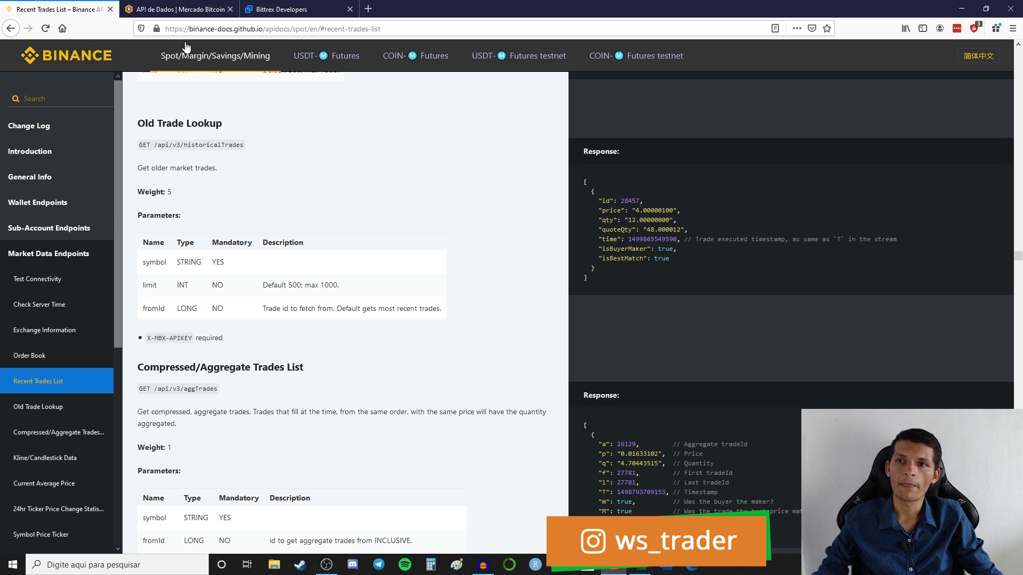
left_click(179, 29)
type("BIN")
key("Return")
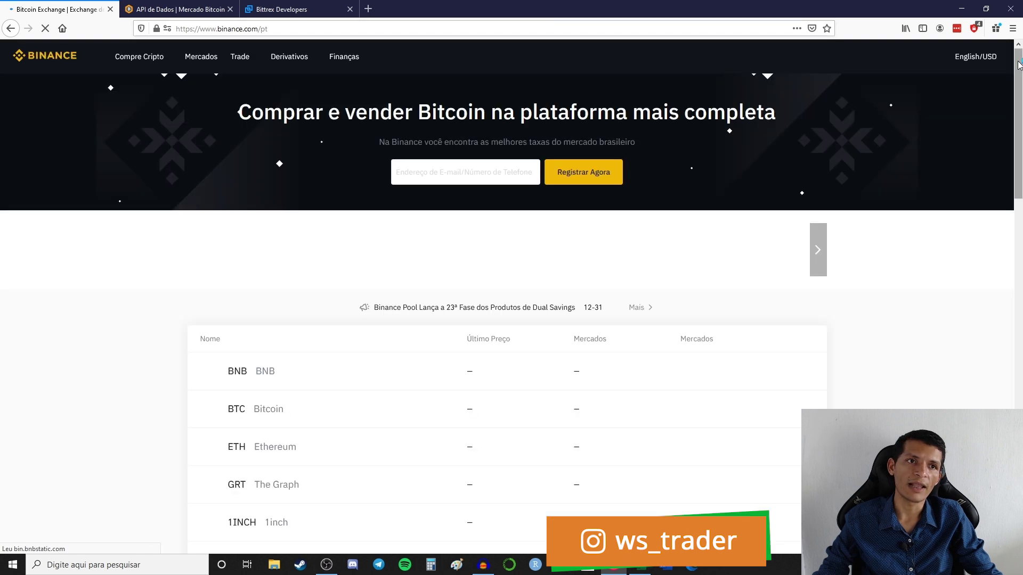
left_click_drag(1018, 64, 1019, 405)
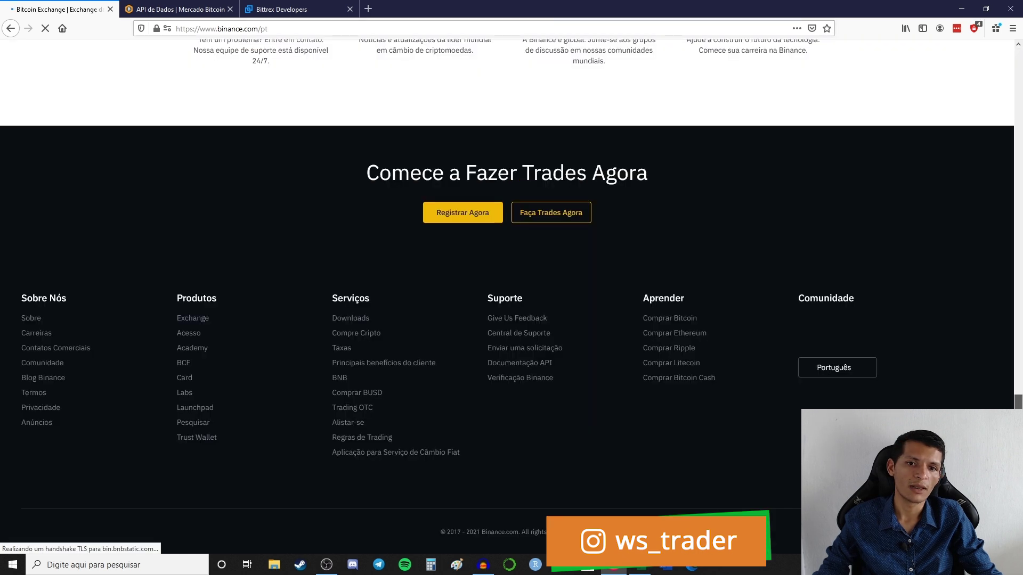
left_click(515, 365)
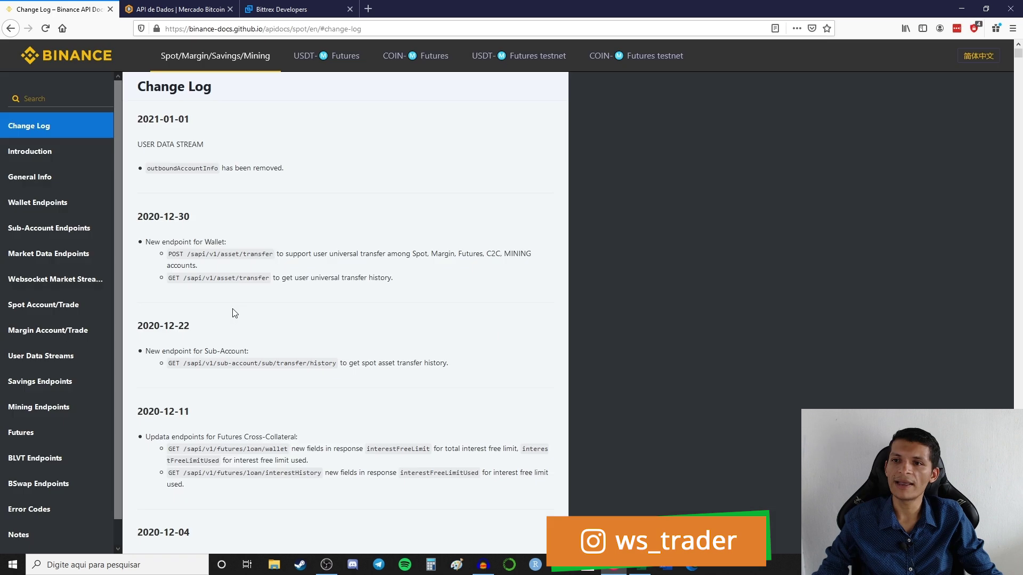
Skim the Binance API Change Log entries, then move on to the Bittrex API reference.
scroll(234, 314, "down", 3)
scroll(232, 316, "down", 10)
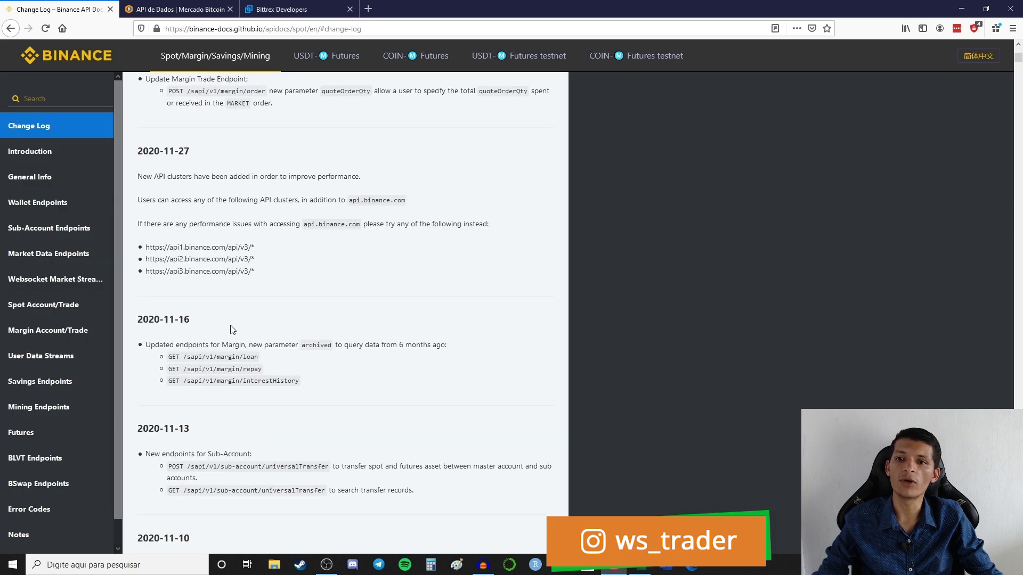
scroll(236, 330, "down", 6)
scroll(236, 330, "down", 6)
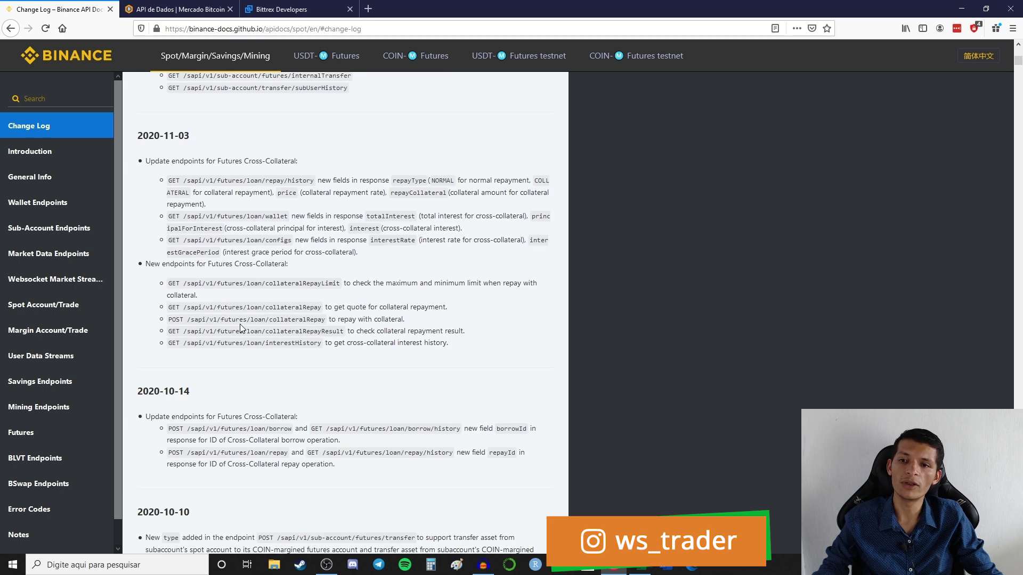
scroll(241, 327, "up", 6)
scroll(213, 301, "up", 8)
scroll(208, 266, "up", 6)
scroll(204, 237, "up", 2)
scroll(204, 237, "up", 4)
left_click(277, 4)
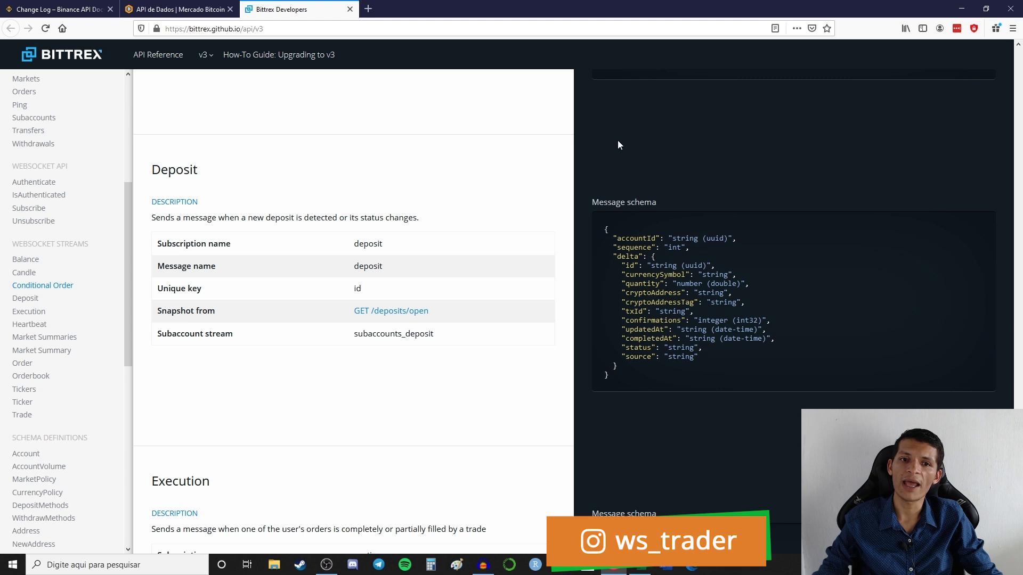
Scroll the Bittrex API v3 reference up to the Websocket API Authenticate request and its parameters.
scroll(221, 237, "up", 5)
scroll(315, 327, "up", 7)
scroll(299, 229, "up", 5)
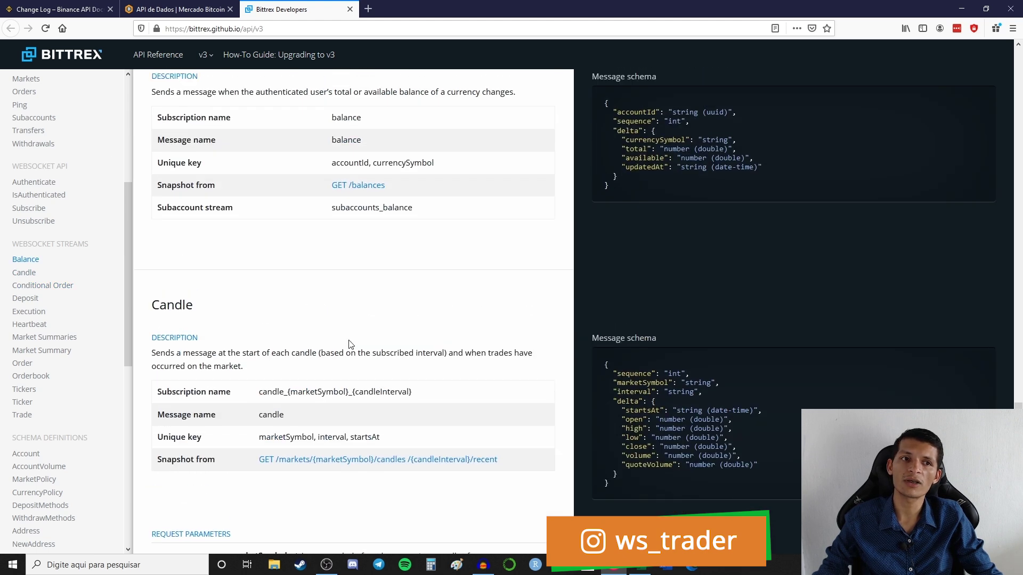
scroll(284, 133, "up", 7)
scroll(284, 133, "up", 4)
left_click(271, 29)
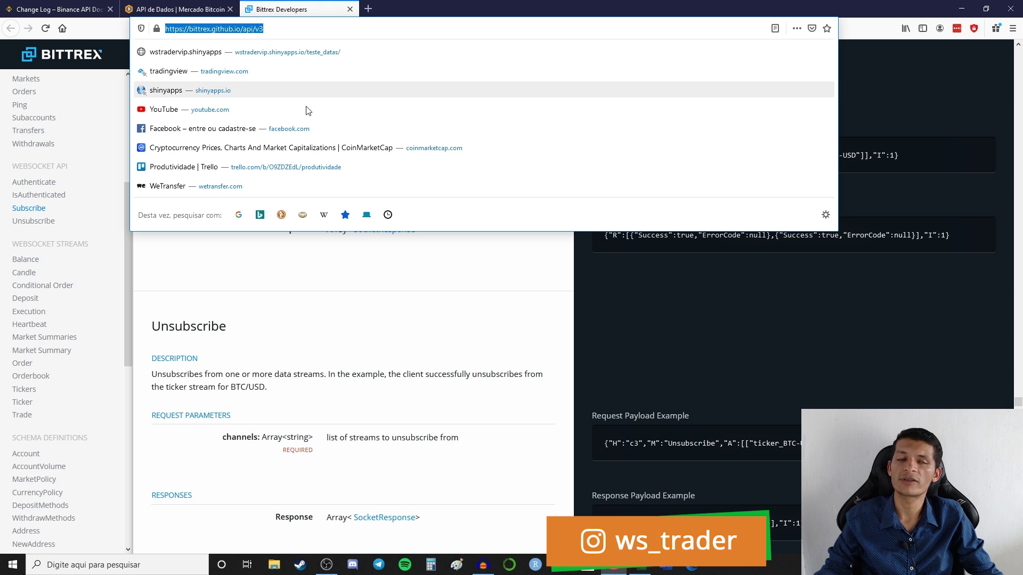
left_click(301, 305)
scroll(297, 305, "up", 1)
scroll(297, 304, "up", 10)
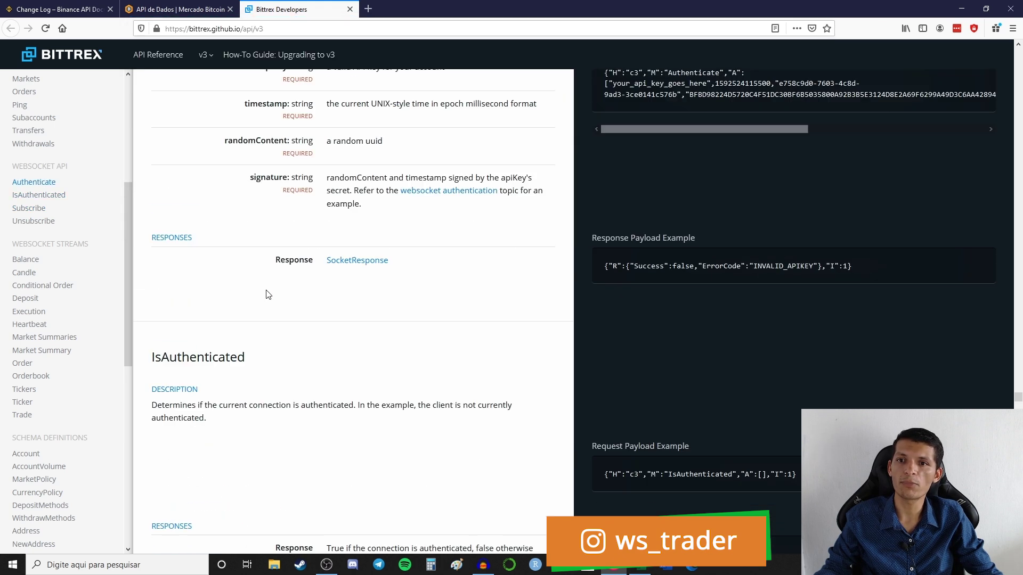
scroll(277, 296, "up", 6)
scroll(256, 286, "up", 3)
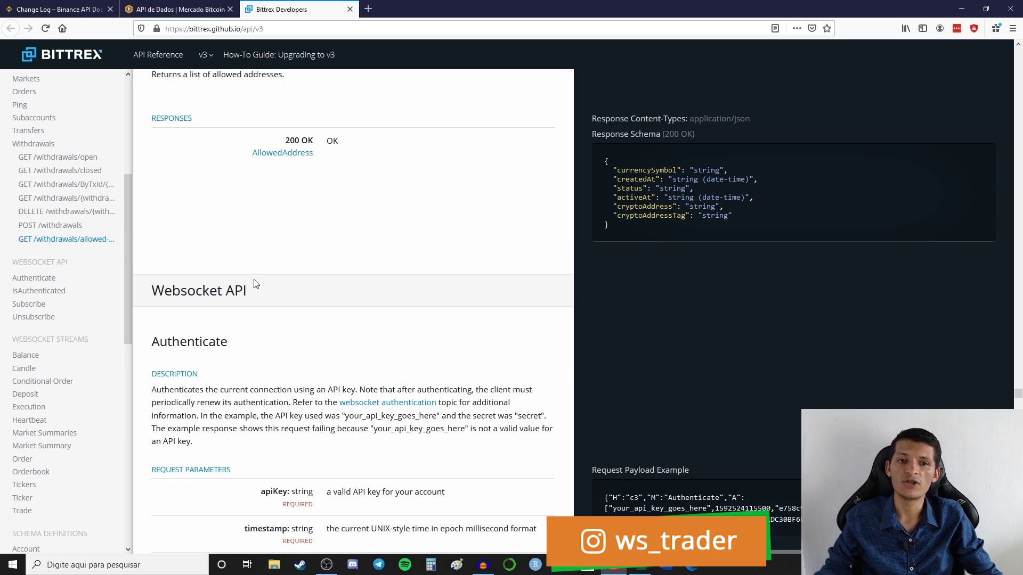